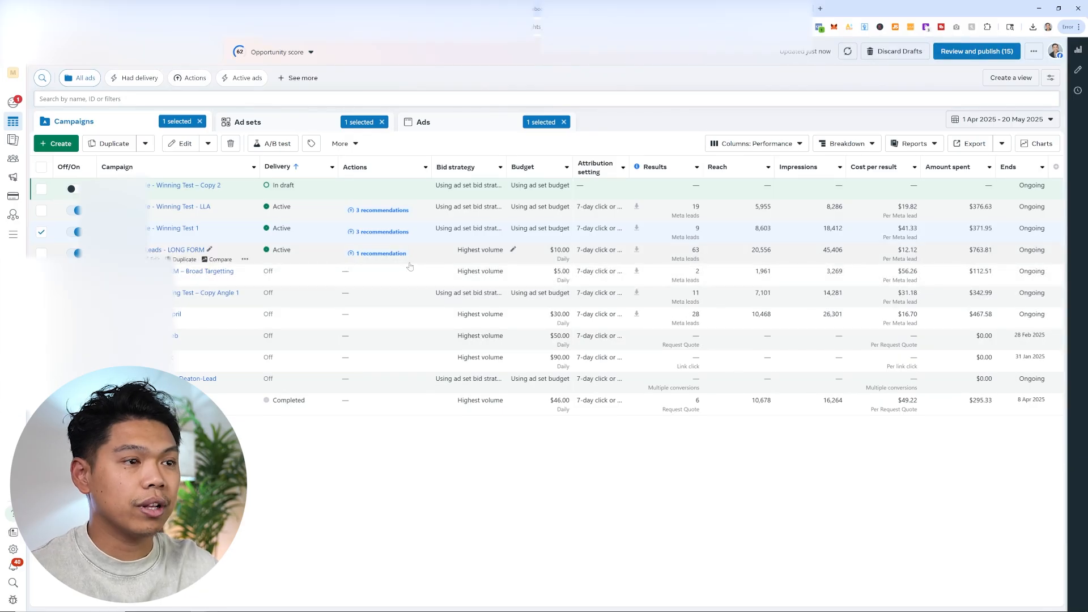
Step: Switch to the House cleaning offer document and go through the "When starting" checklist, highlighting its account, page, Instagram and payment items
mouse_move(410, 267)
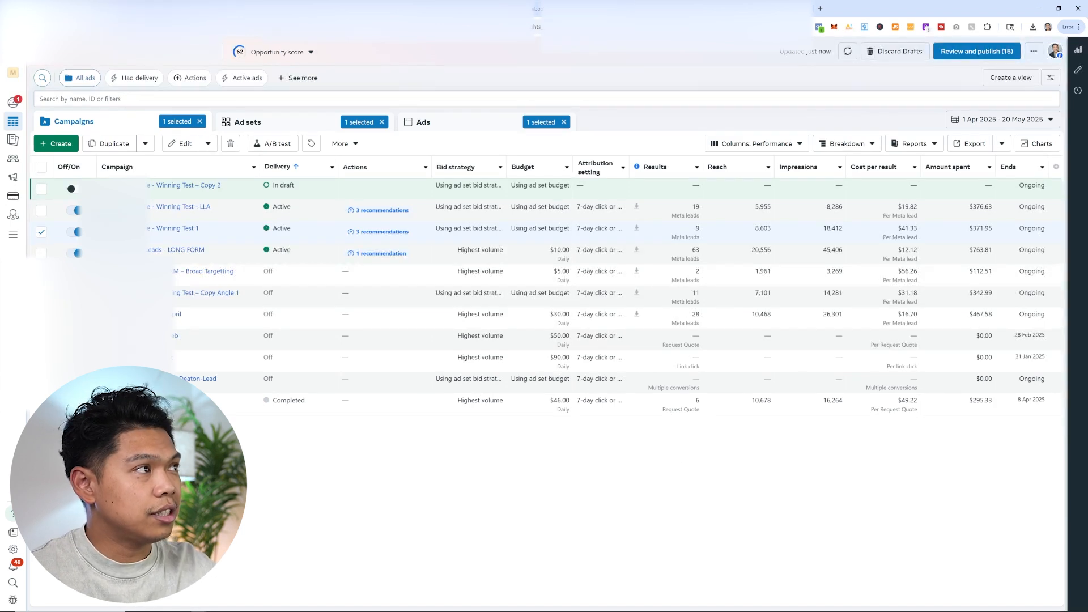
key("ctrl+Tab")
left_click(492, 171)
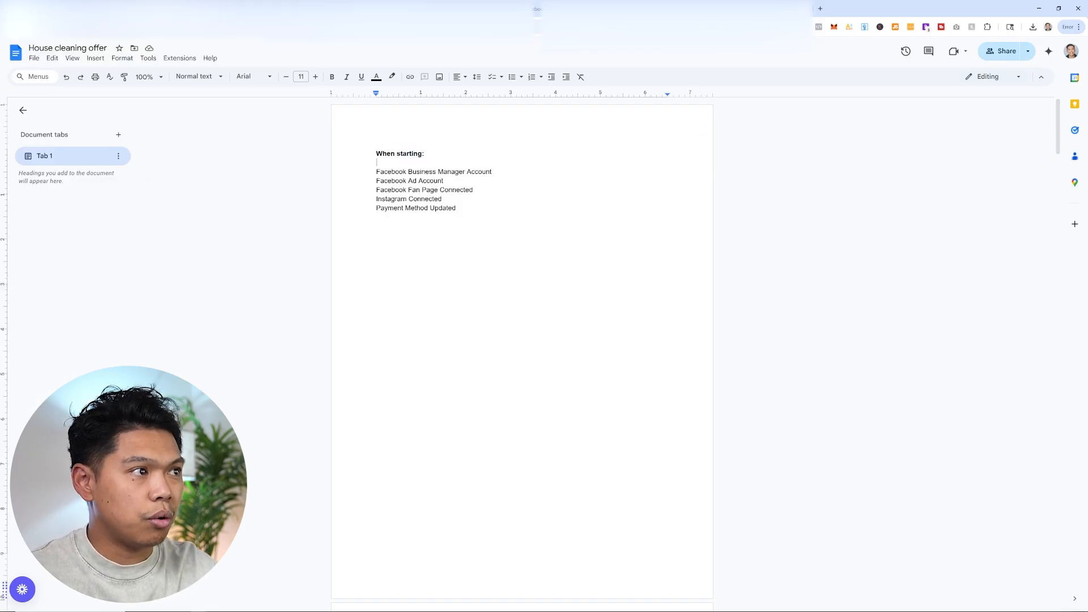
left_click_drag(376, 171, 456, 208)
left_click(474, 190)
left_click_drag(492, 172, 375, 171)
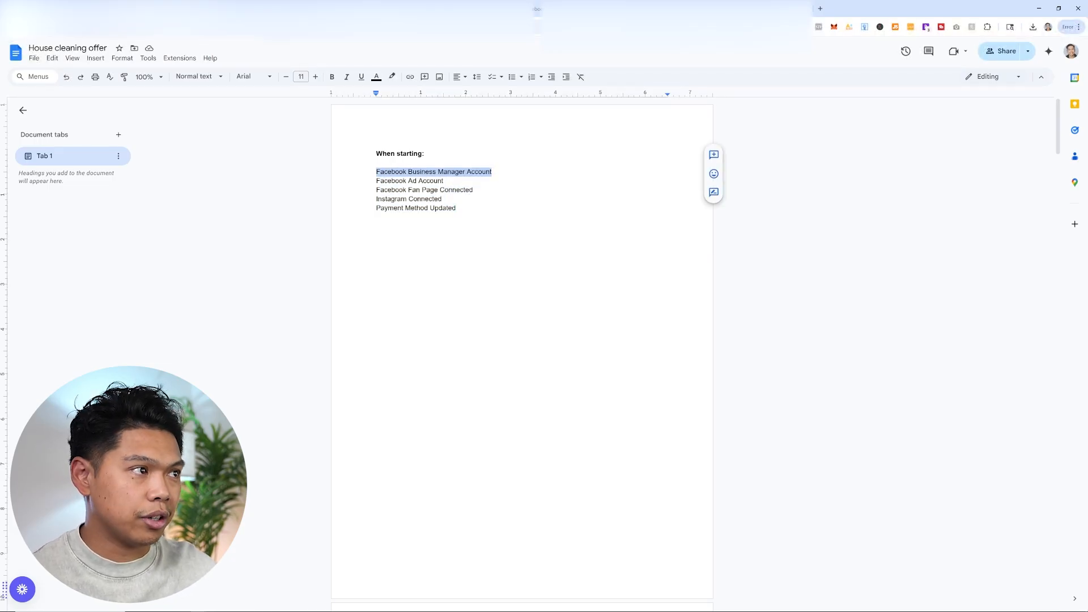
left_click_drag(443, 180, 376, 181)
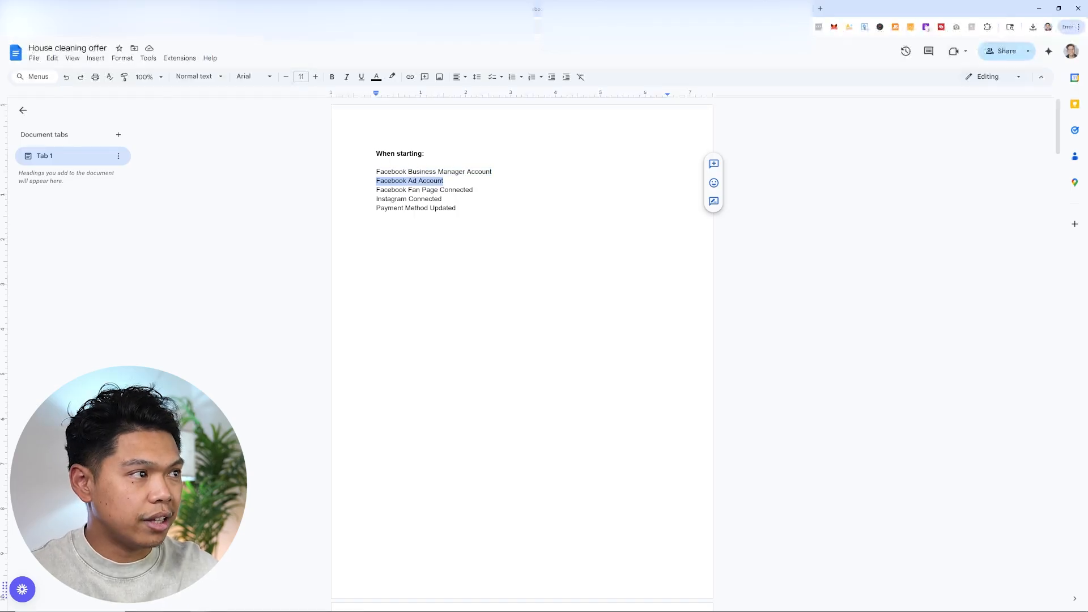
left_click_drag(472, 190, 380, 189)
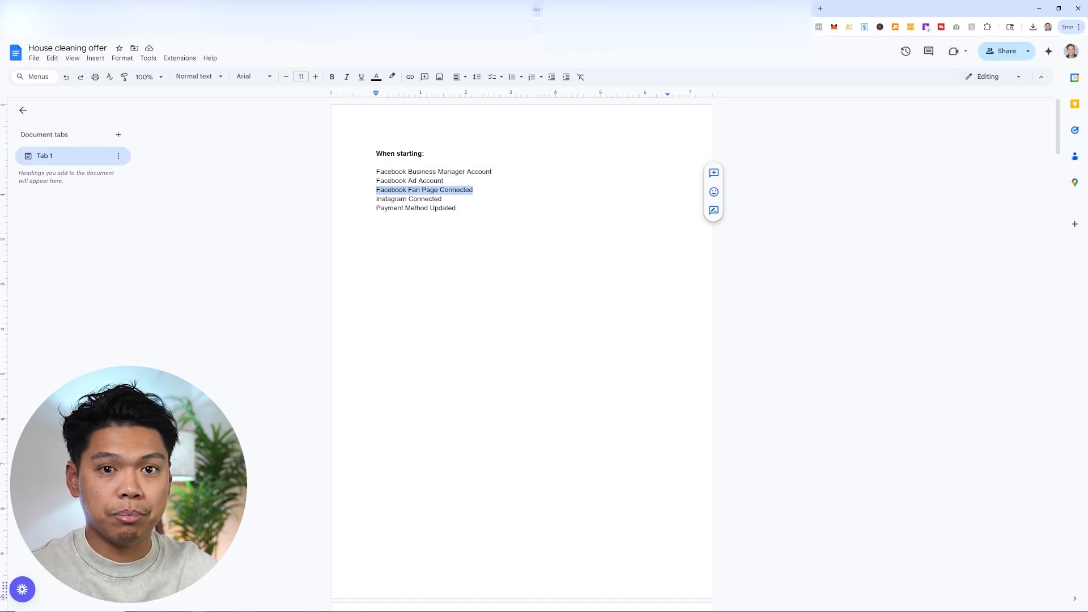
left_click_drag(442, 198, 376, 198)
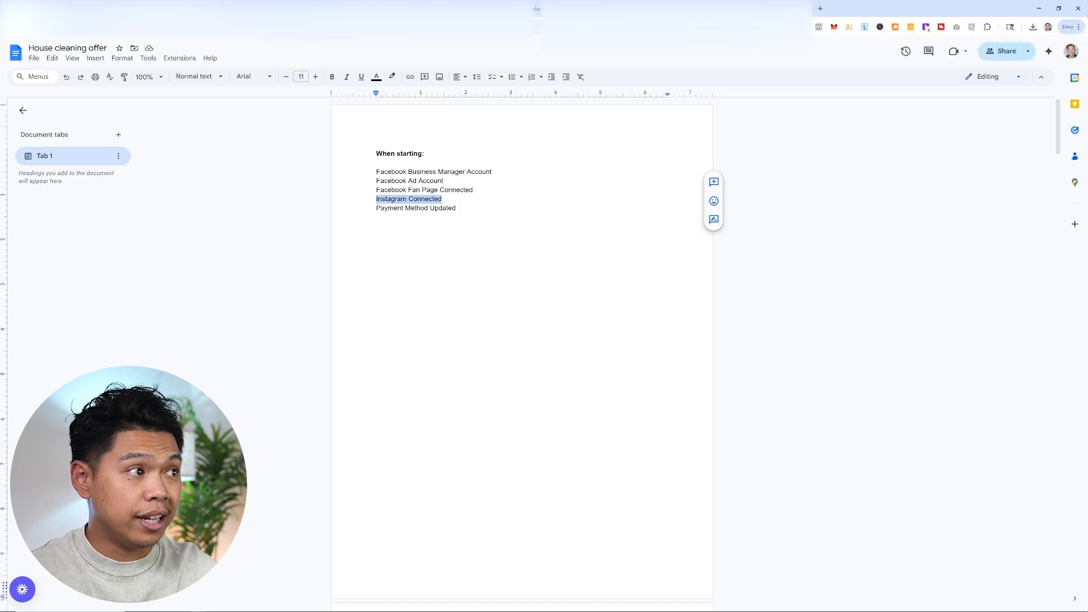
left_click(456, 208)
mouse_move(442, 198)
left_mouse_down()
mouse_move(375, 171)
mouse_move(443, 198)
left_mouse_up()
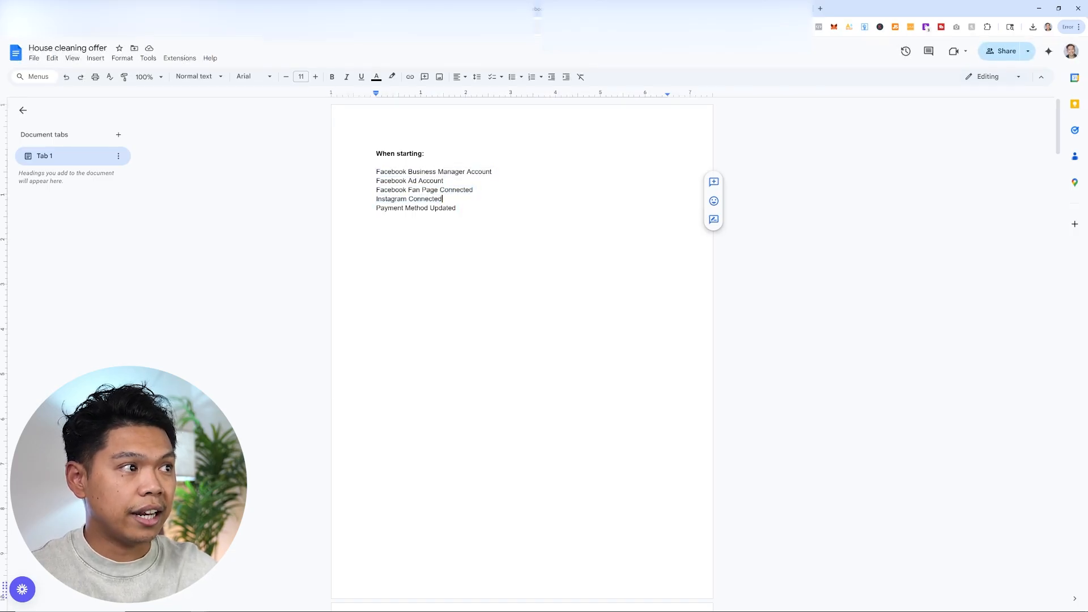
left_click_drag(376, 199, 456, 208)
left_click(442, 198)
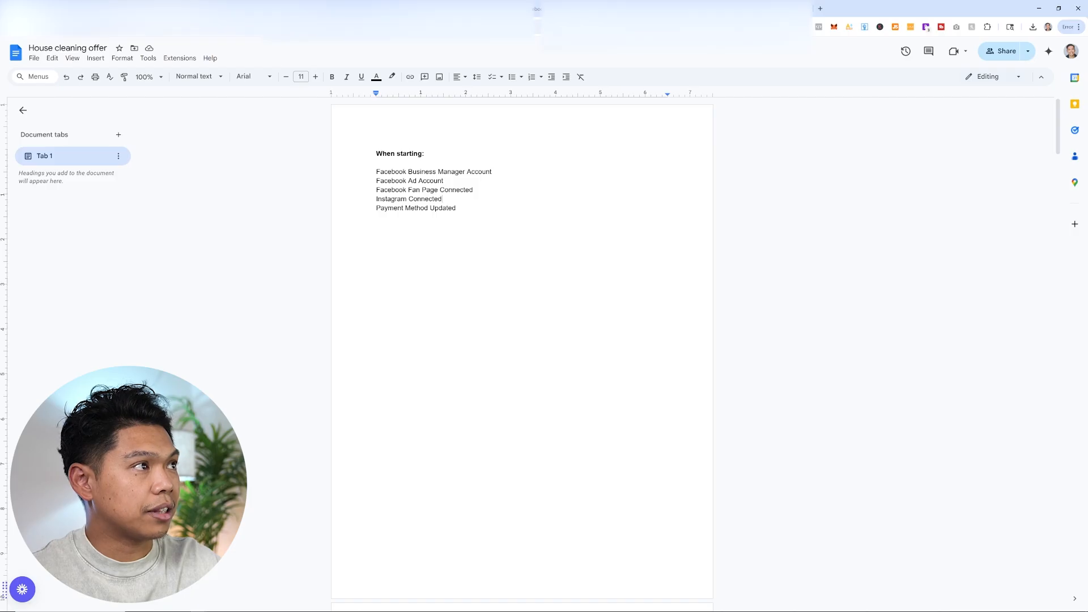
Step: Switch to the Meta Ad Library and enter "cleaning business" as the ad search keyword
key("ctrl+Tab")
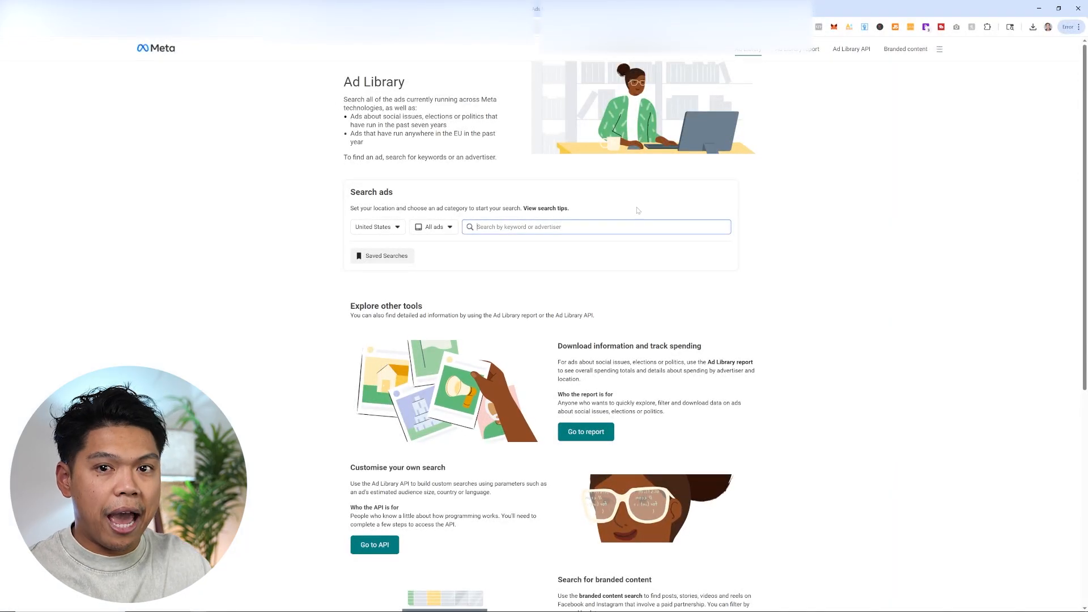
type("cleaning")
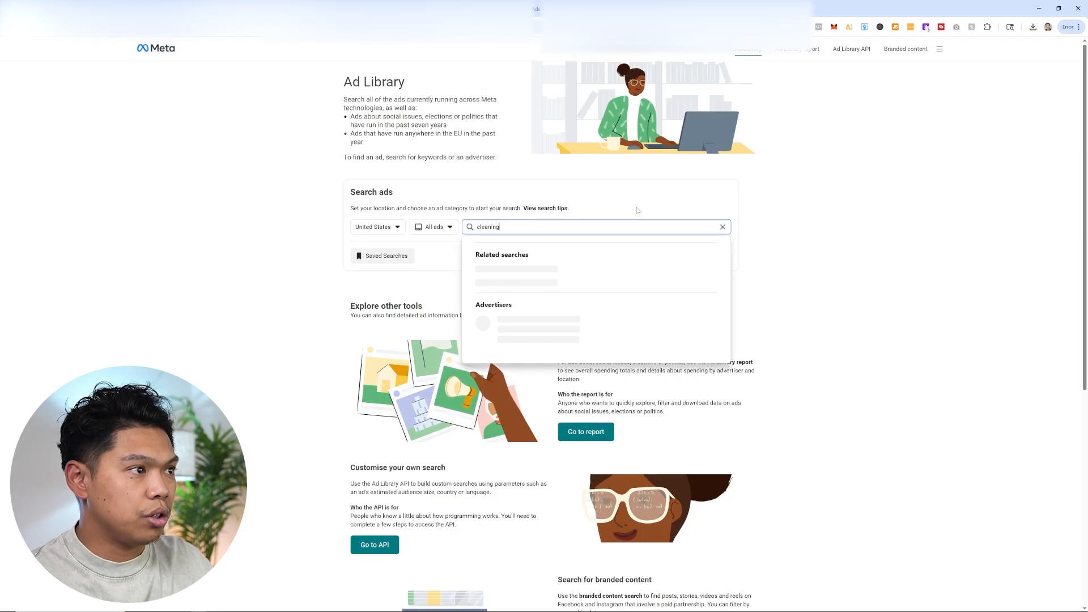
type(" business")
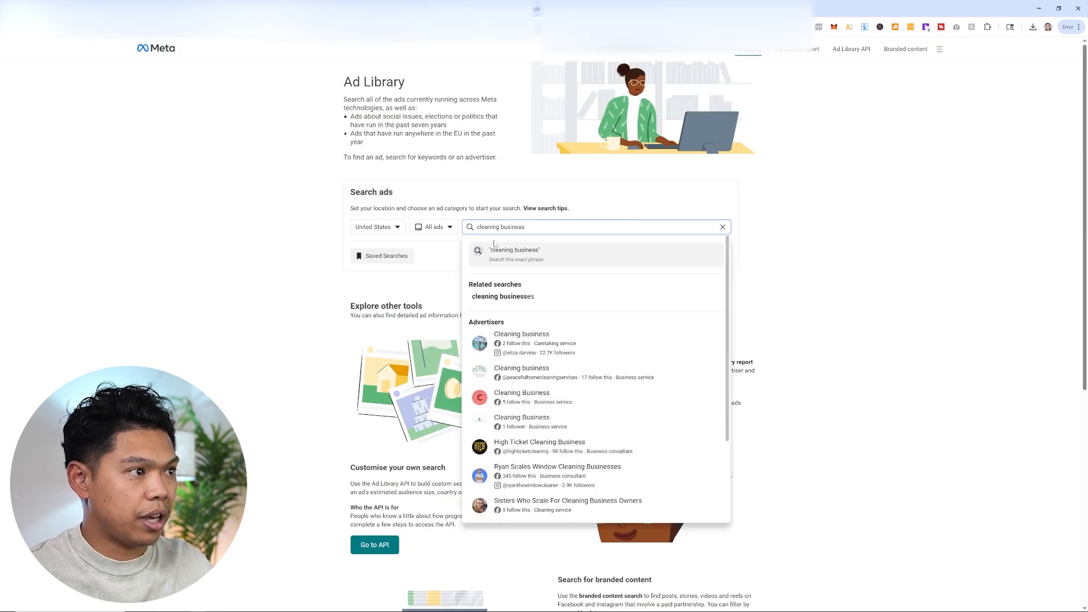
Step: Replace the keyword with "house cleaning", check the ad category options, and run the search with All ads kept
key("ctrl+shift+Left")
key("ctrl+shift+Left")
type("h")
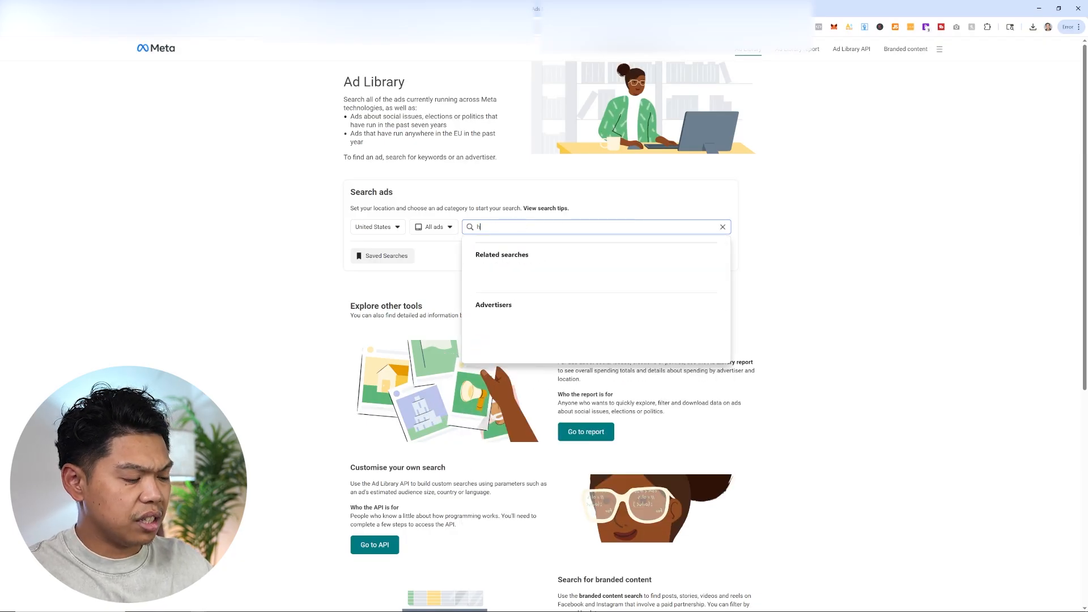
type("ouse cleaning")
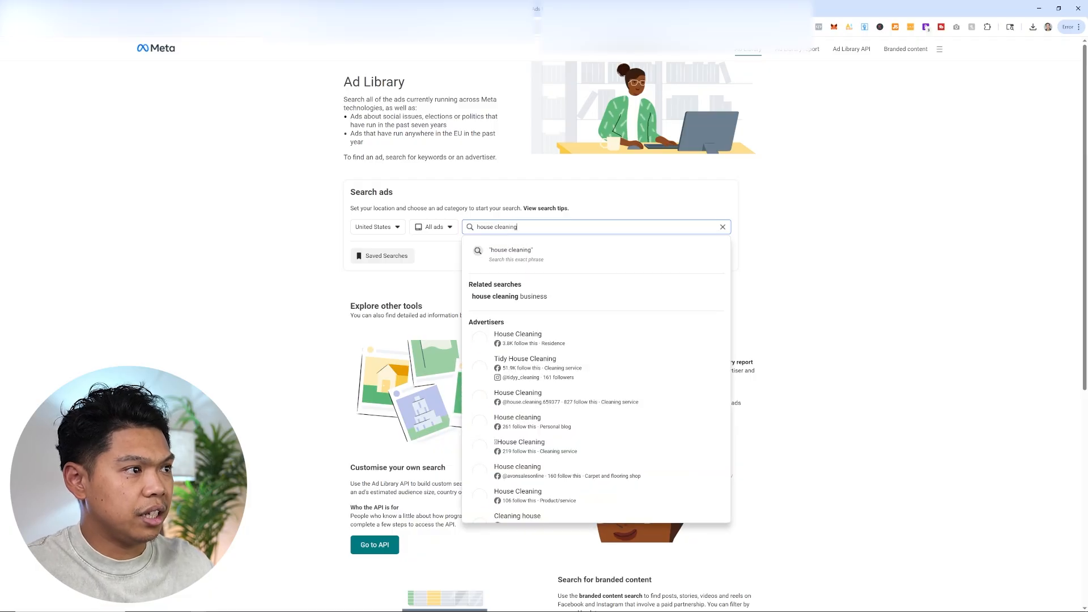
left_click(446, 231)
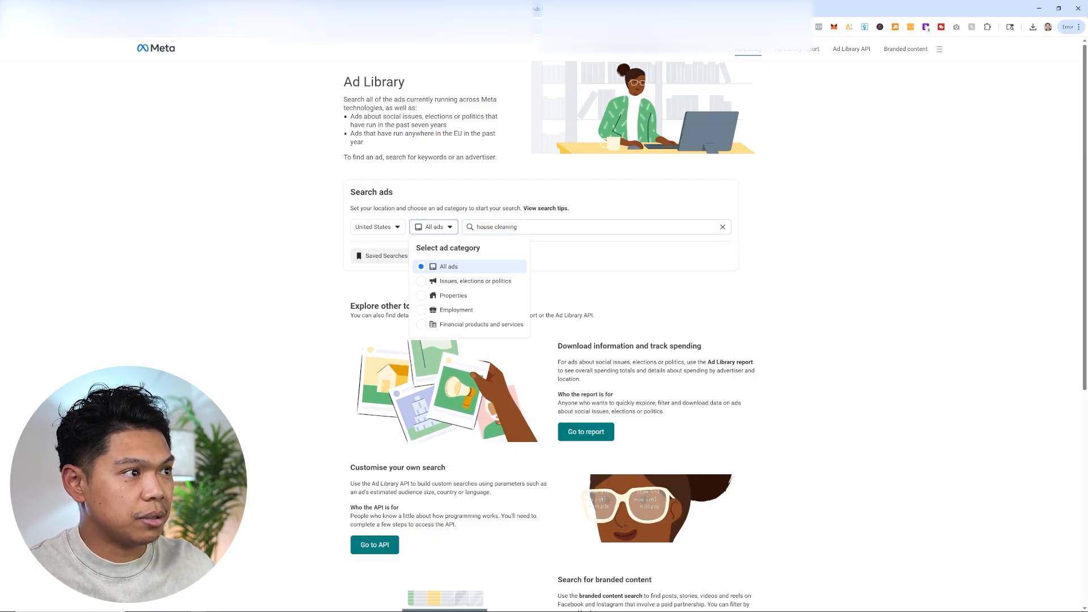
left_click(434, 227)
left_click(434, 227)
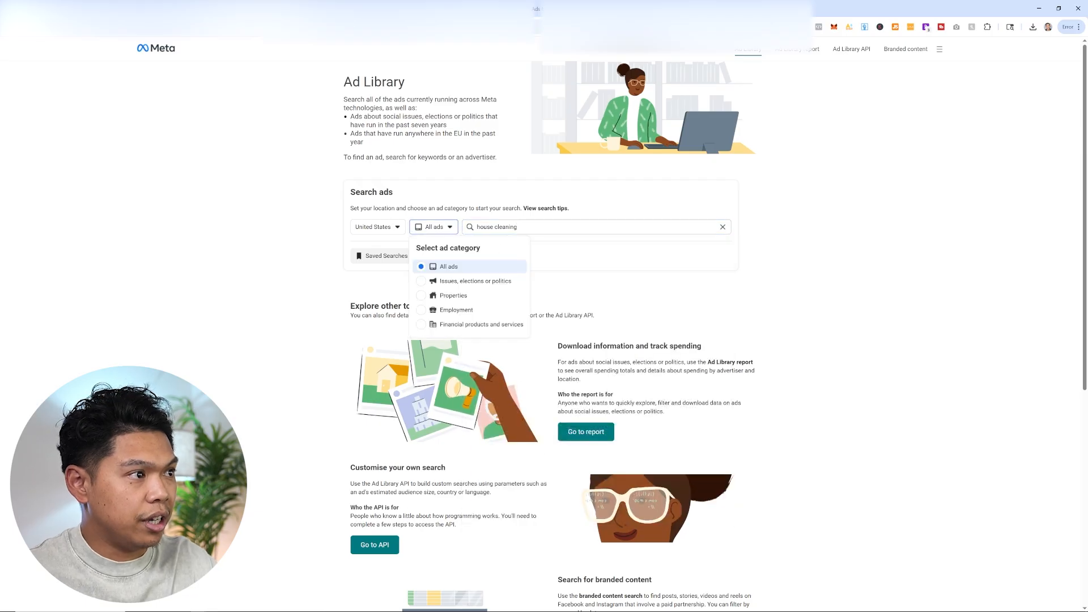
left_click(574, 228)
key("Return")
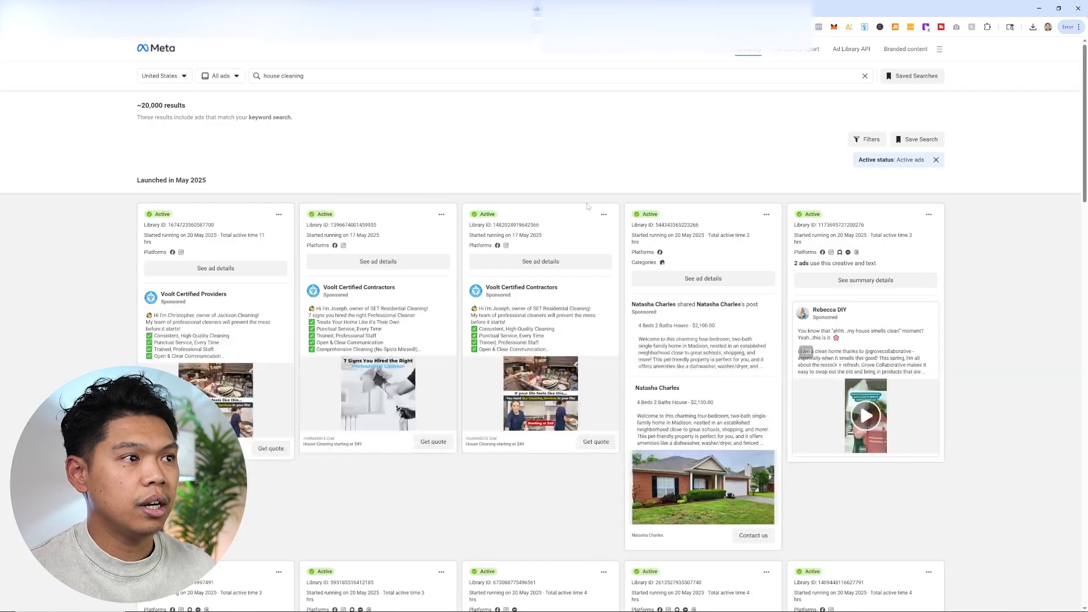
Step: Examine the ads returned for house cleaning far down the results, and return to the start of the list
scroll(667, 300, "down", 5)
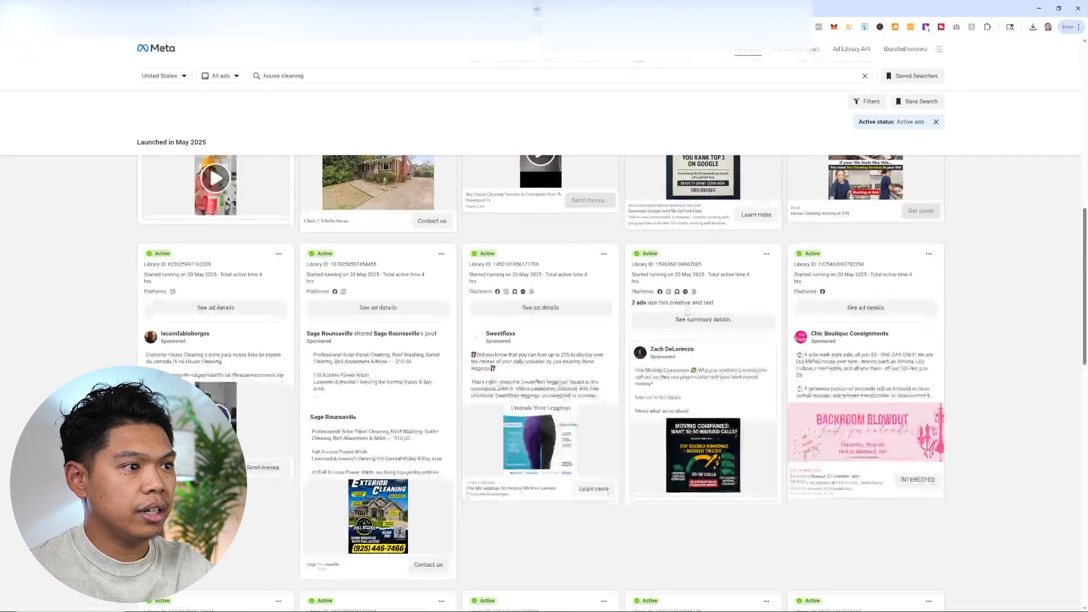
scroll(667, 301, "down", 10)
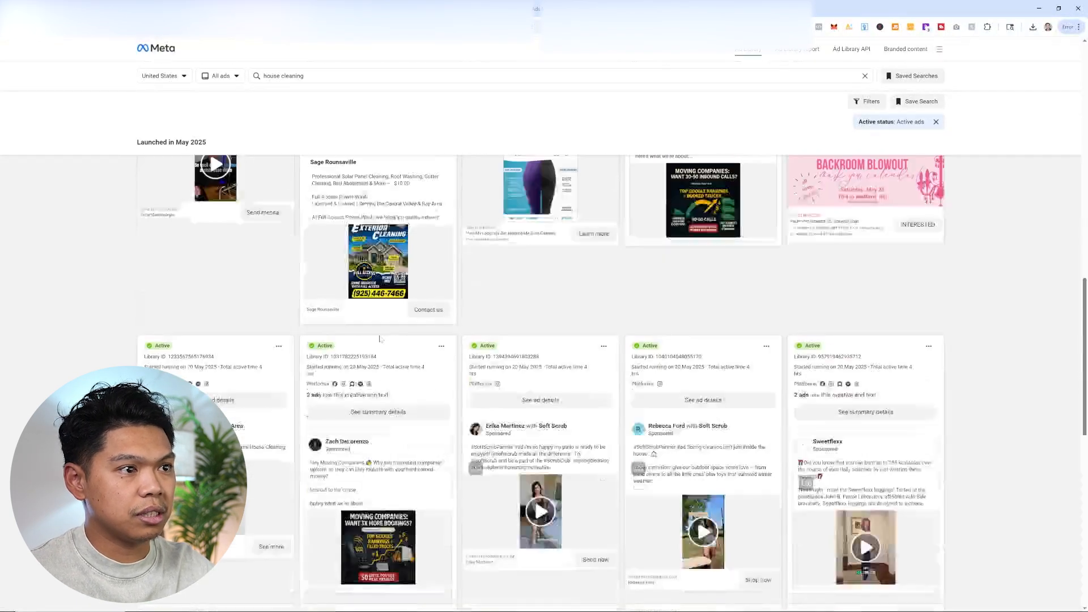
scroll(795, 364, "down", 10)
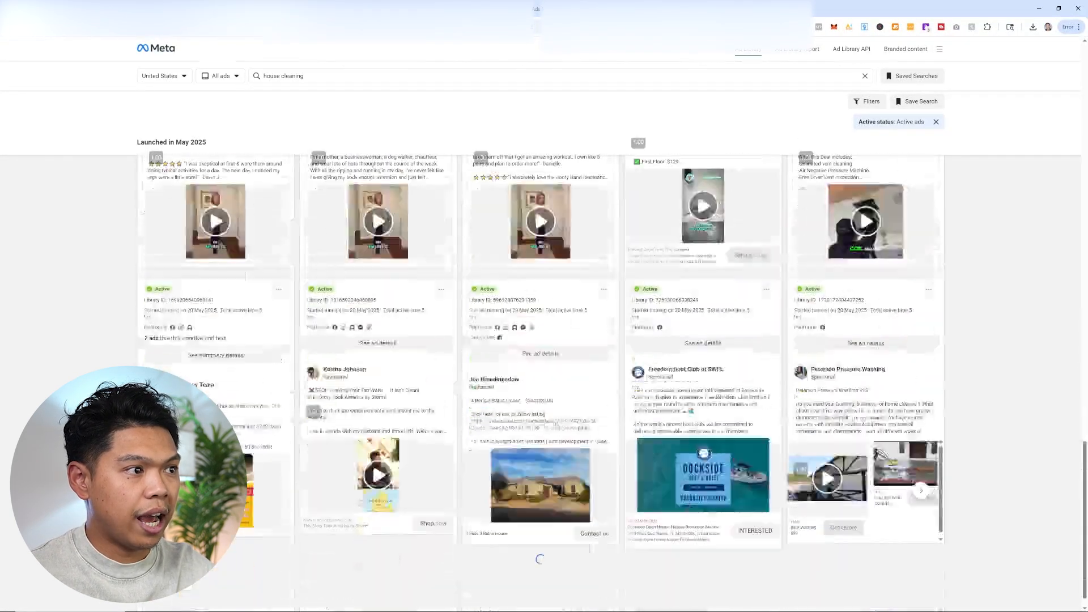
scroll(795, 364, "down", 5)
scroll(952, 357, "down", 12)
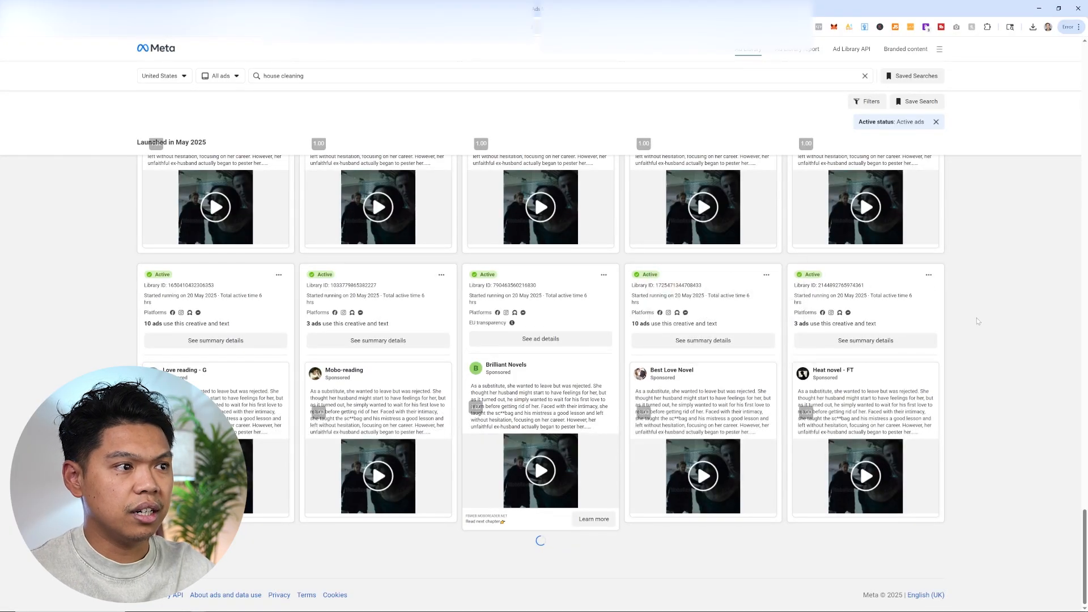
scroll(952, 360, "up", 6)
scroll(954, 365, "down", 6)
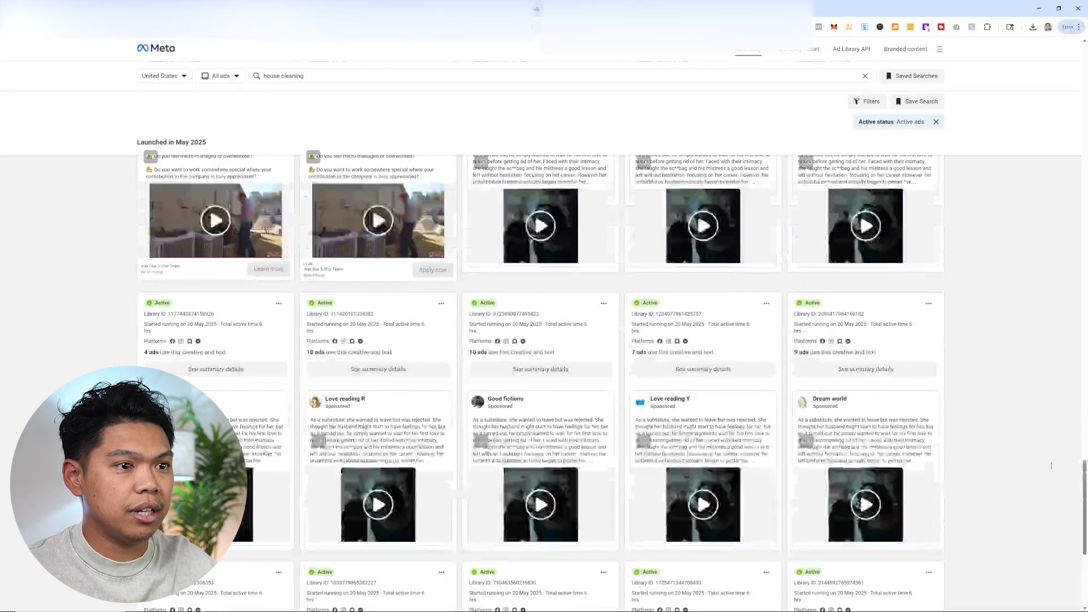
scroll(954, 369, "down", 4)
left_click_drag(1078, 412, 332, 66)
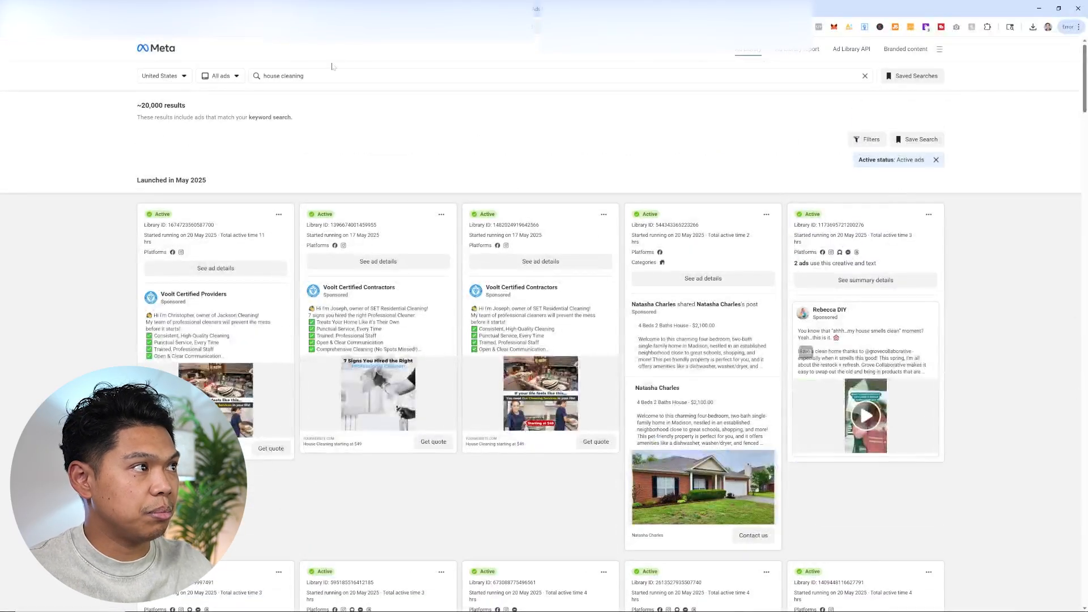
Step: Search the Ad Library for "deep cleaning" instead and browse the matching ads
double_click(332, 74)
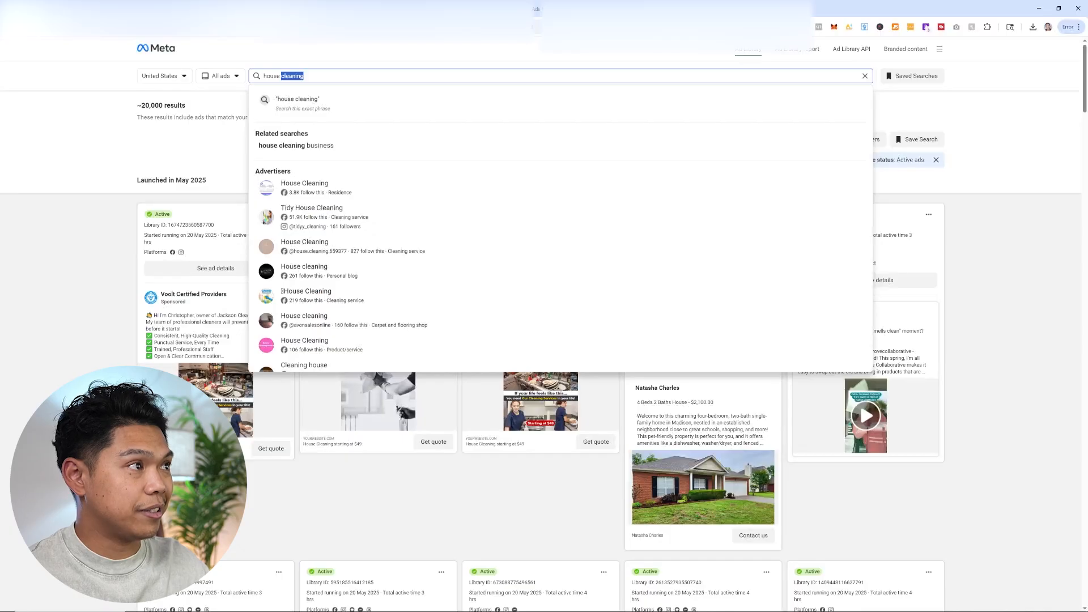
key("ctrl+a")
type("deep cleaning")
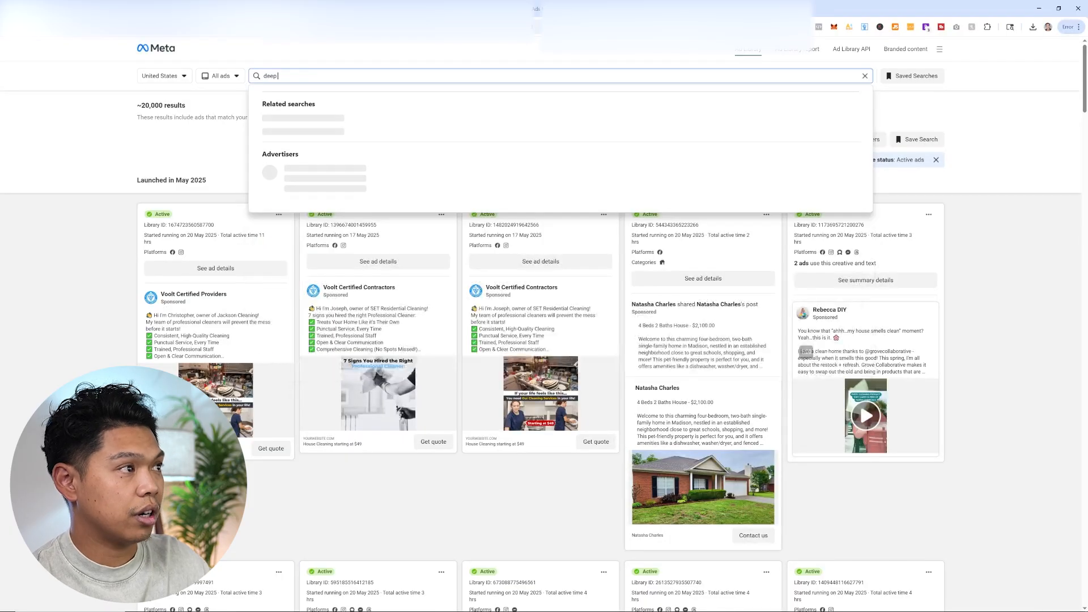
key("Return")
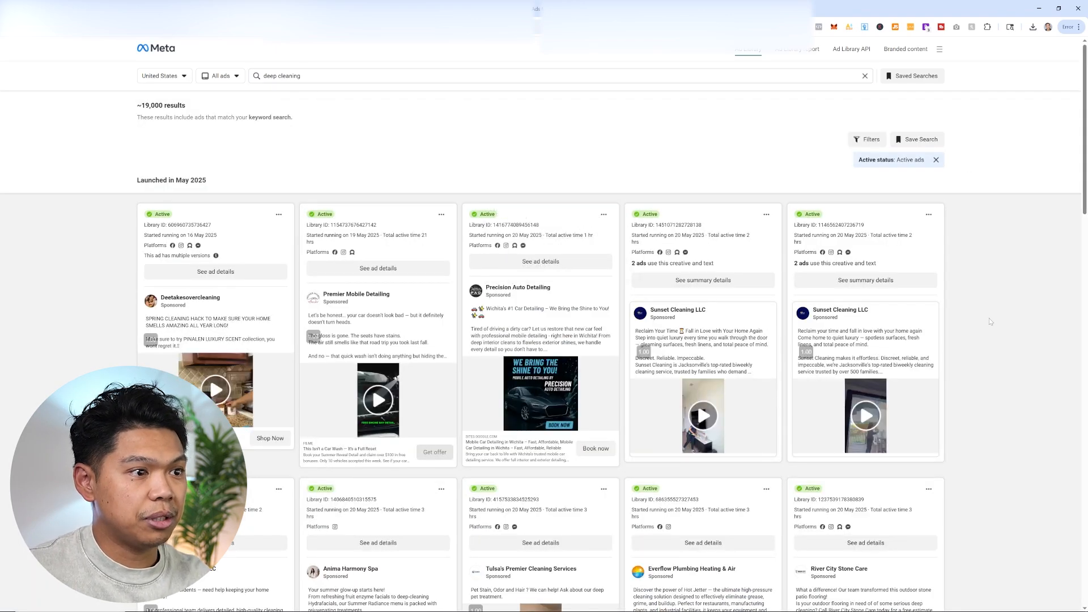
scroll(662, 331, "down", 5)
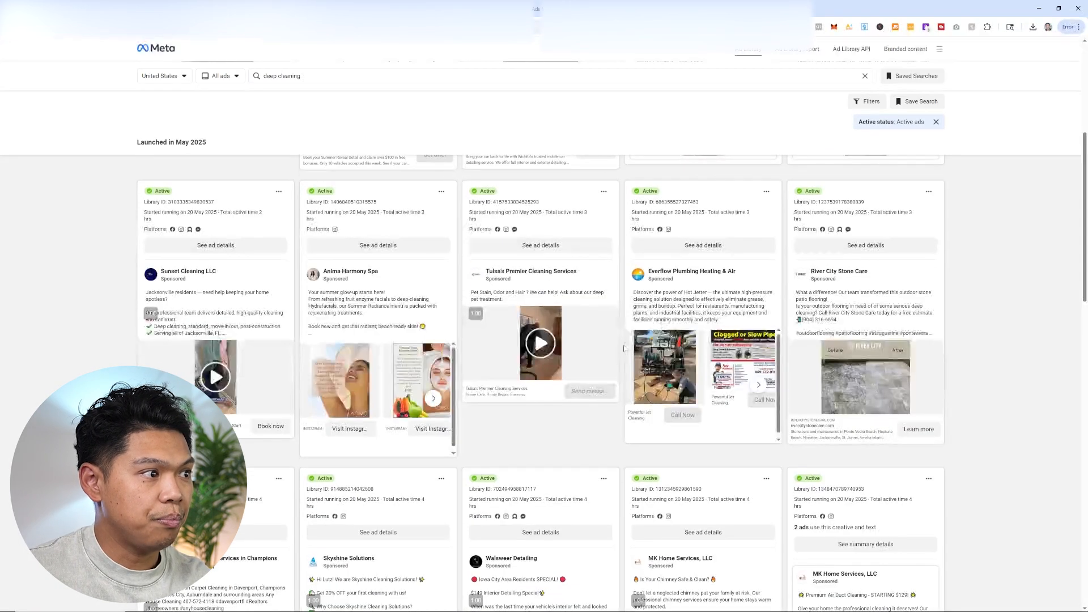
scroll(623, 348, "down", 15)
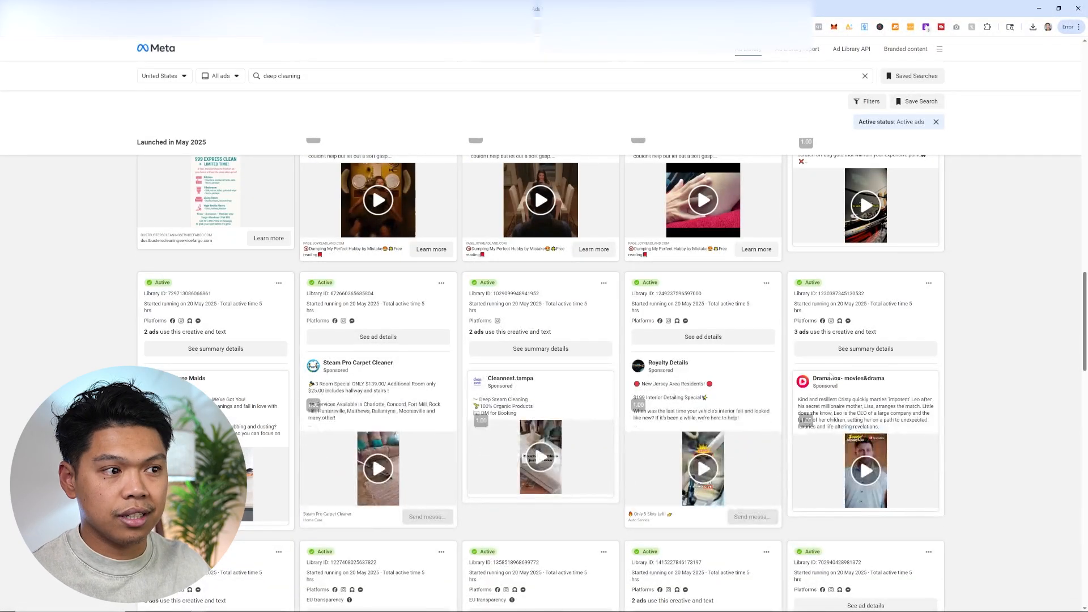
scroll(972, 392, "down", 8)
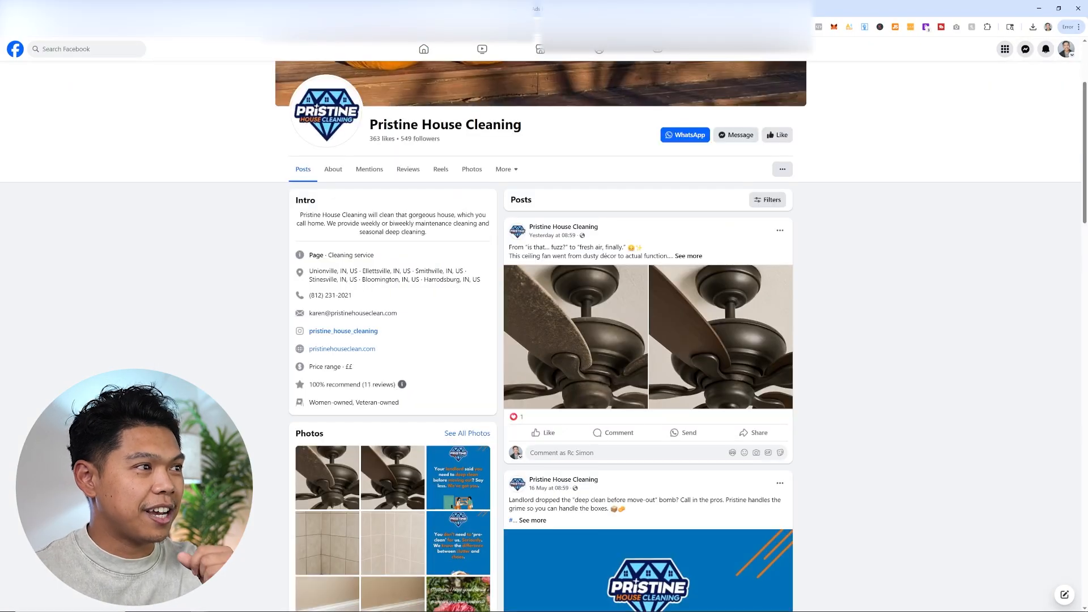
Step: Check the page transparency details of the Pristine House Cleaning Facebook page and open its ads in the Ad Library
left_click(326, 178)
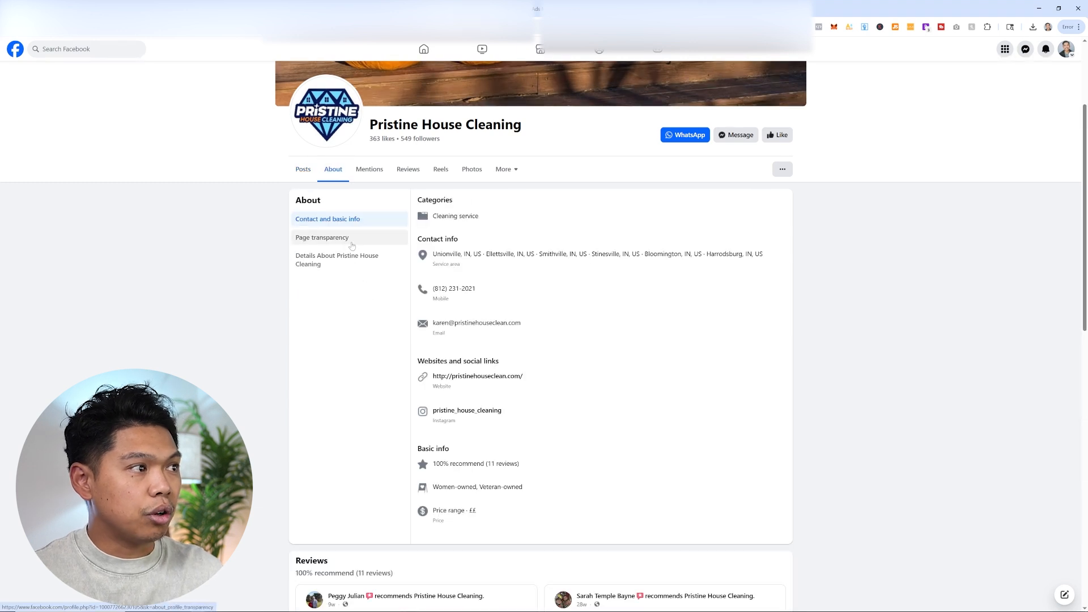
left_click(352, 245)
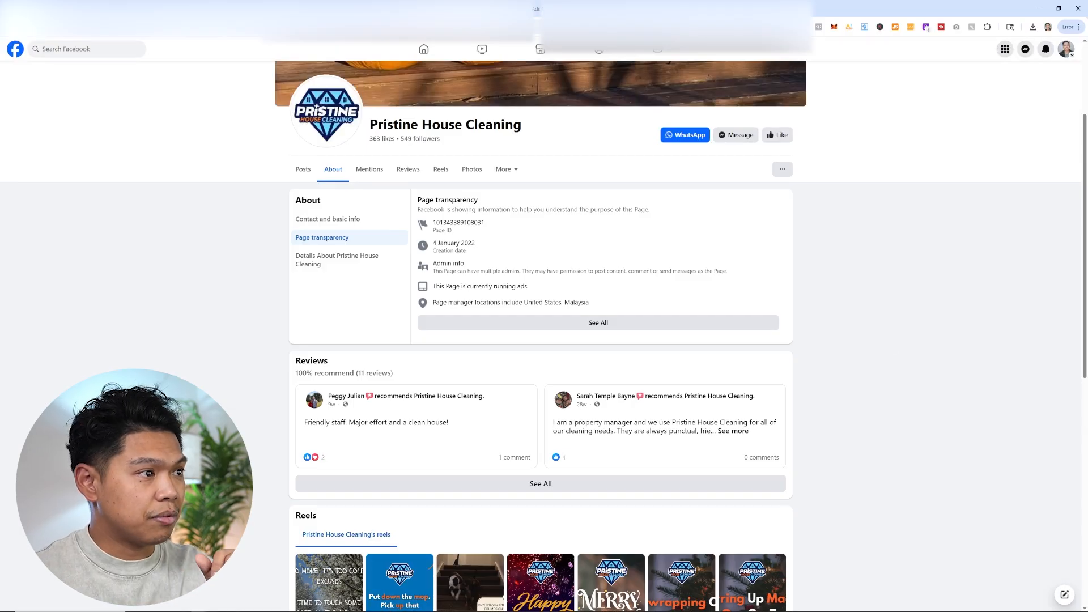
left_click_drag(532, 287, 429, 290)
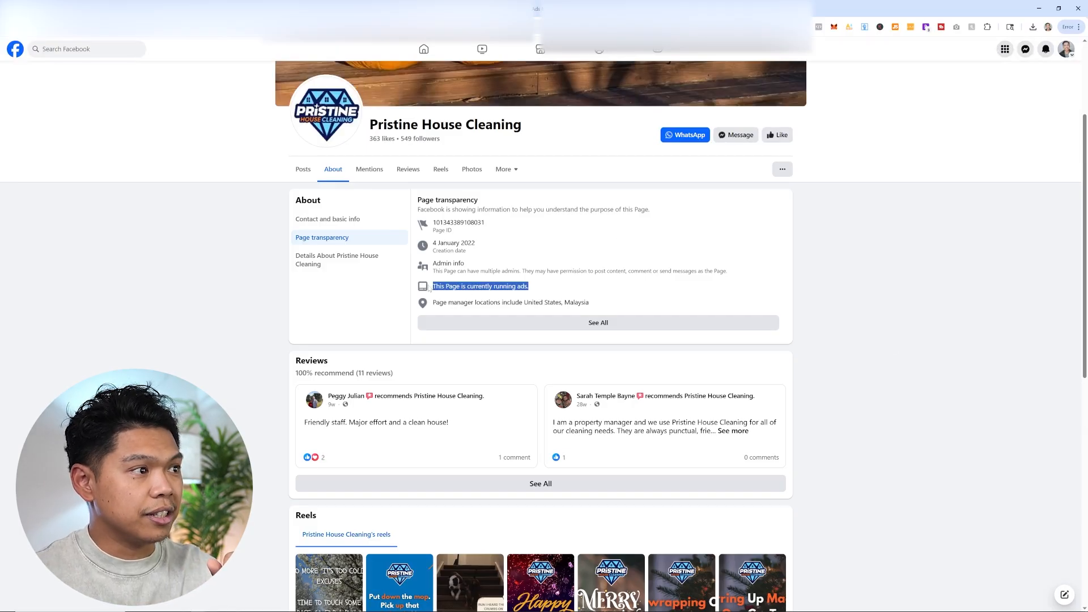
left_click(595, 328)
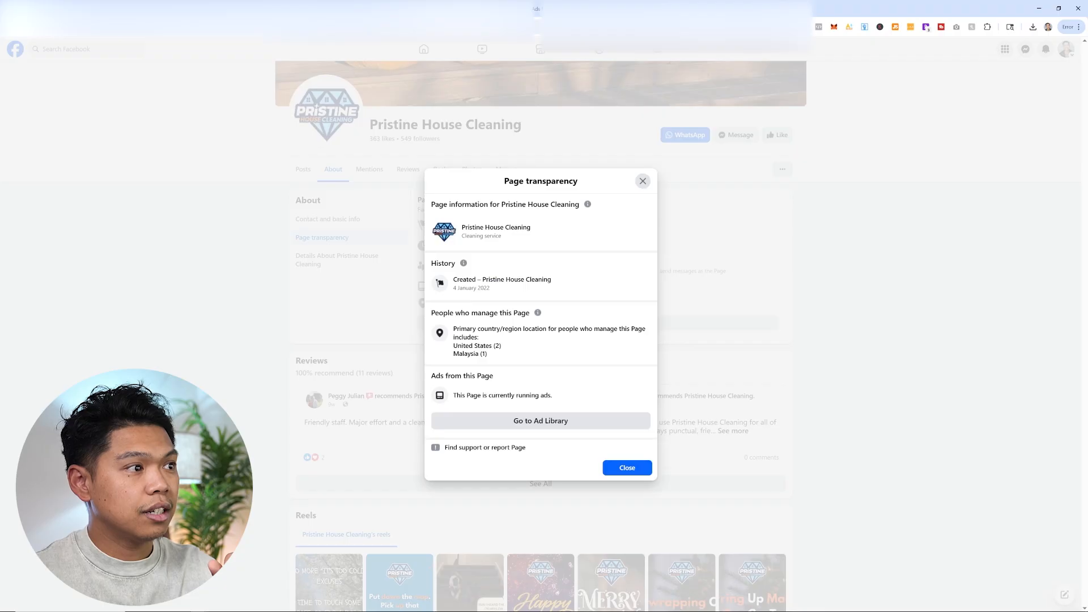
left_click(544, 426)
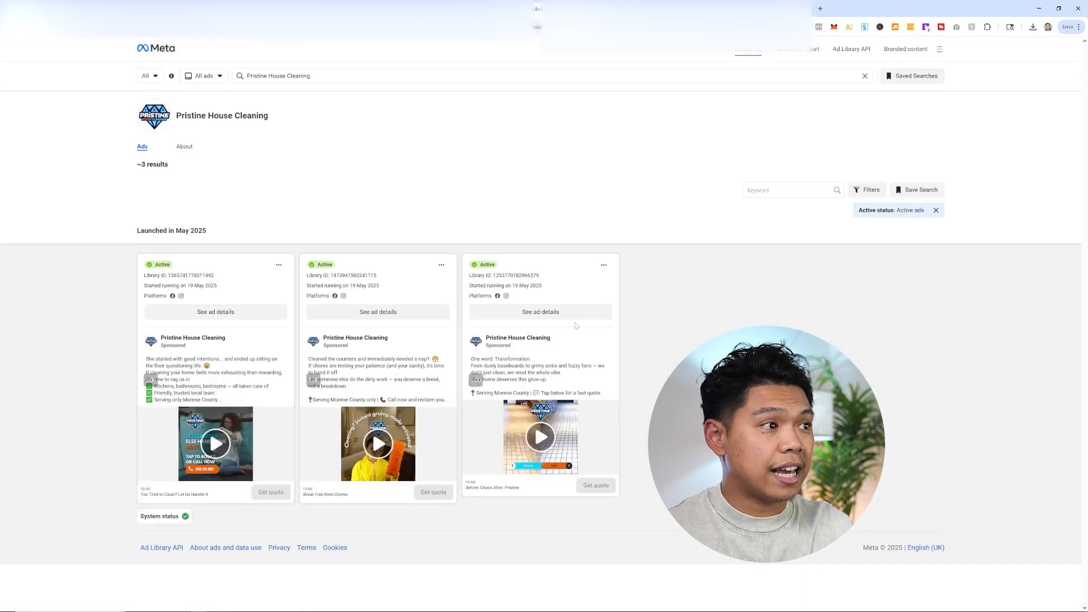
Step: Compare the start dates of the three Pristine House Cleaning ads
left_click_drag(564, 289, 473, 286)
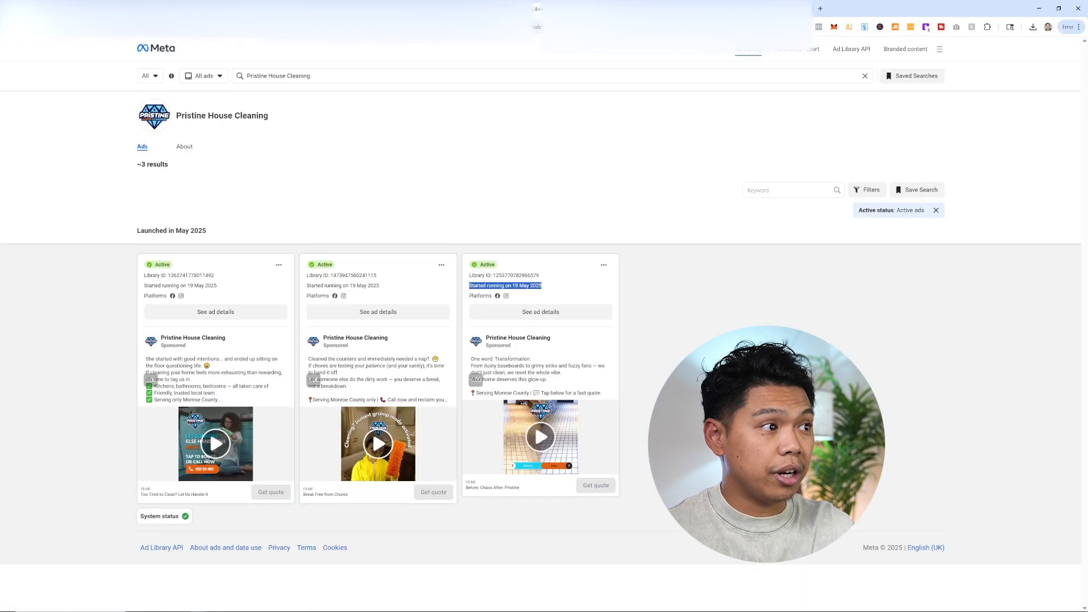
left_click_drag(397, 285, 309, 285)
left_click_drag(226, 286, 152, 286)
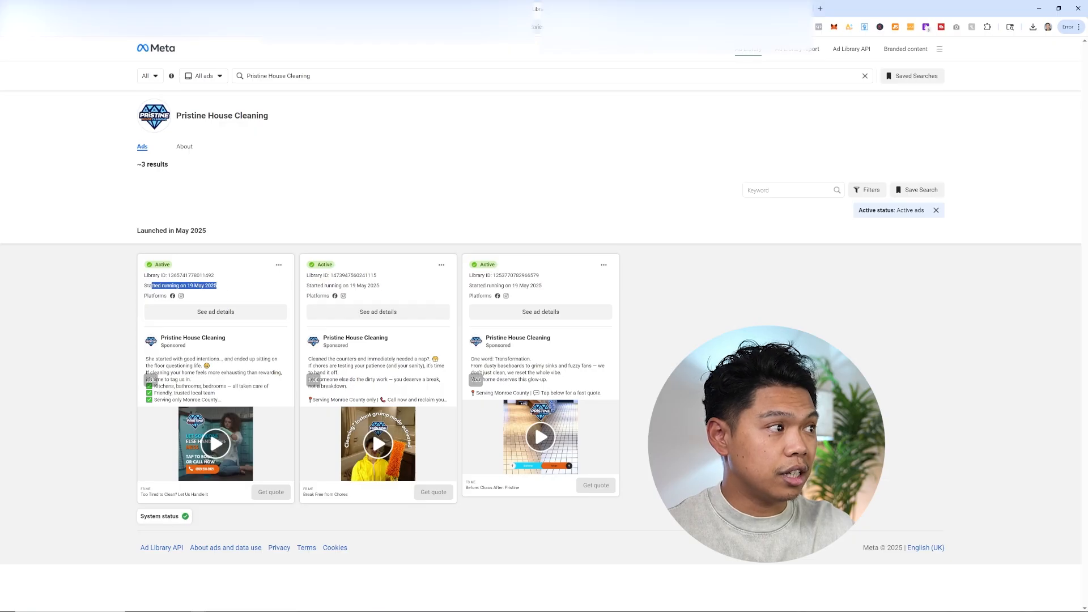
Step: Examine the copy of the three Pristine House Cleaning ads and expand the full text of the second ad
left_click(146, 286)
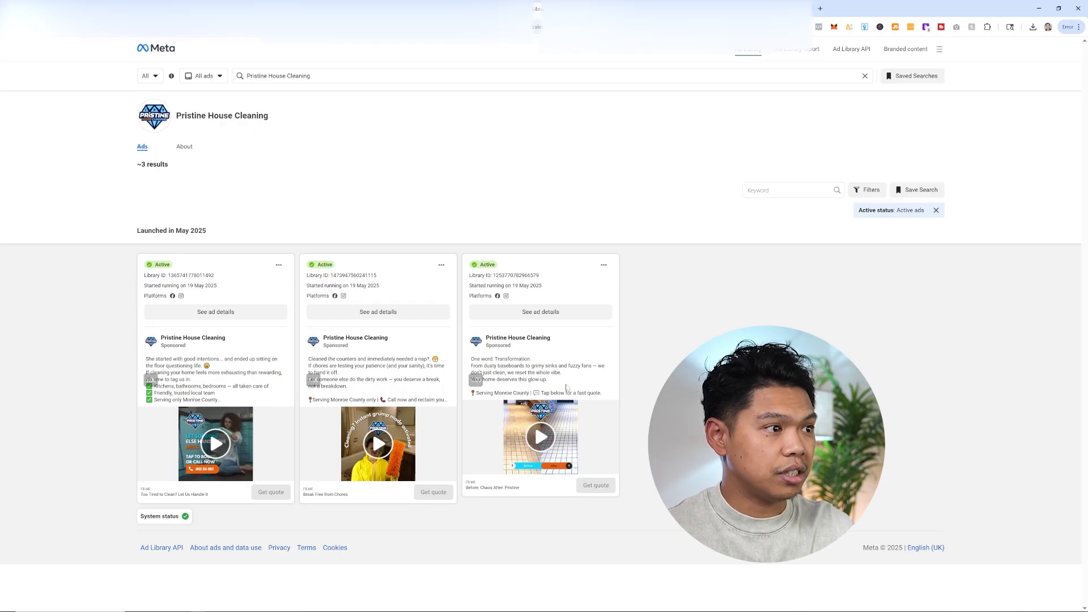
left_click(181, 495)
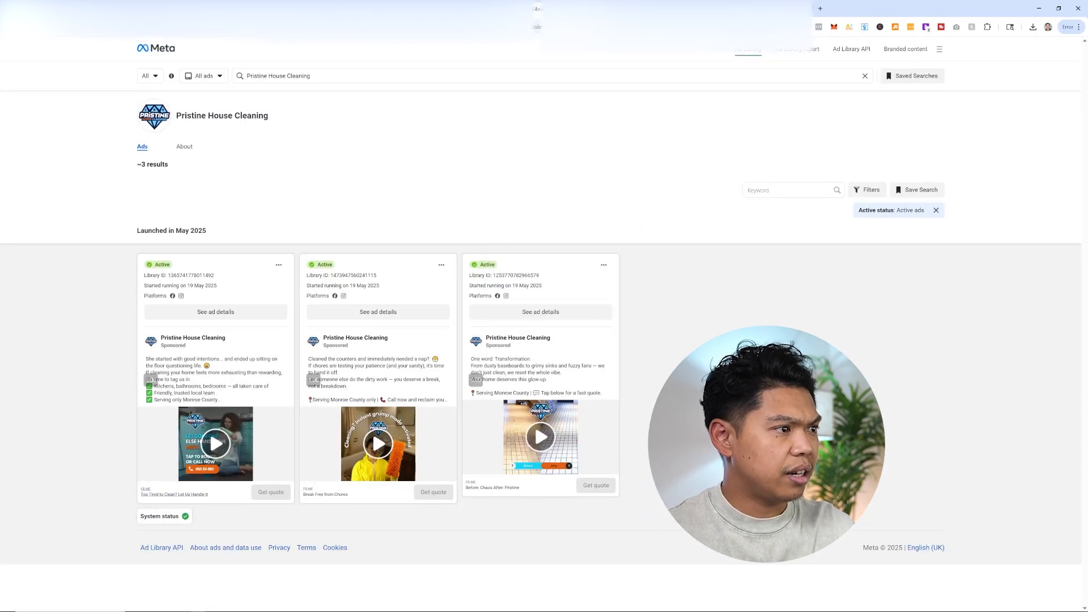
left_click_drag(388, 379, 342, 346)
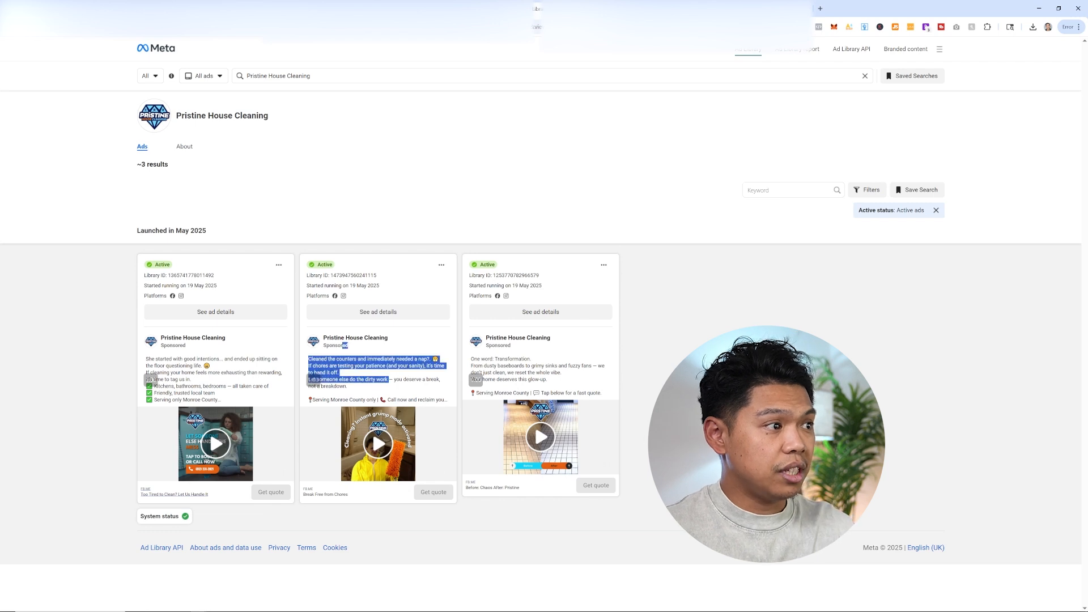
left_click(391, 399)
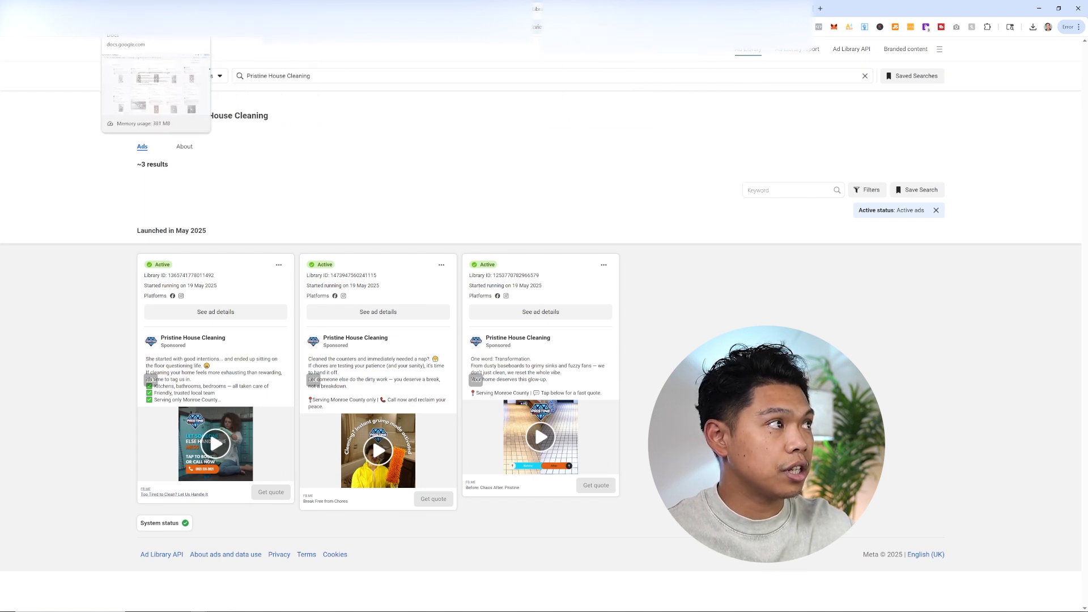
Step: Switch to the House Cleaning Offer LLA document and read the prompt's marketer role and its spring cleaning example ad
left_click(153, 9)
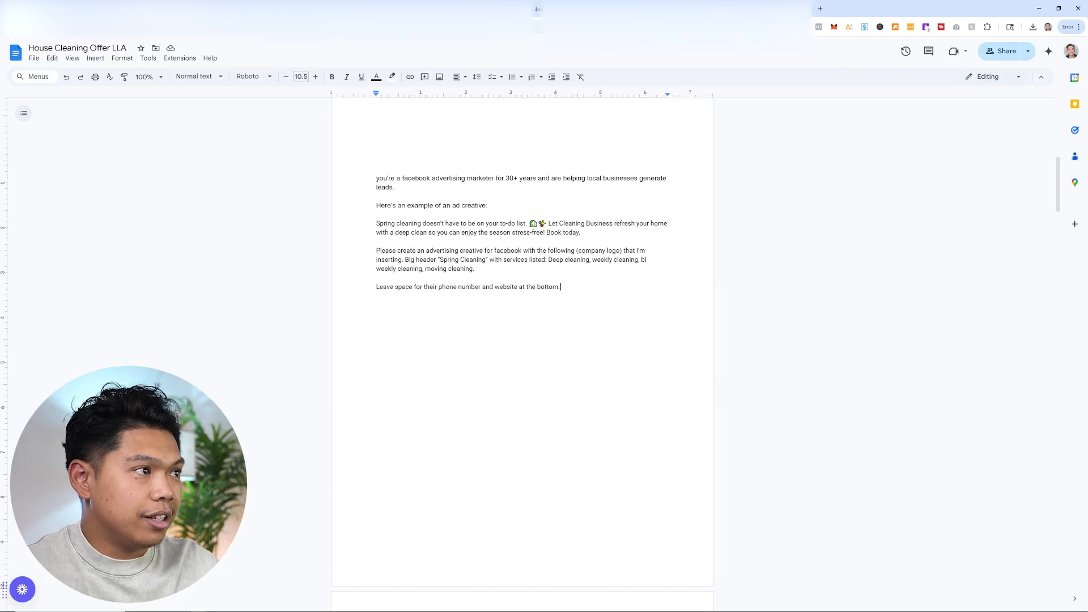
triple_click(510, 178)
left_click(377, 196)
scroll(522, 340, "up", 1)
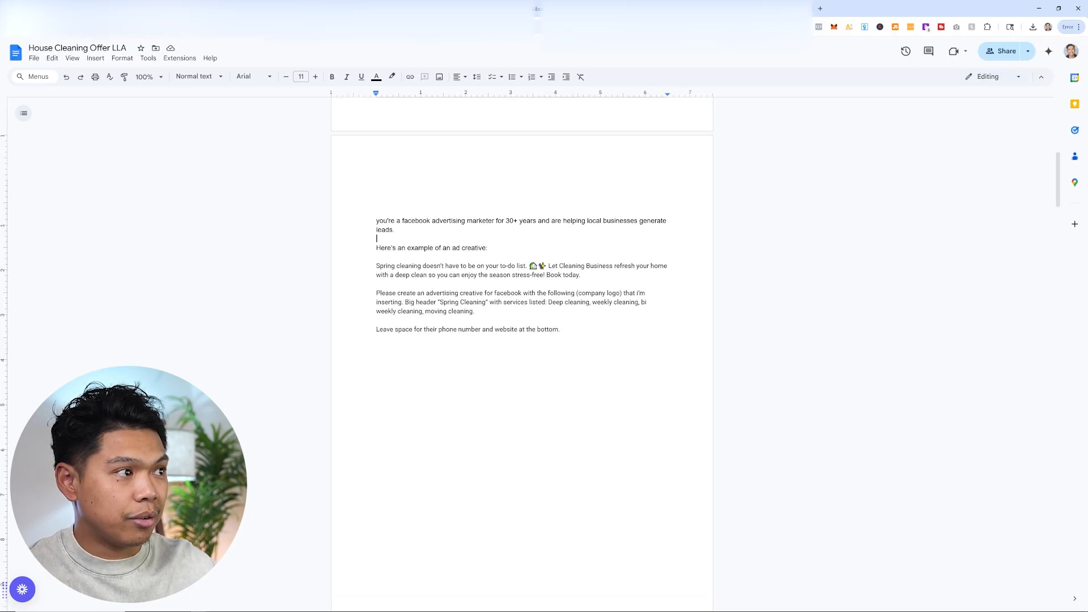
left_click_drag(488, 247, 376, 247)
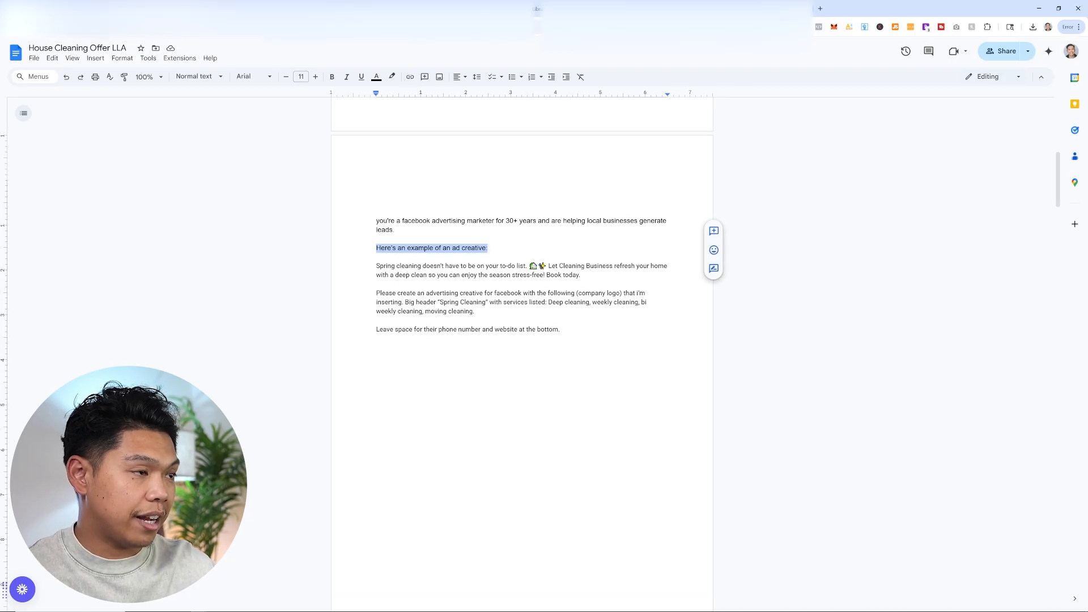
left_click_drag(580, 275, 376, 266)
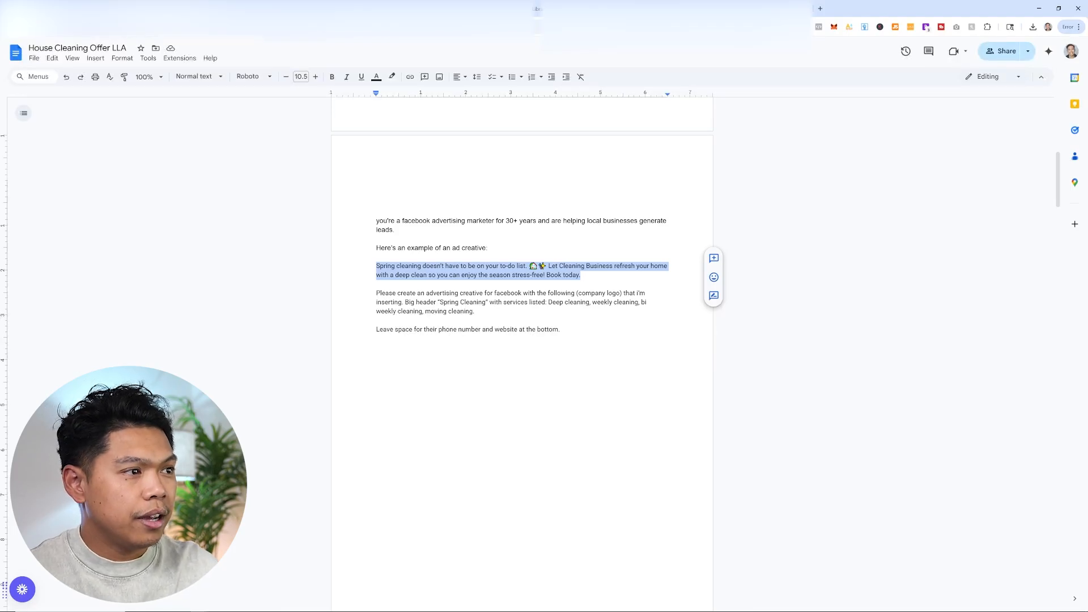
Step: Examine the prompt's creative request, covering the company logo, "Spring Cleaning" header, listed services, and space for phone number and website
left_click_drag(560, 329, 377, 293)
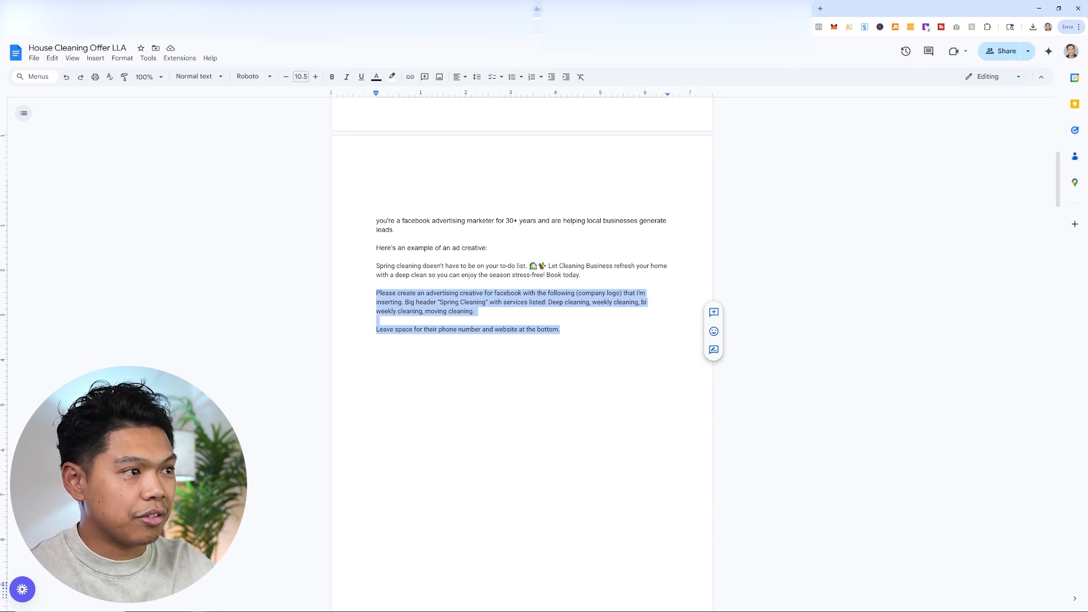
left_click(622, 293)
left_click_drag(622, 292, 575, 293)
left_click(604, 302)
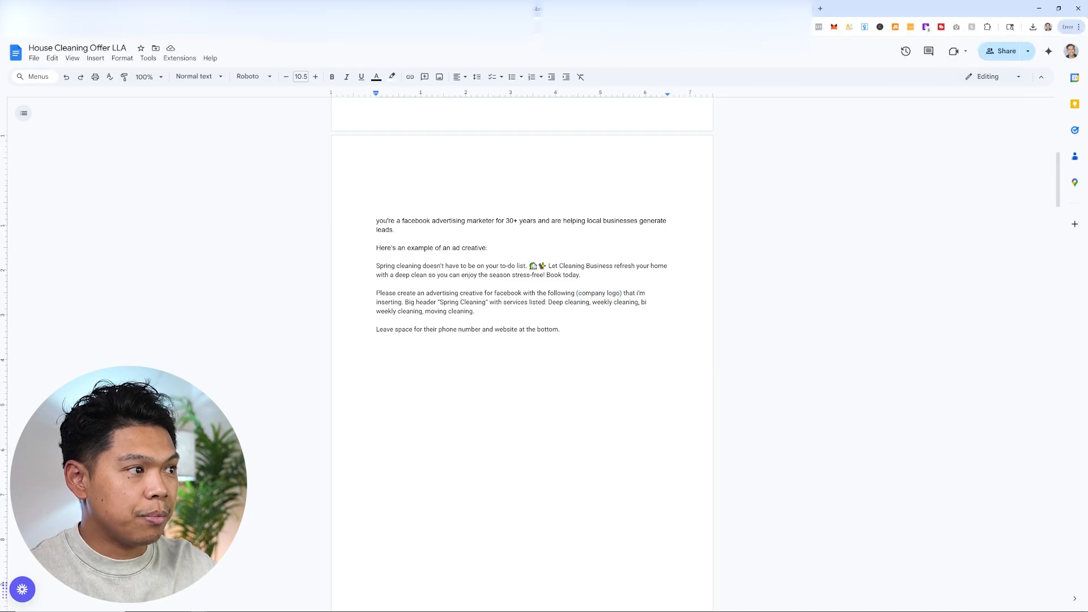
left_click_drag(448, 302, 405, 302)
left_click_drag(488, 302, 549, 302)
left_click(549, 302)
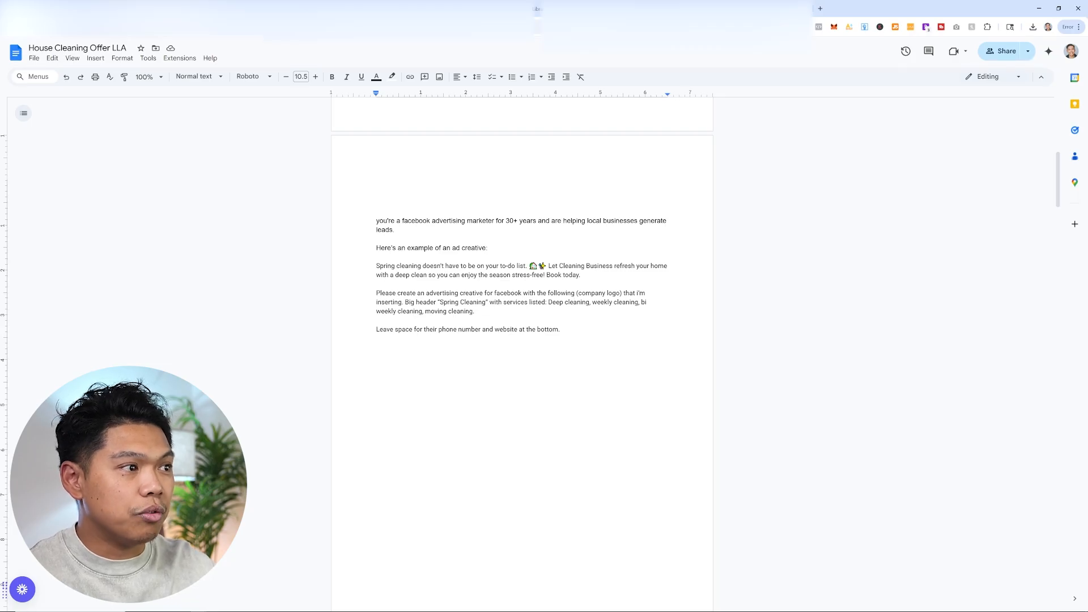
left_click_drag(560, 329, 376, 329)
left_click(560, 329)
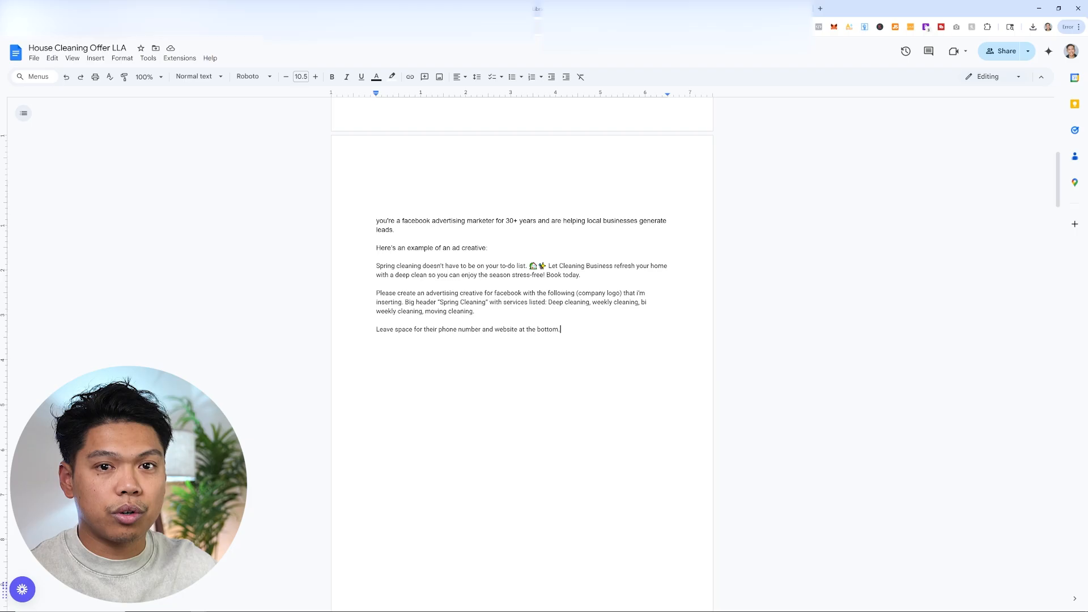
Step: Review the document's targeting section on zip codes, areas and LLA, and switch to Meta Ads Manager
scroll(521, 351, "down", 4)
scroll(521, 352, "up", 3)
scroll(521, 351, "down", 5)
scroll(521, 351, "down", 3)
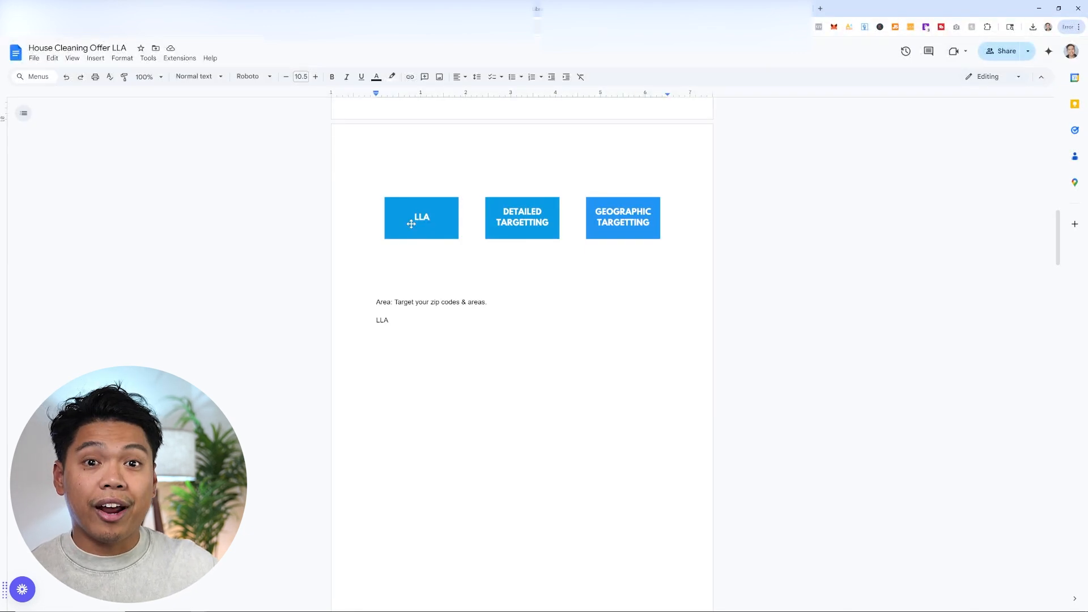
left_click_drag(487, 302, 375, 302)
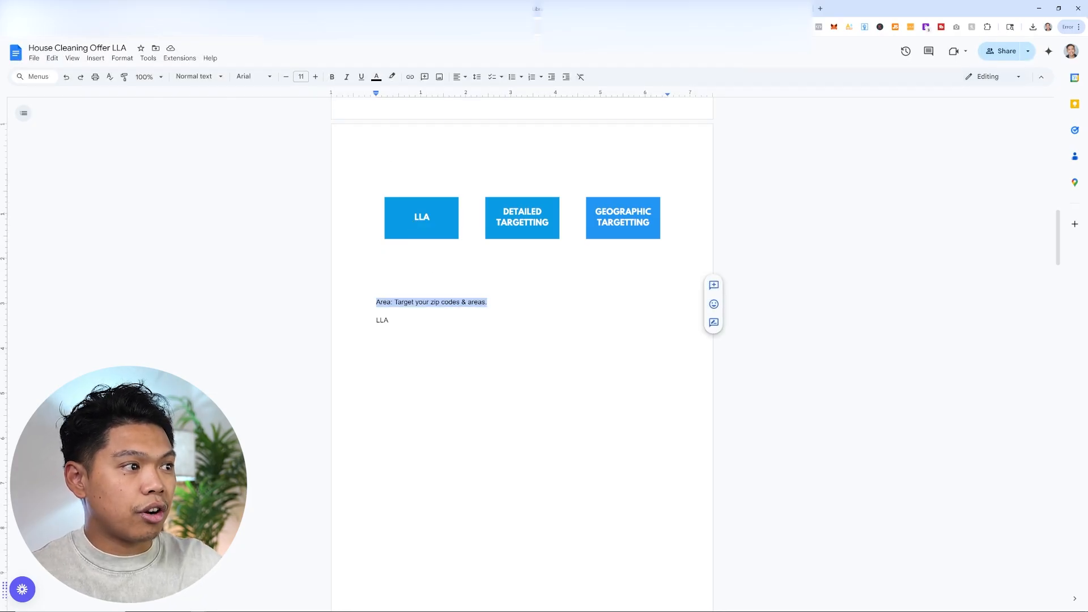
left_click(376, 302)
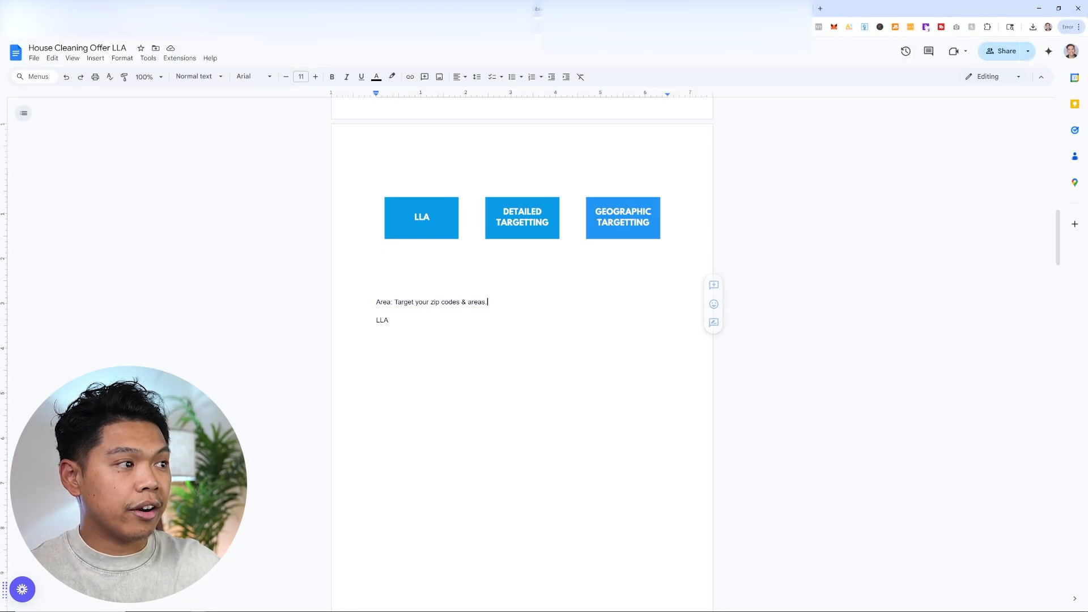
left_click_drag(376, 302, 487, 302)
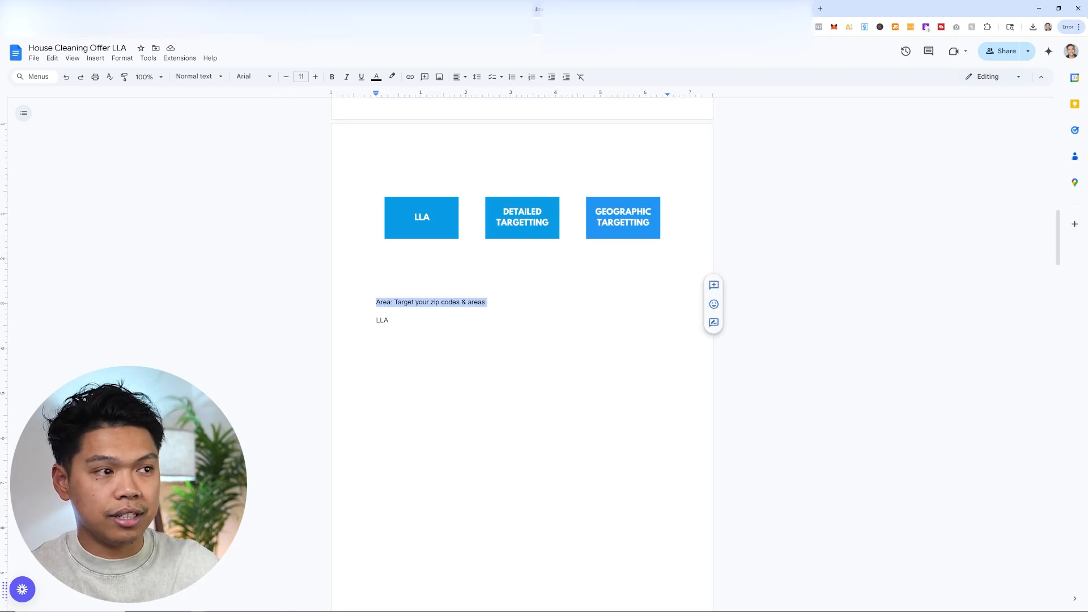
double_click(382, 320)
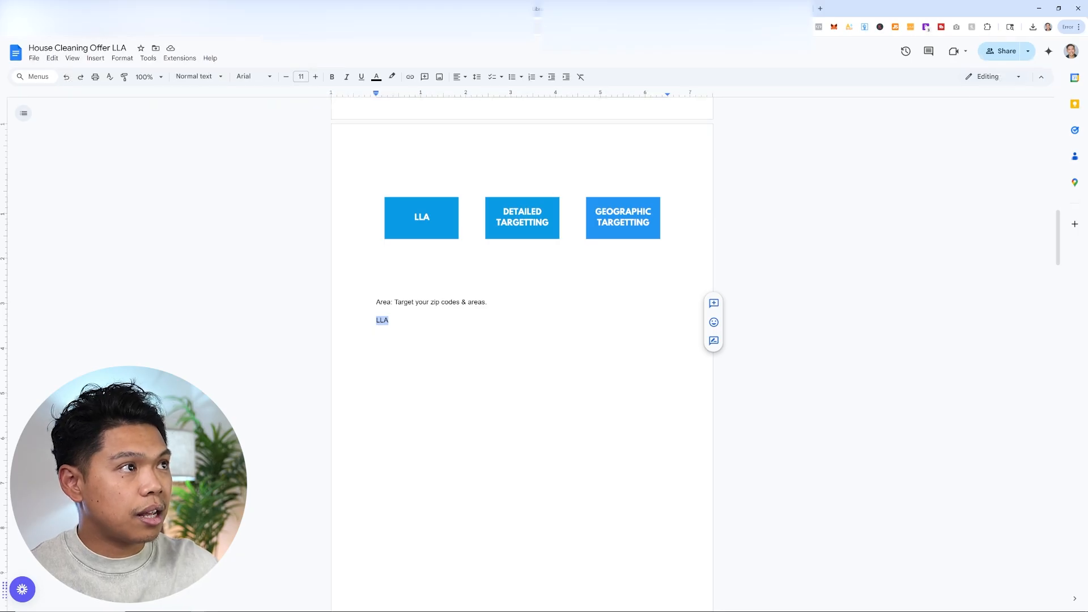
key("ctrl+Tab")
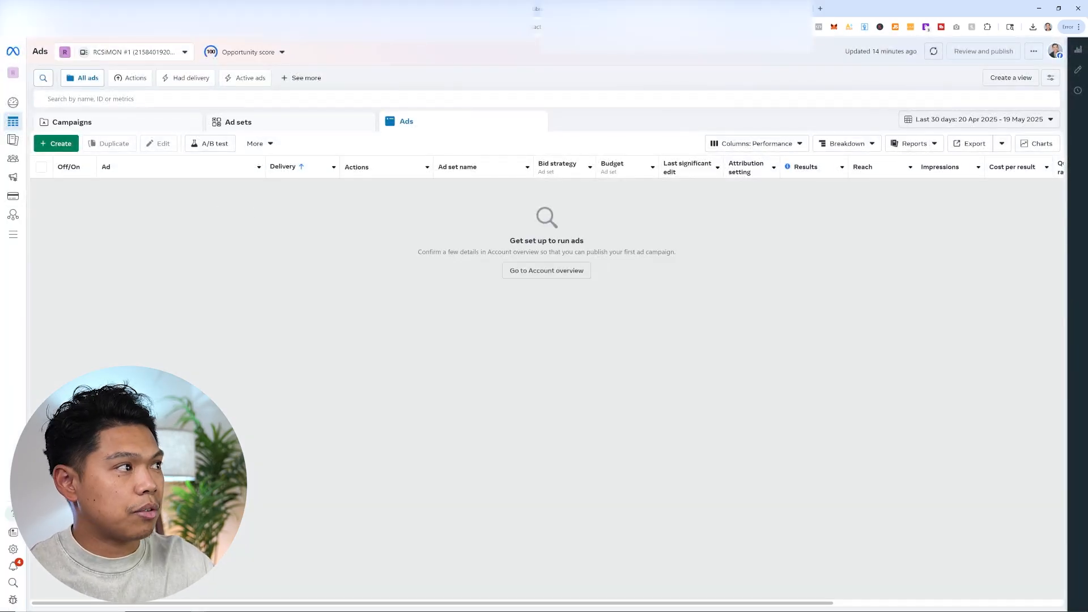
left_click(57, 146)
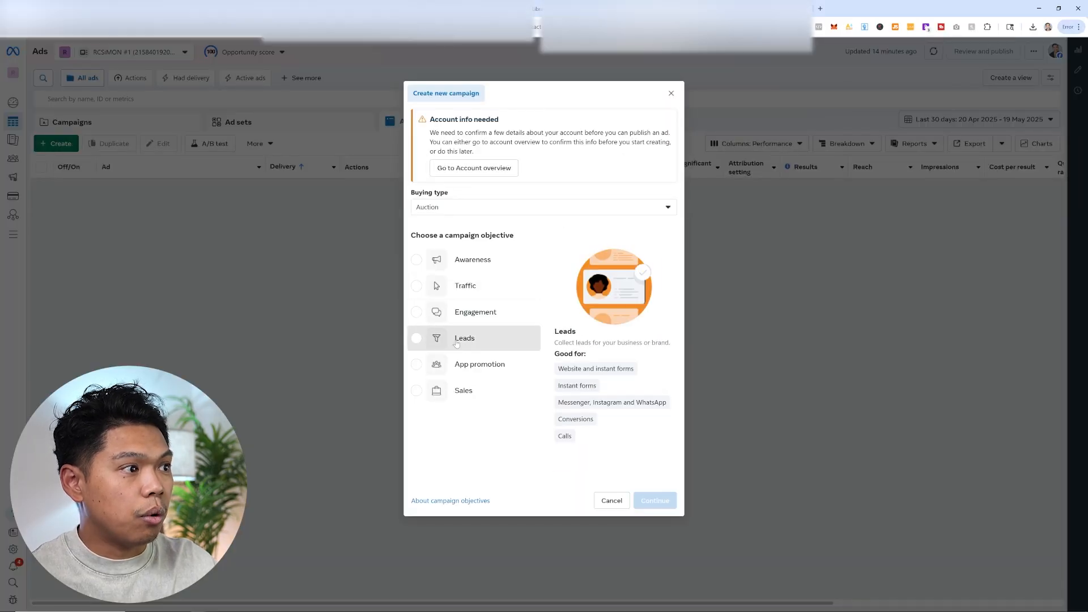
left_click(454, 338)
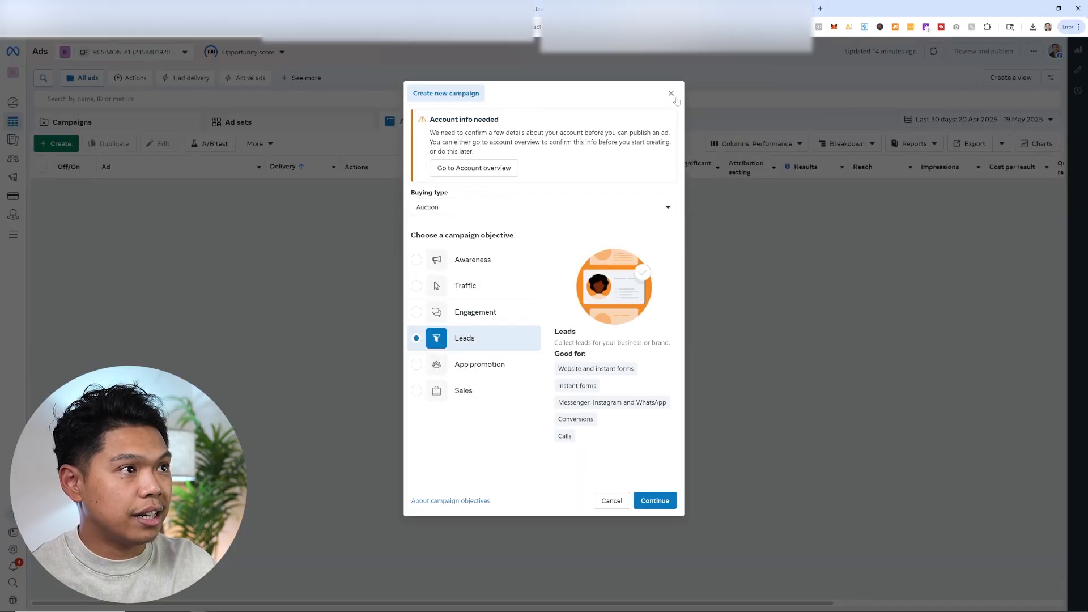
left_click(671, 93)
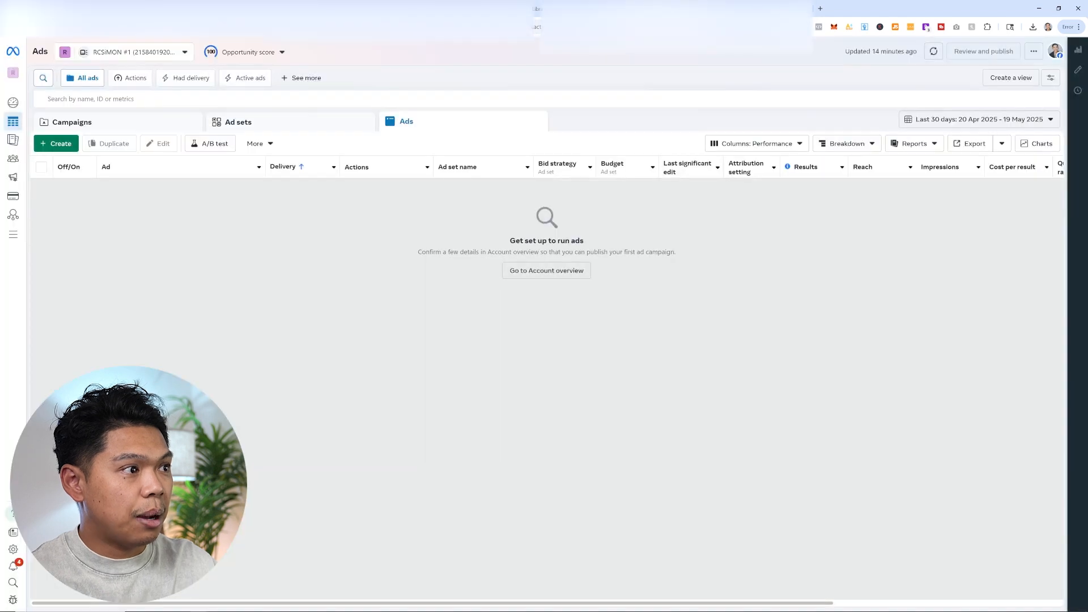
Step: Create a new campaign with the Leads objective and name it "Leads 1 LLA"
left_click(57, 143)
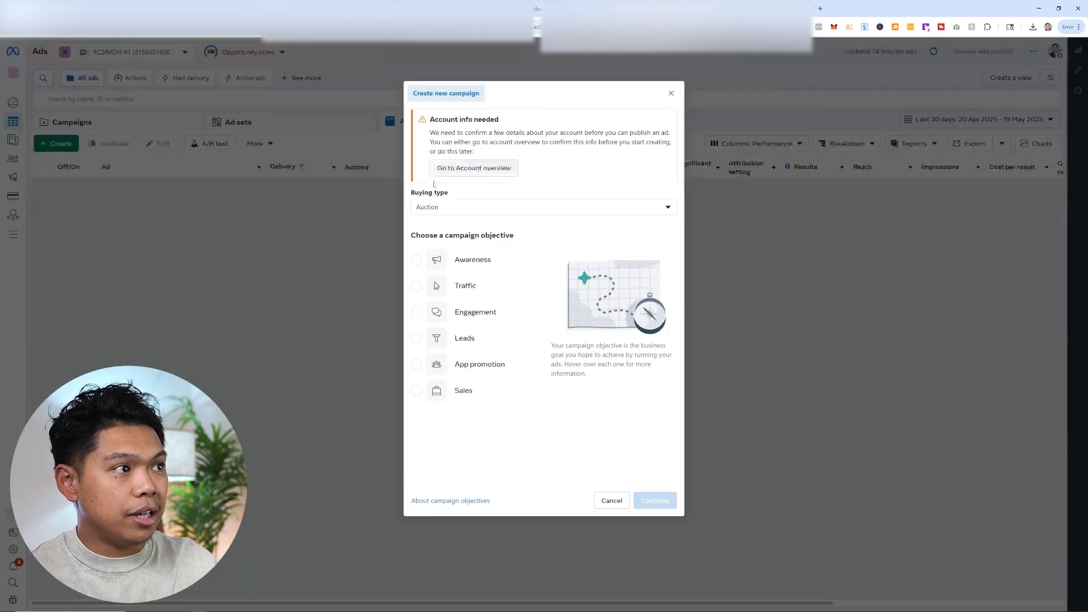
left_click(419, 340)
left_click(664, 501)
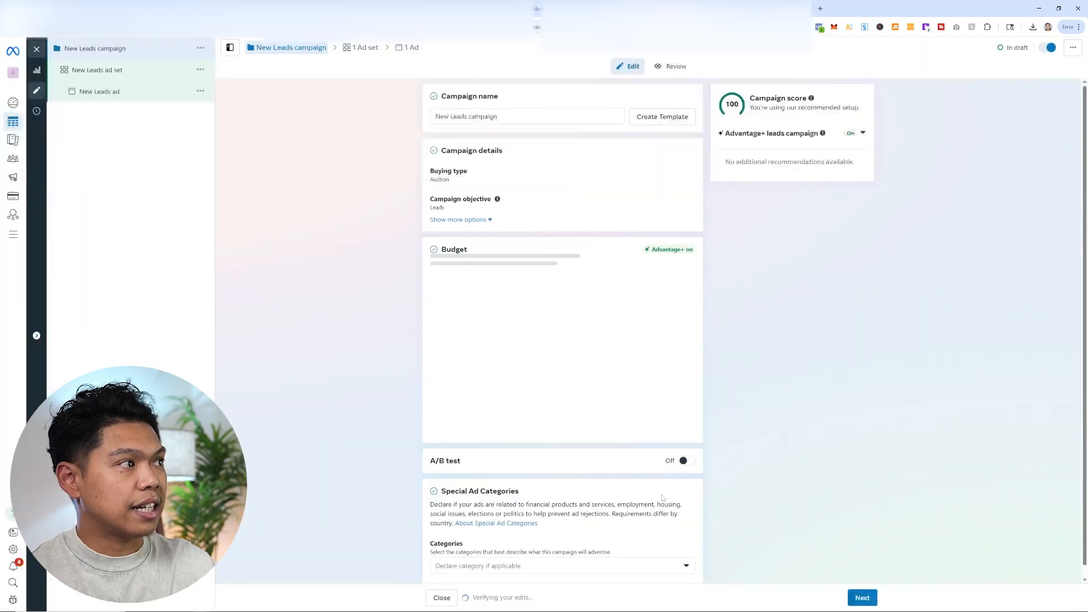
triple_click(547, 115)
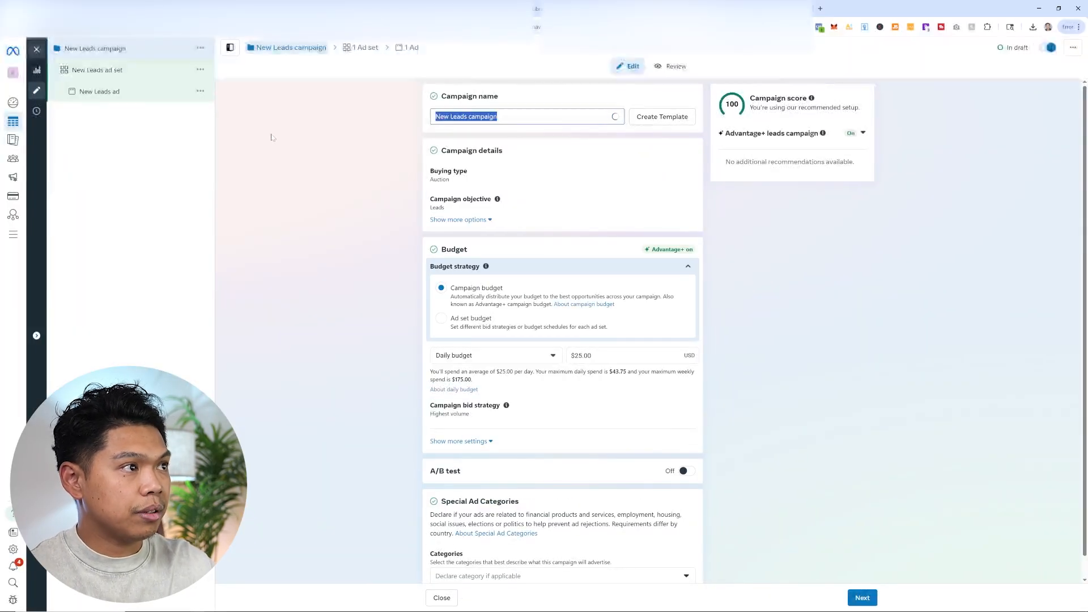
type("Leads 1 LLA")
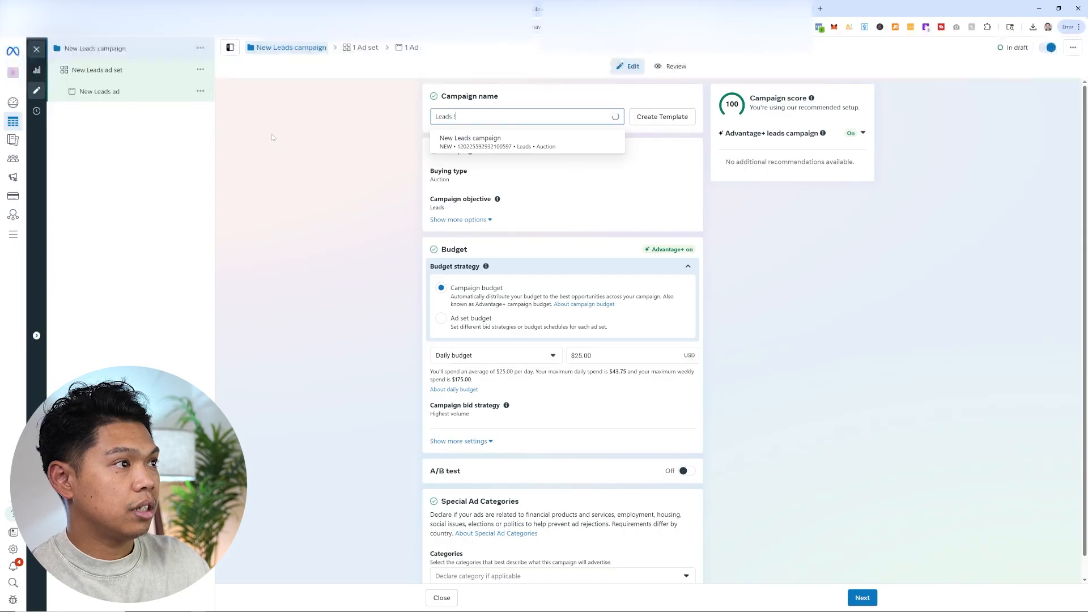
left_click(285, 187)
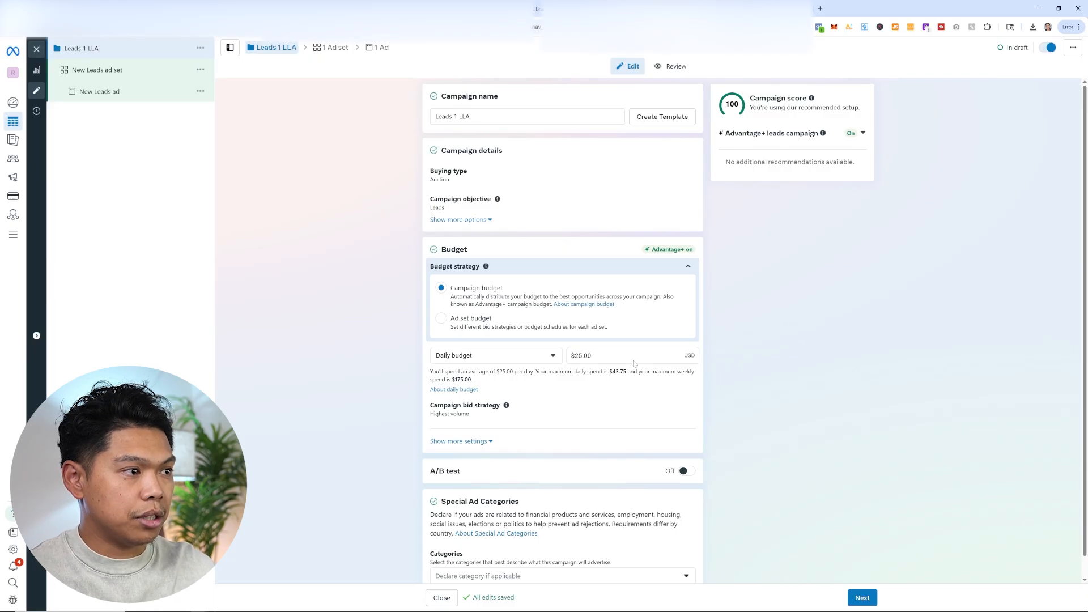
Step: Show the additional budget settings, declare Housing as the campaign's special ad category, and continue to the ad set
scroll(623, 316, "down", 1)
left_click(483, 420)
scroll(613, 399, "down", 1)
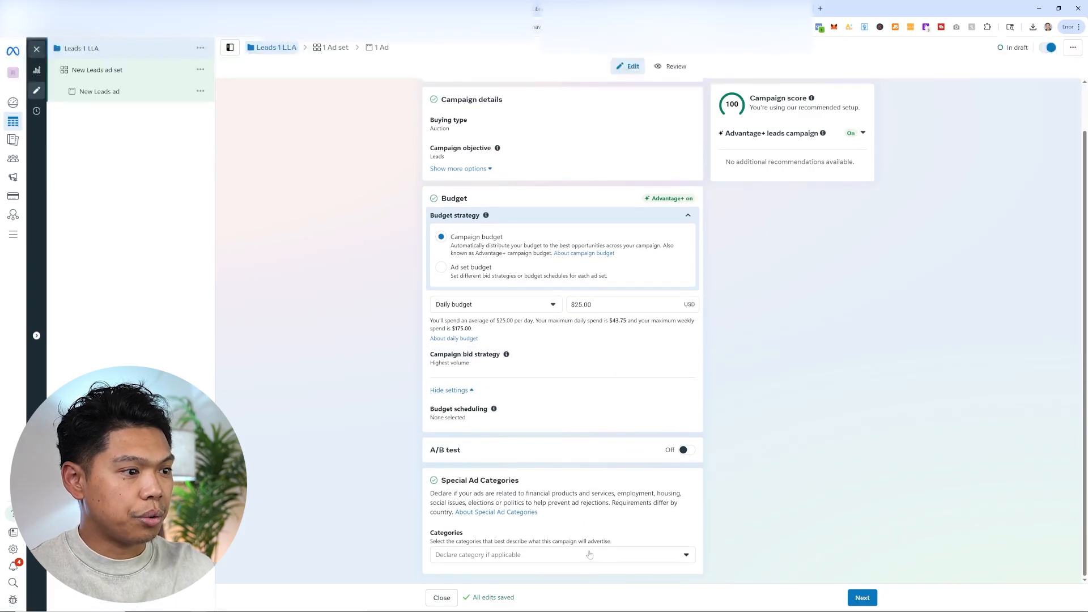
left_click(499, 555)
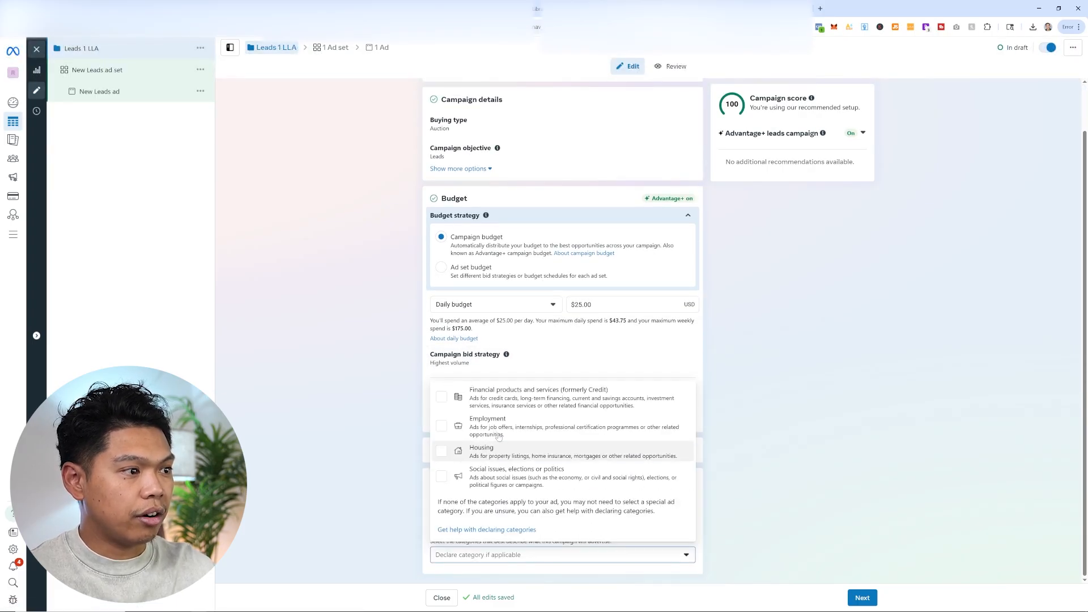
left_click(482, 453)
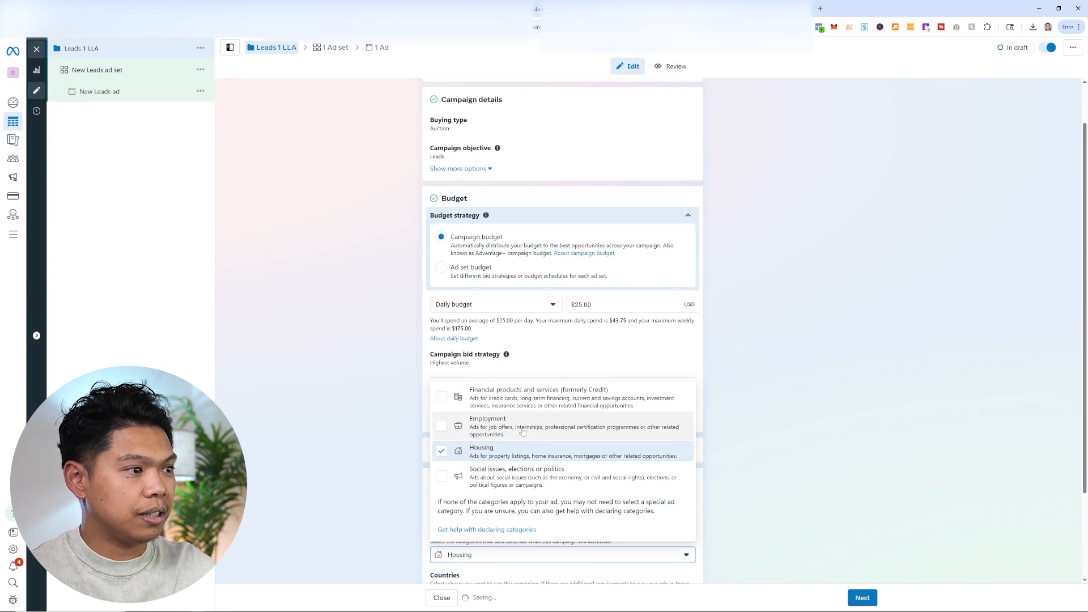
left_click(821, 445)
scroll(794, 493, "down", 2)
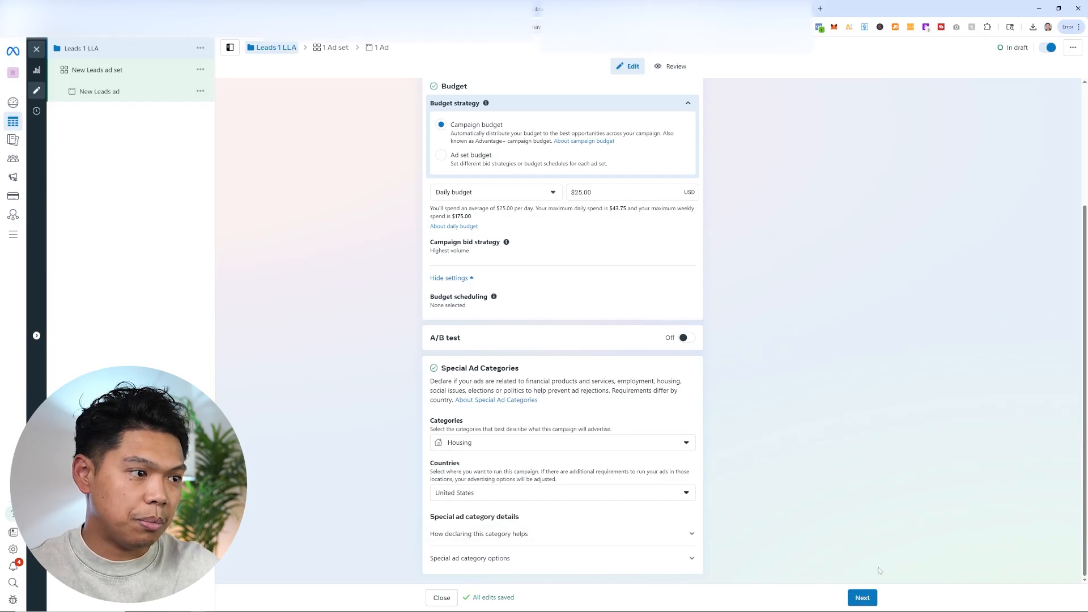
left_click(862, 598)
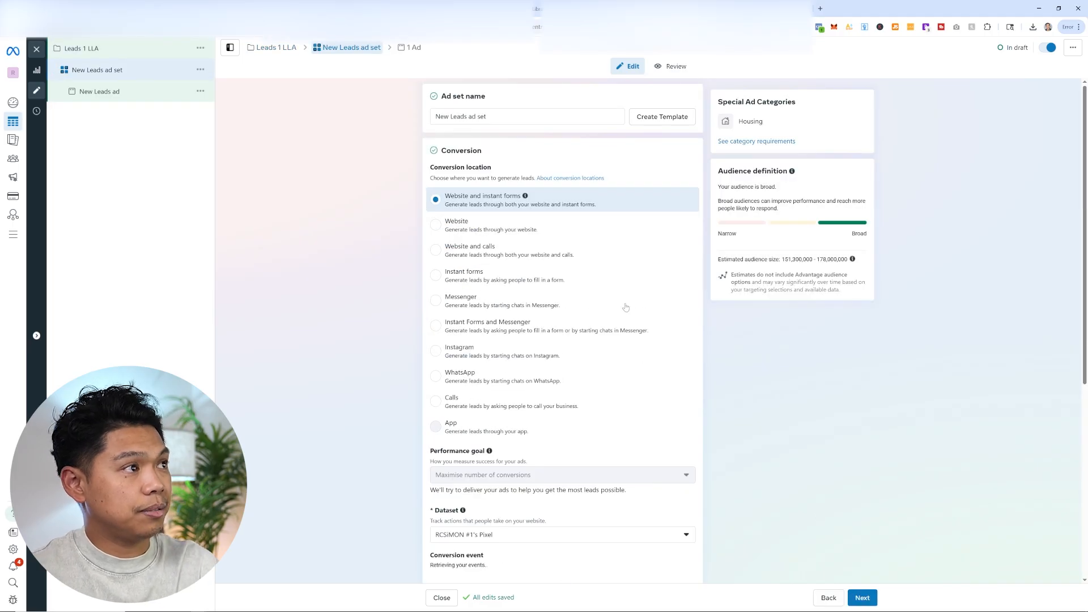
Step: Name the ad set "LLA 1" and set its conversion location to Instant forms
double_click(482, 116)
key("ctrl+a")
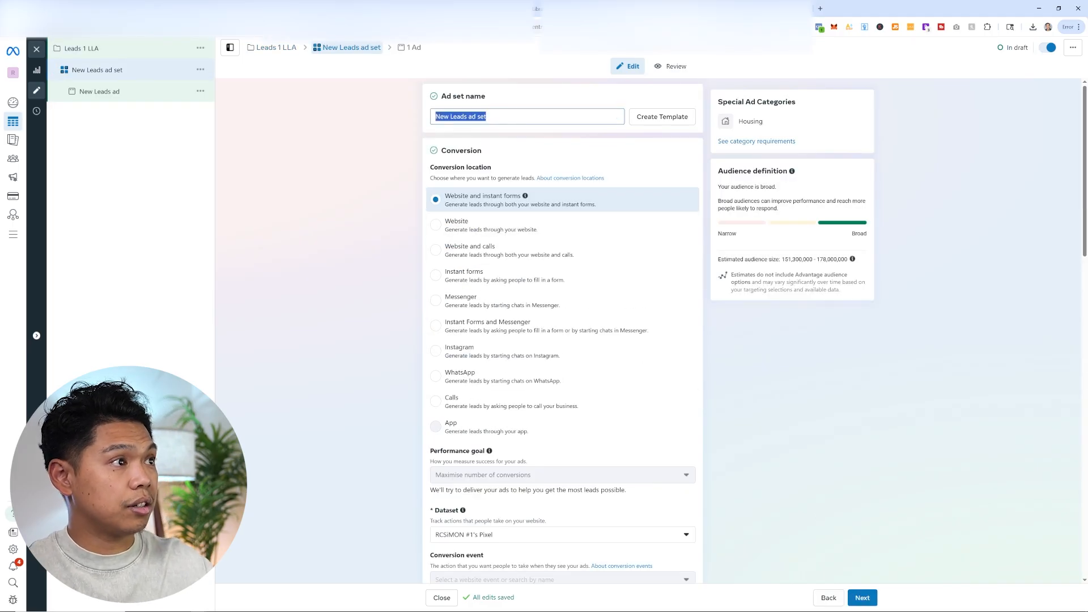
type("LLA 1")
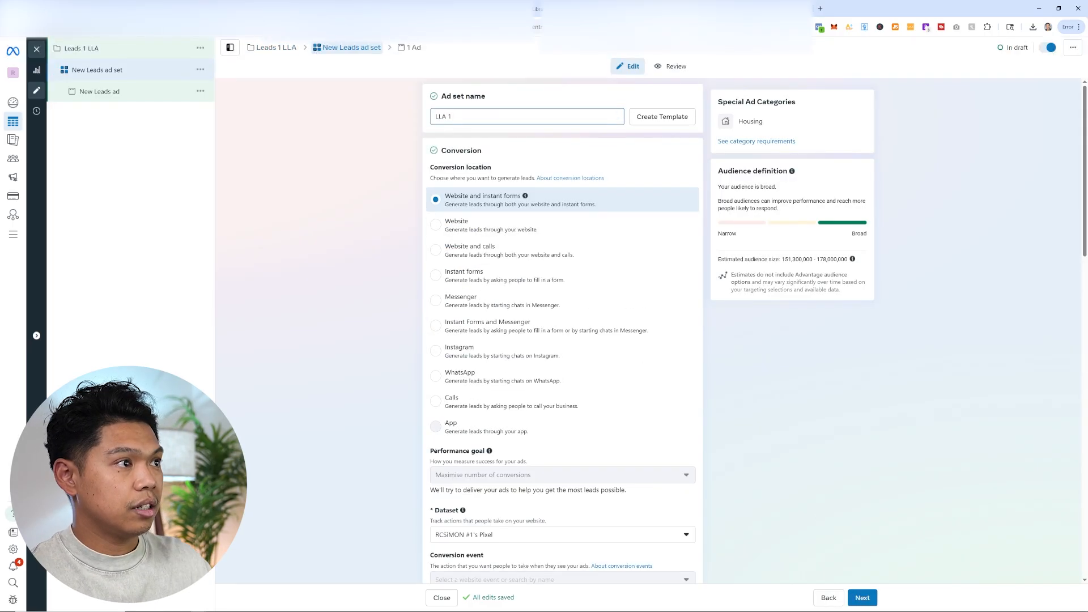
left_click(260, 255)
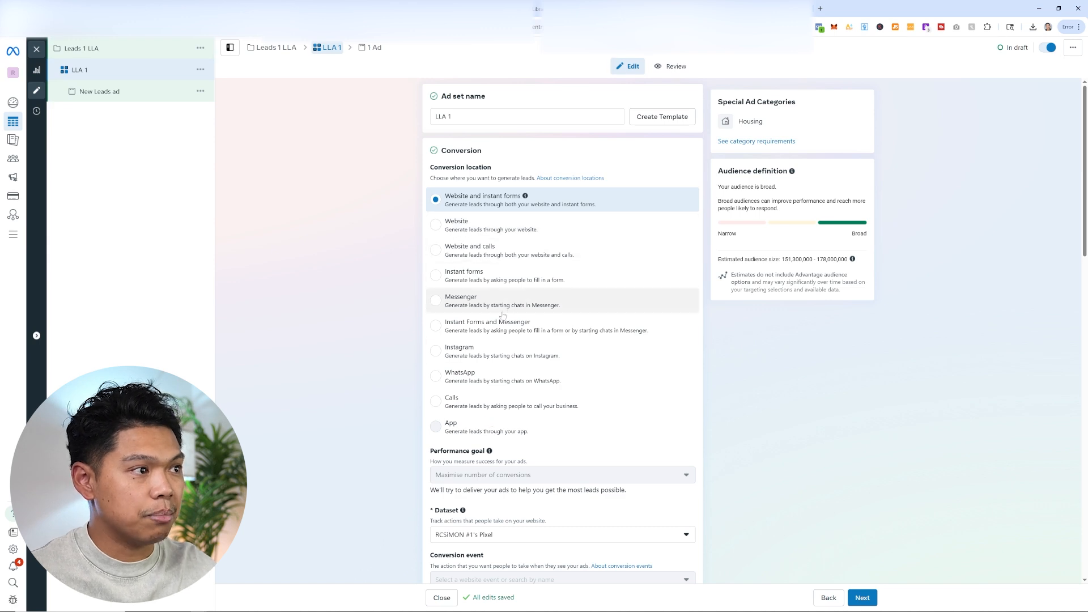
left_click(494, 280)
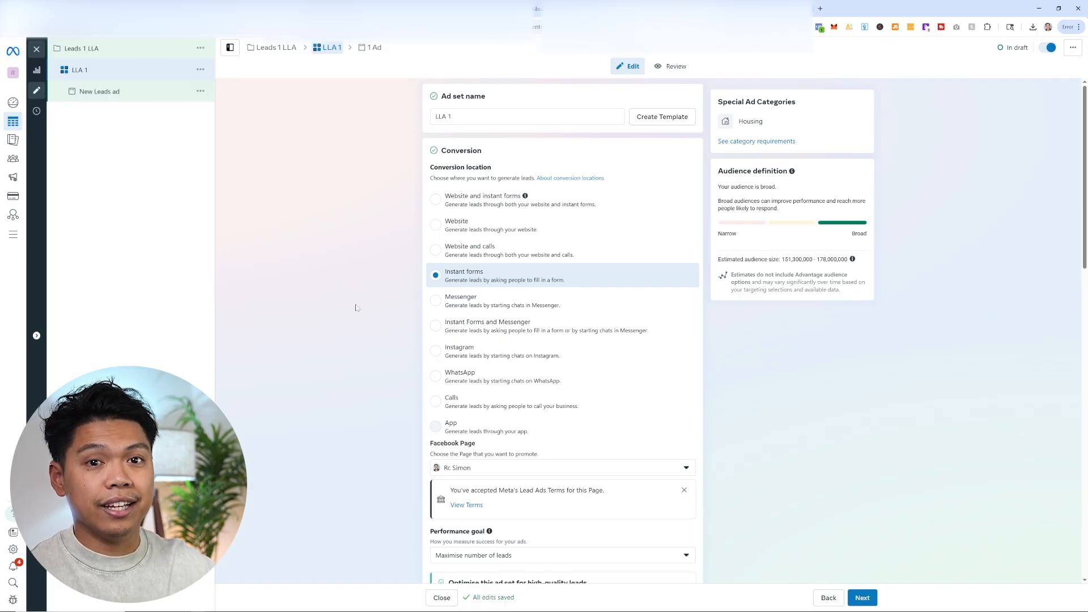
Step: Schedule the ad set to start on 21 May 2025 at 00:01 and show the additional budget and schedule settings
scroll(355, 327, "down", 3)
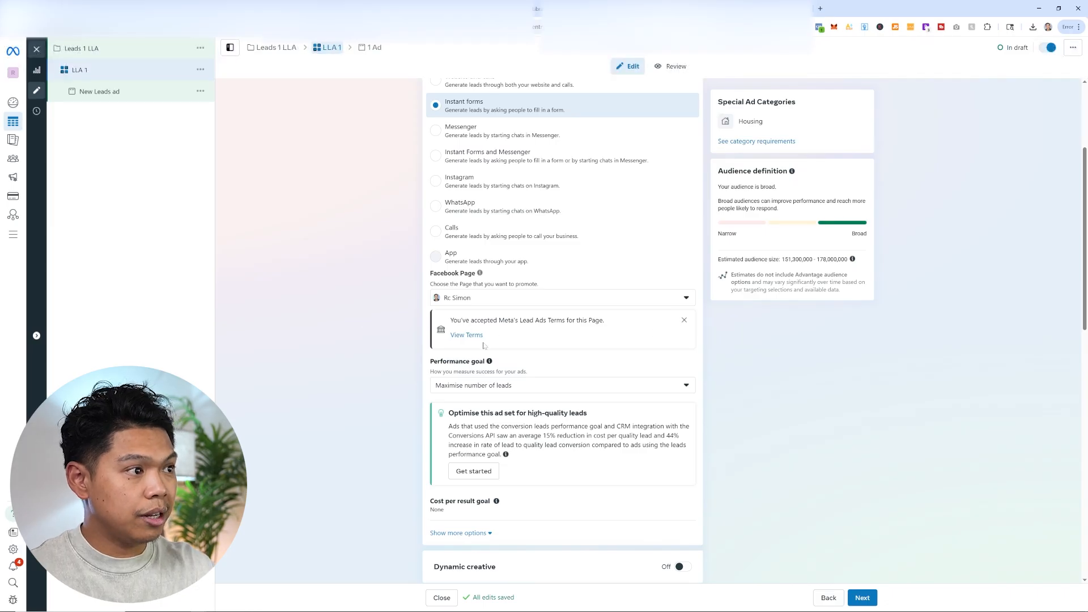
scroll(351, 283, "down", 1)
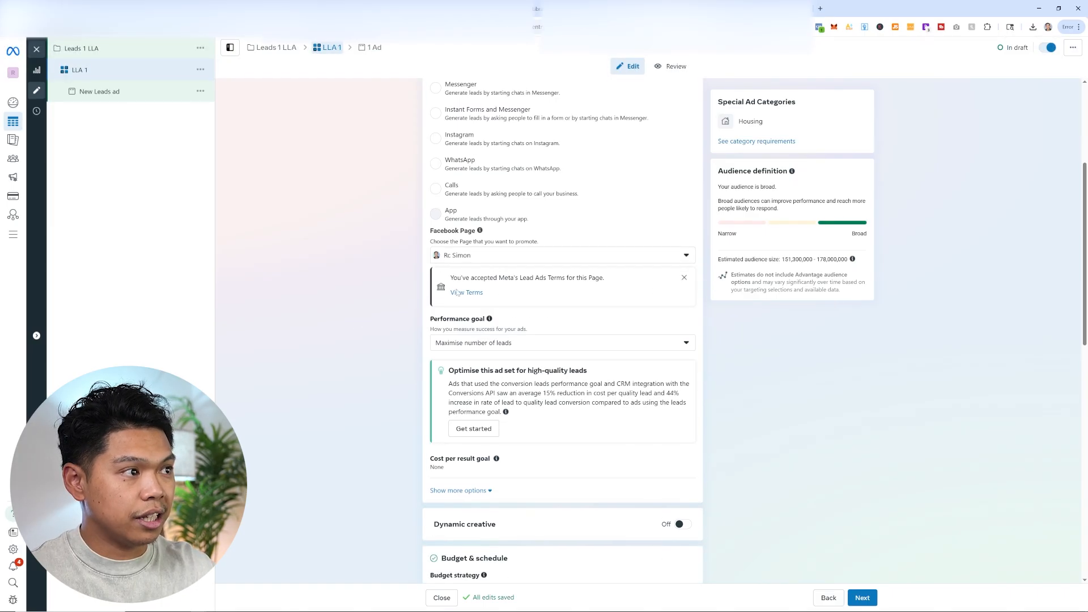
scroll(414, 318, "down", 3)
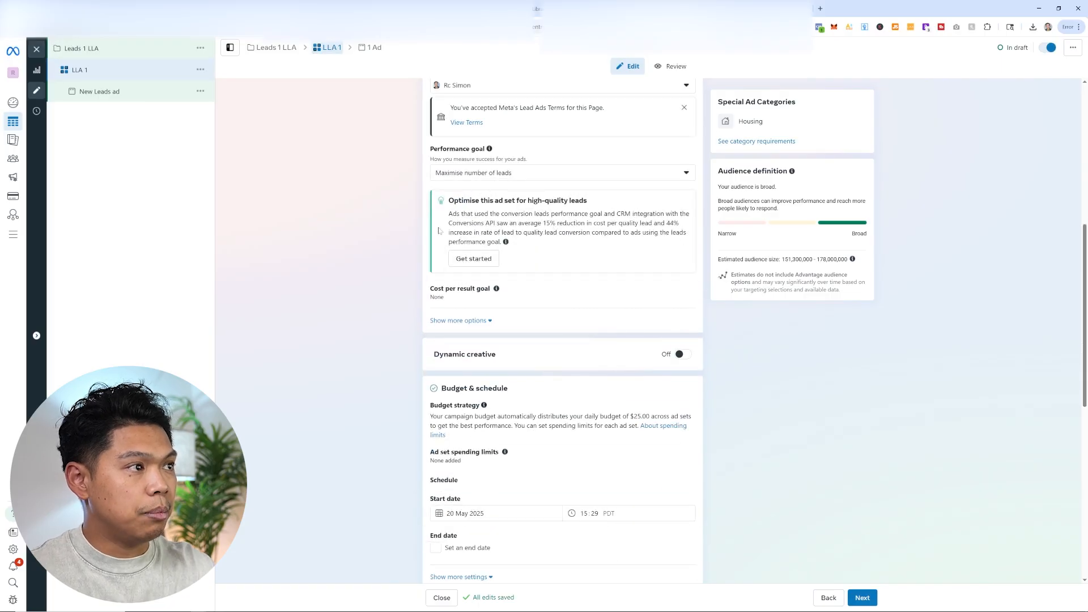
scroll(438, 230, "up", 2)
scroll(479, 368, "down", 4)
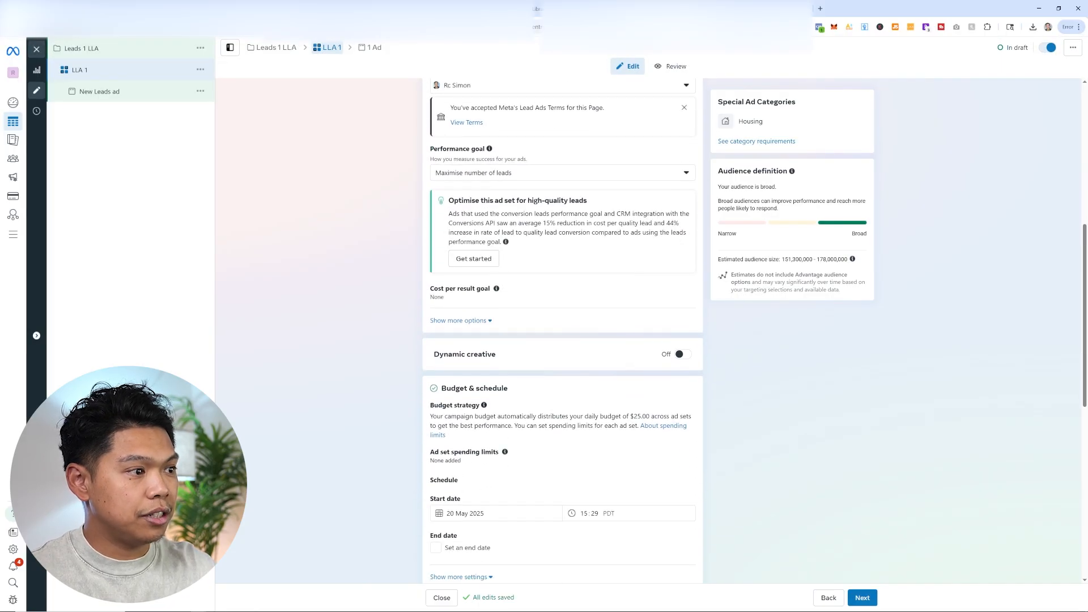
scroll(479, 370, "down", 1)
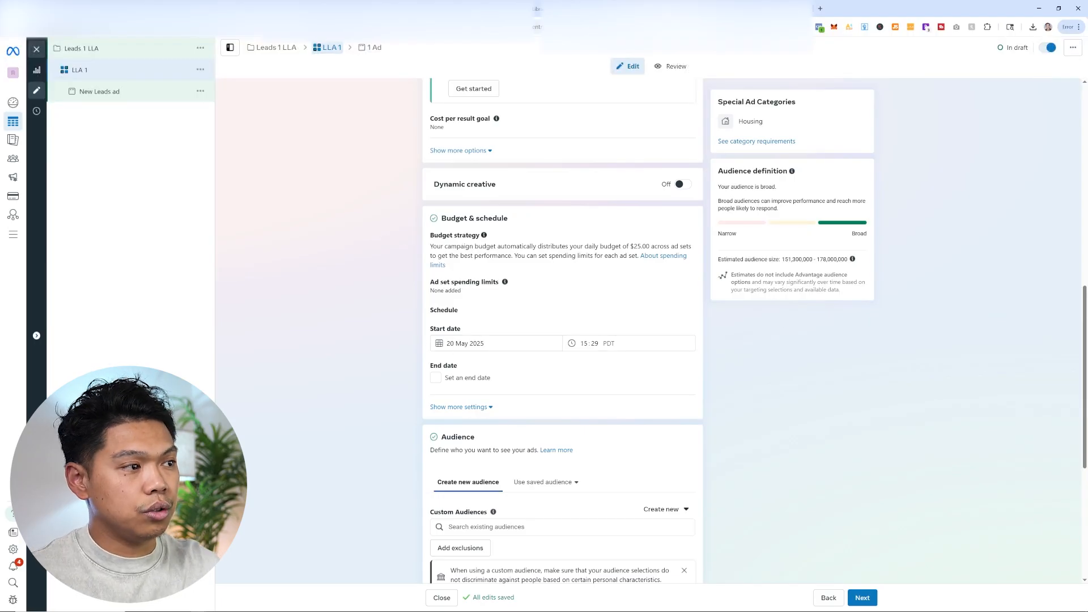
left_click(487, 343)
left_click(490, 437)
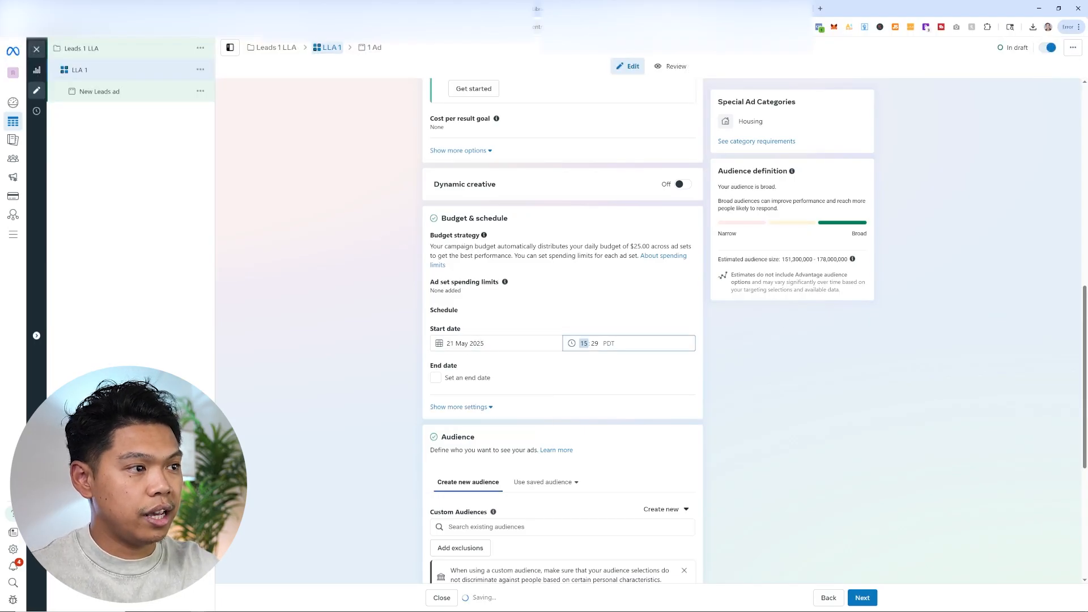
type("000")
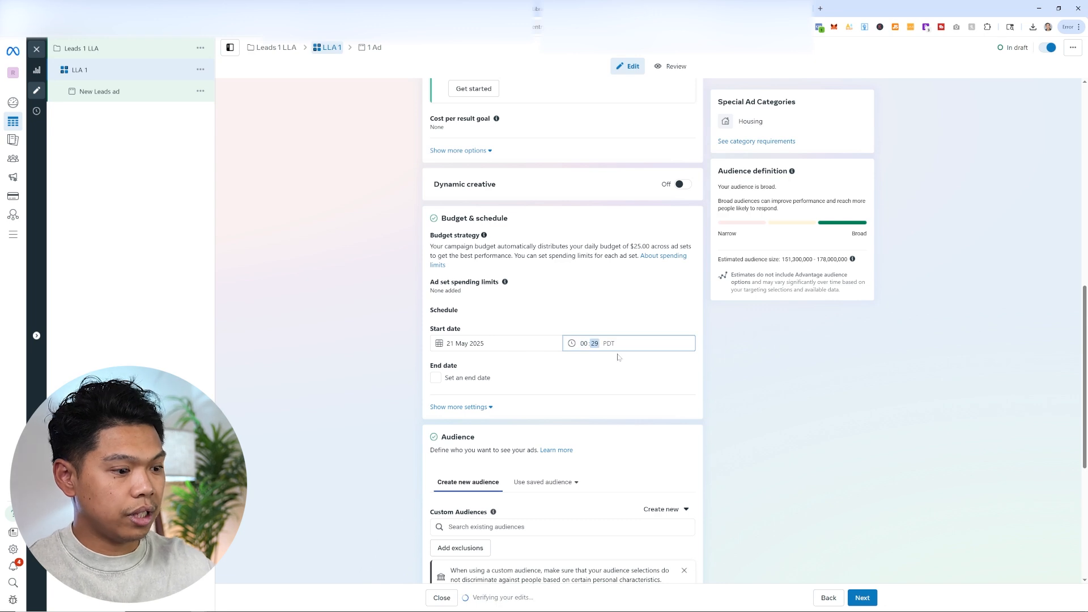
left_click(776, 394)
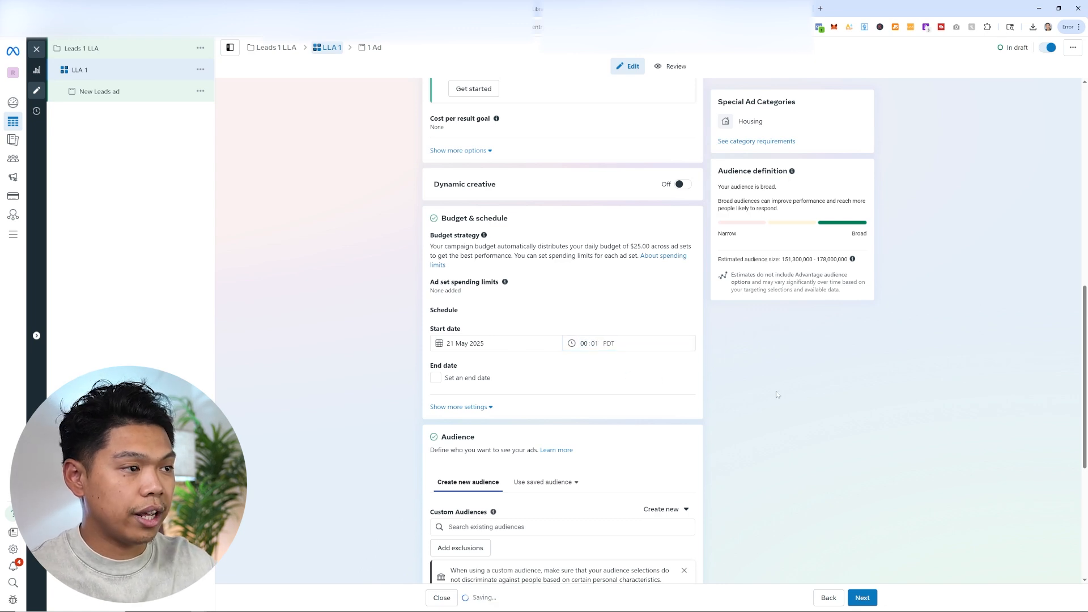
left_click(479, 406)
Step: Examine how to create a custom audience from a customer list, including the formatting guidelines and file upload options, and close the setup
scroll(384, 406, "down", 3)
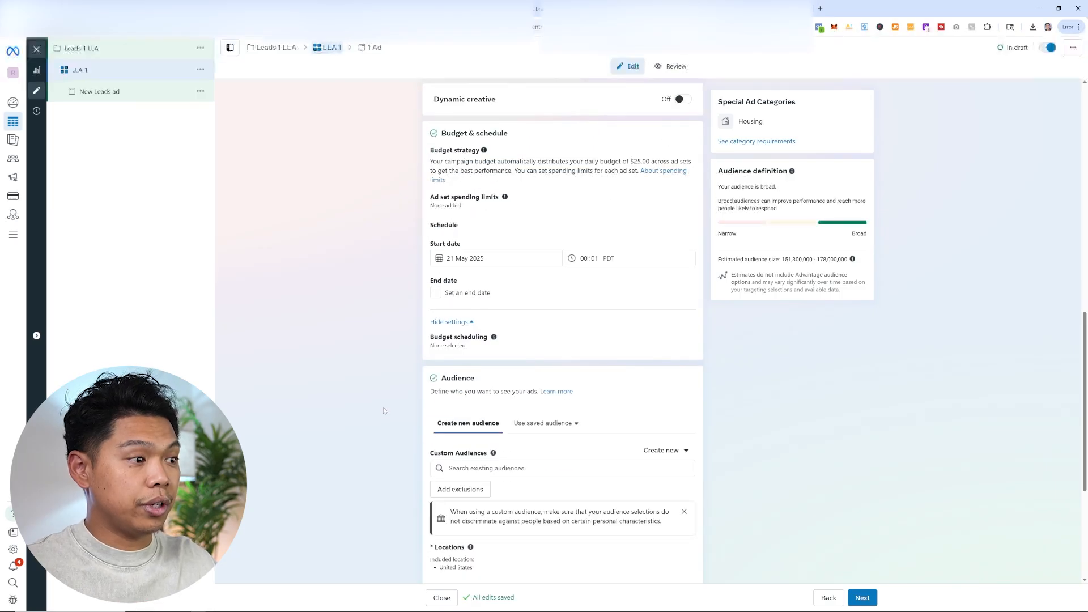
scroll(384, 410, "down", 1)
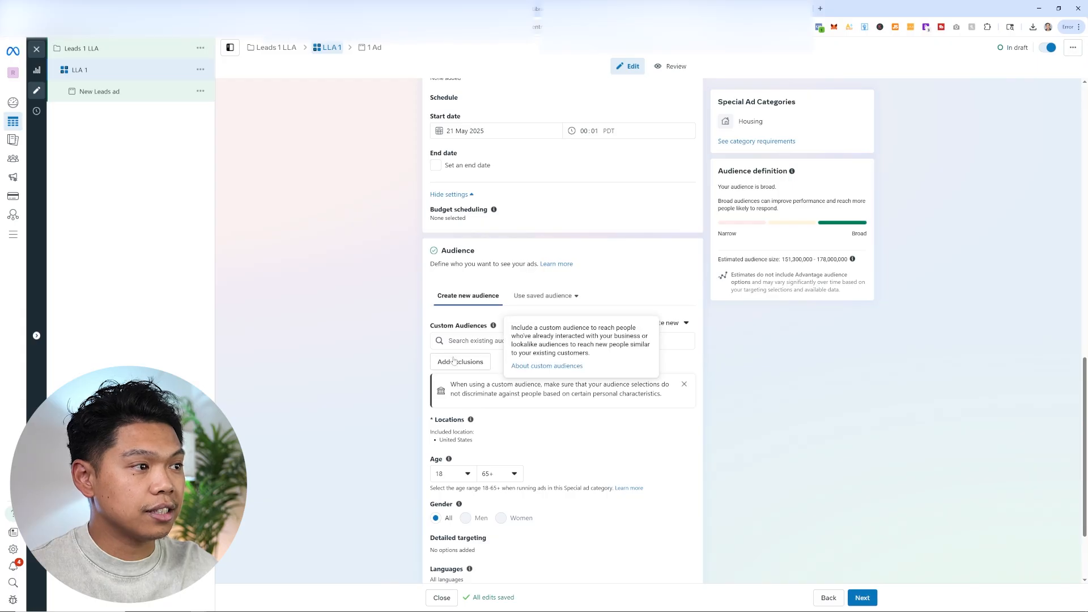
left_click(665, 322)
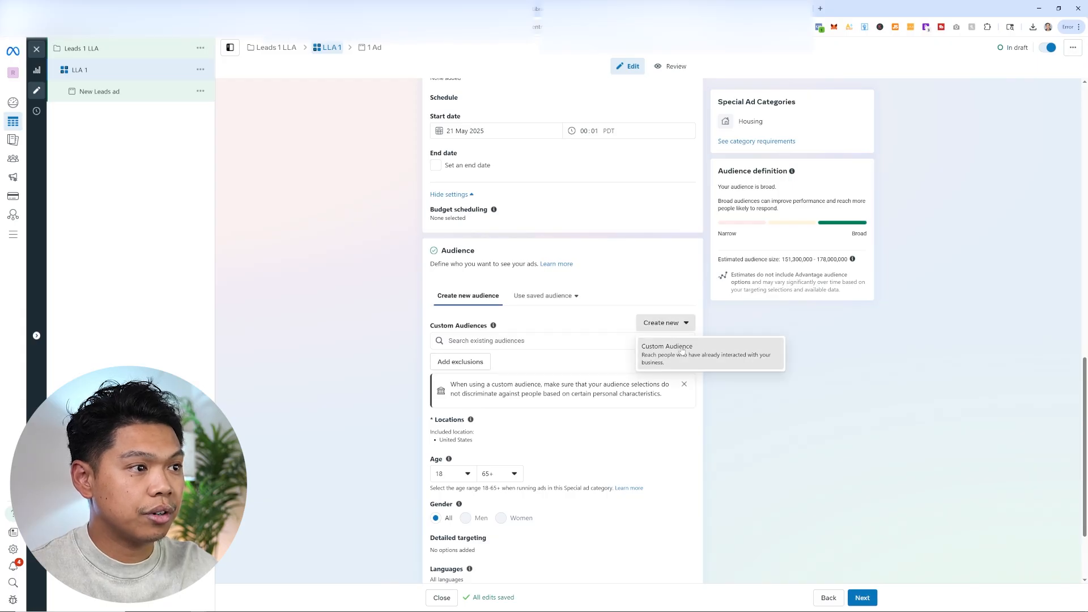
left_click(682, 350)
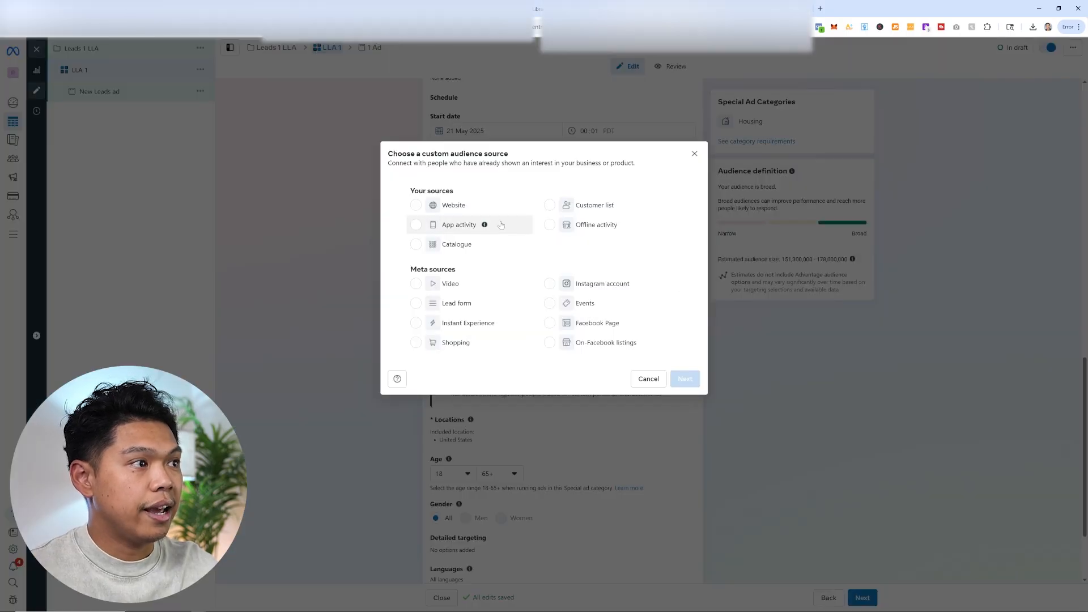
left_click(592, 206)
left_click(684, 379)
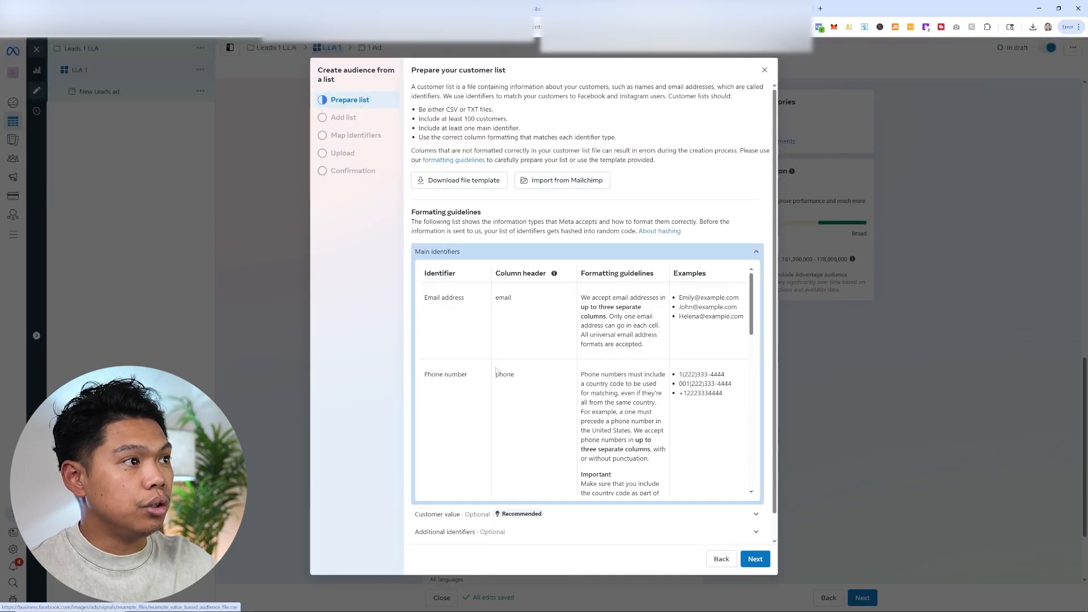
scroll(709, 340, "down", 3)
scroll(737, 318, "up", 3)
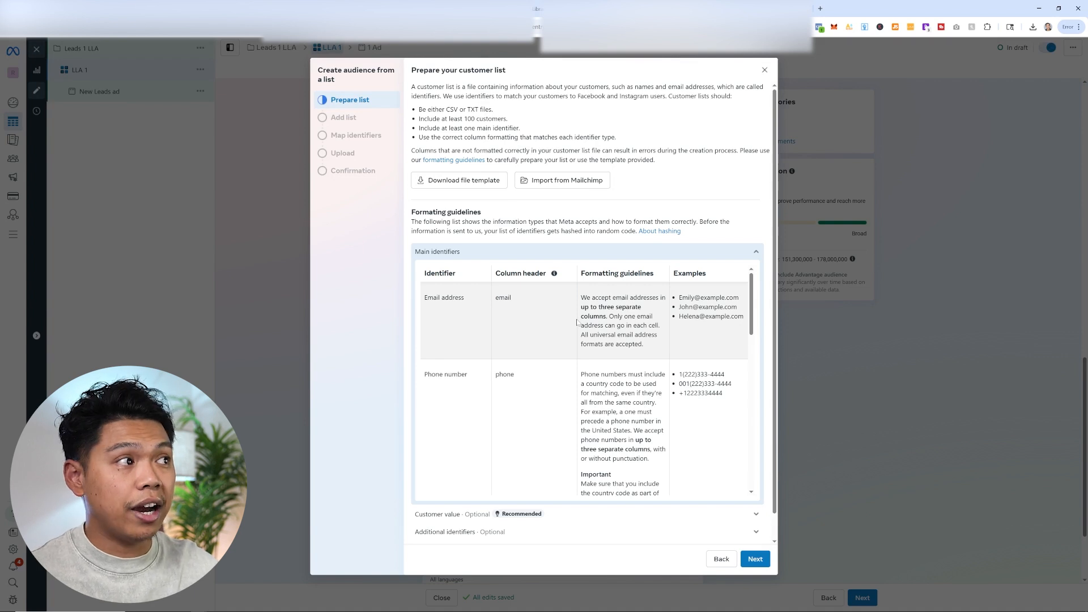
left_click(755, 558)
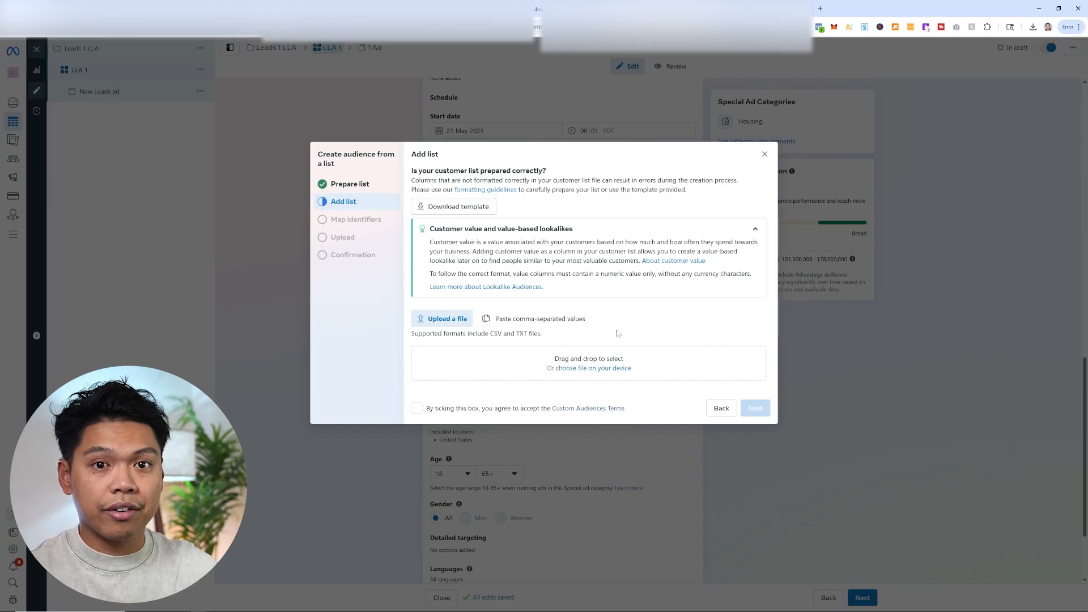
left_click(765, 154)
Step: Look through the audience's minimum and maximum age options
scroll(612, 411, "down", 2)
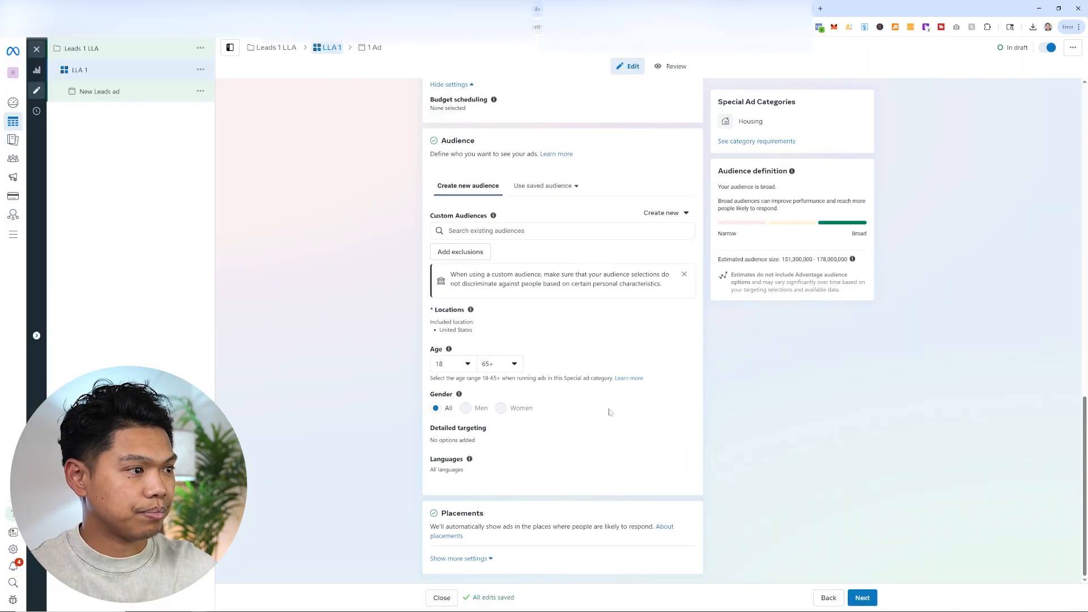
left_click(448, 364)
scroll(467, 425, "down", 3)
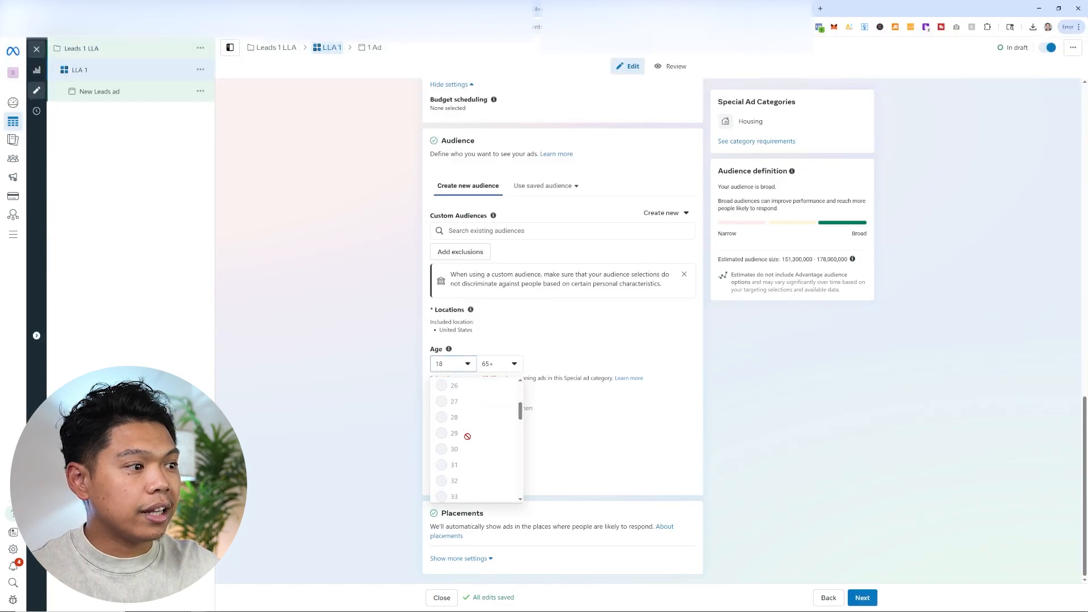
scroll(445, 423, "up", 3)
left_click(512, 364)
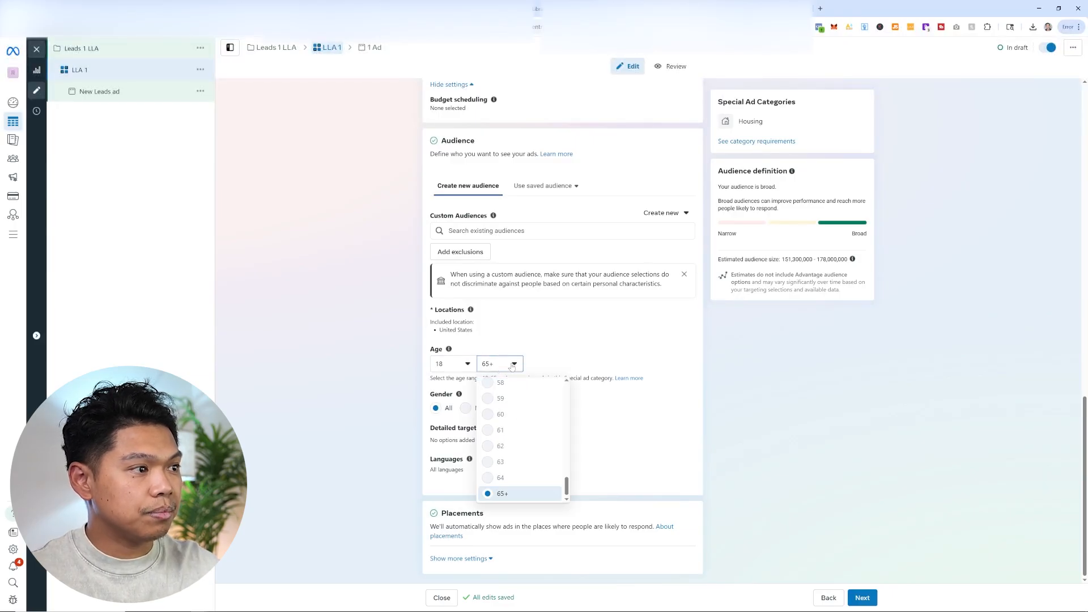
left_click(603, 376)
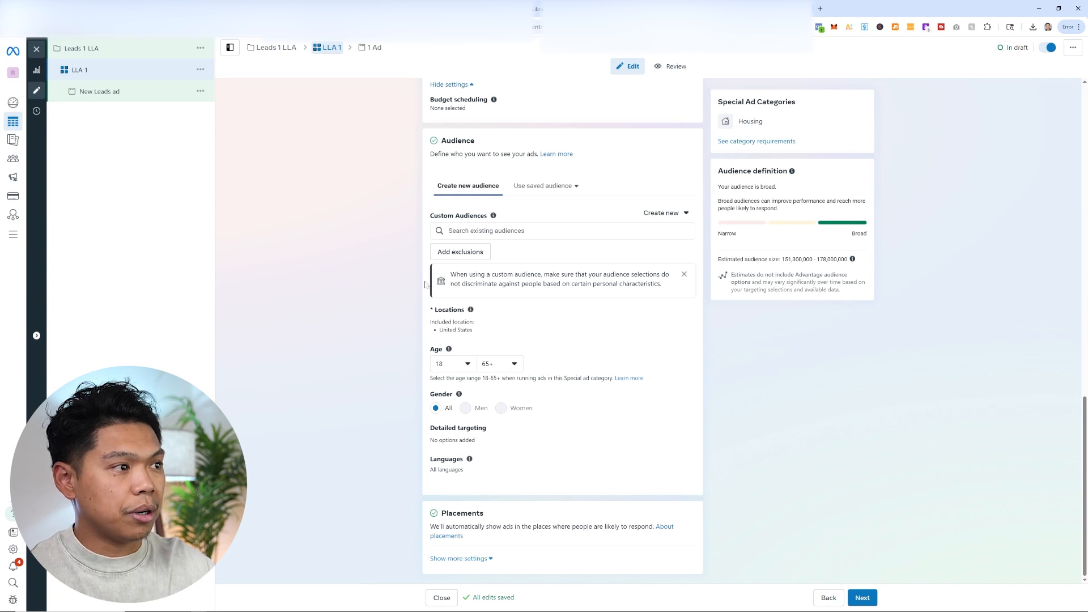
Step: Open the audience's locations for editing and show the location search with its map
mouse_move(573, 315)
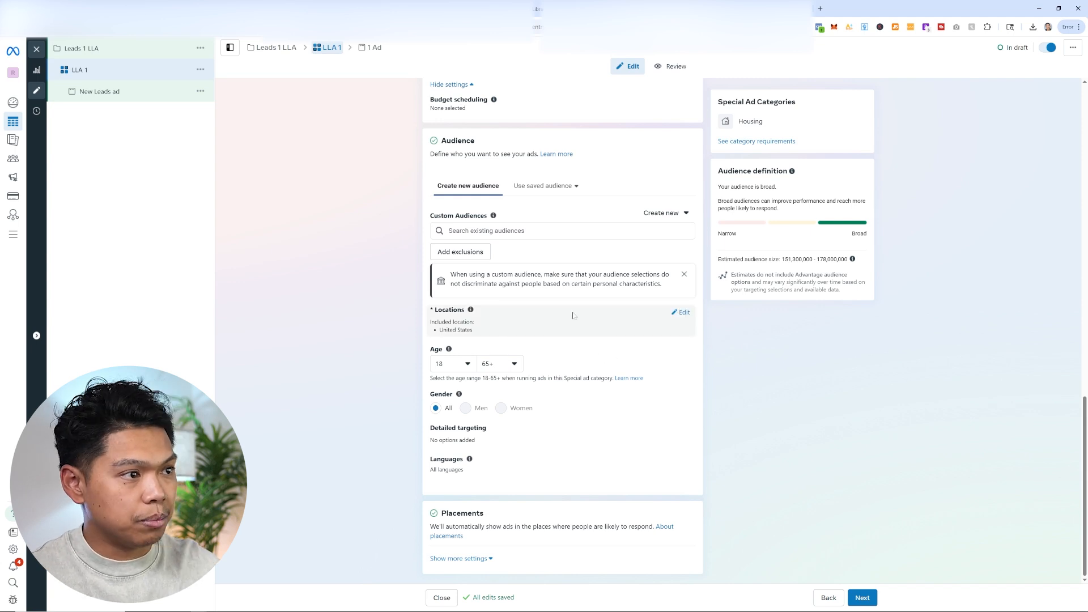
left_click(684, 312)
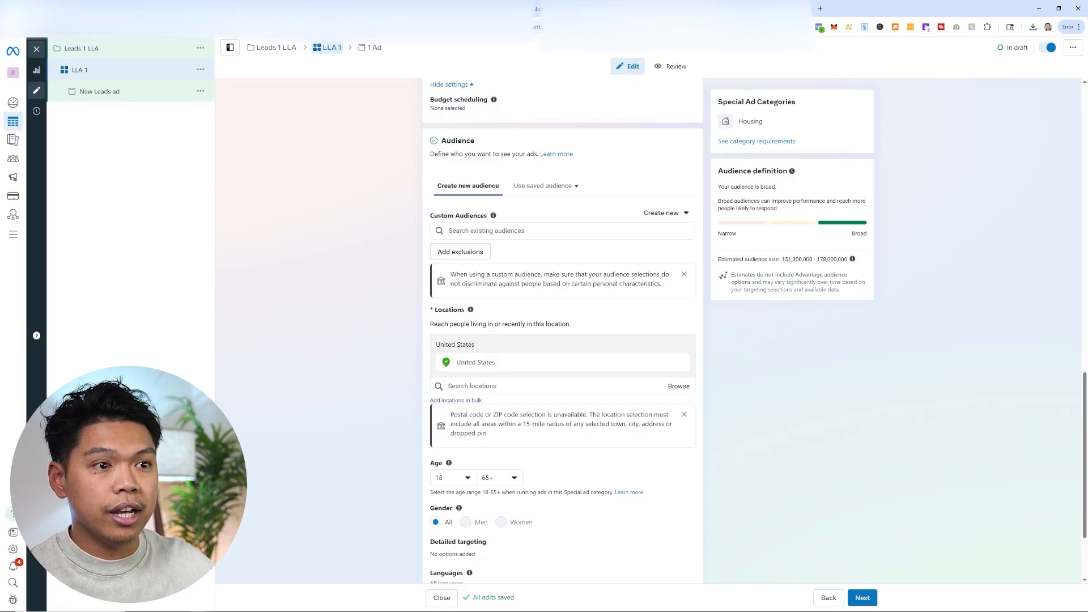
left_click(632, 386)
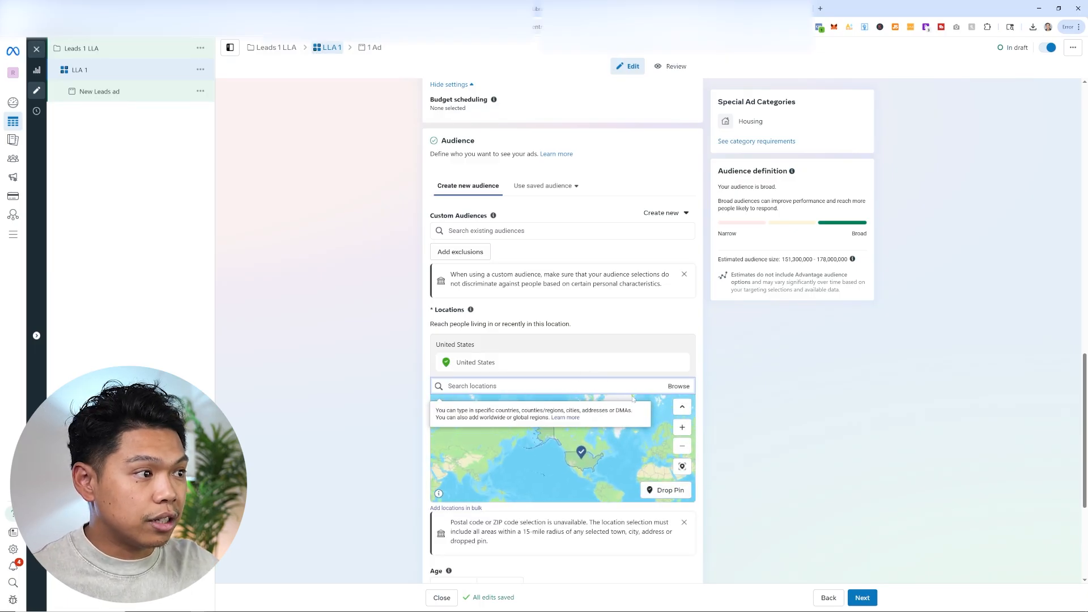
left_click(570, 413)
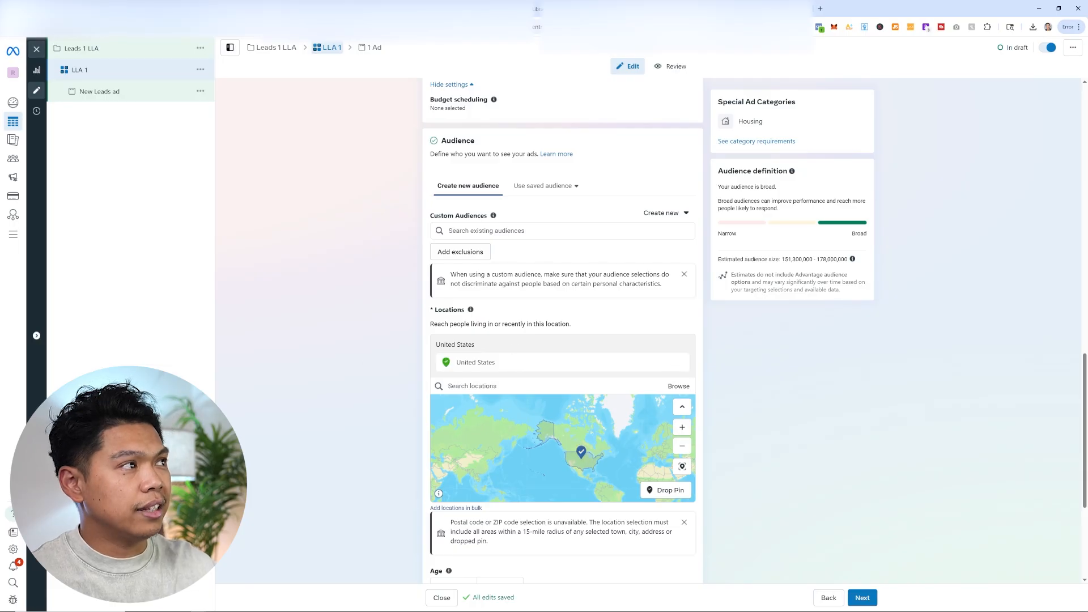
Step: Check the zip code, area and LLA targeting notes in the House Cleaning Offer LLA document and return to Meta Ads Manager
key("ctrl+Tab")
key("shift+Up")
key("shift+Up")
left_click(377, 338)
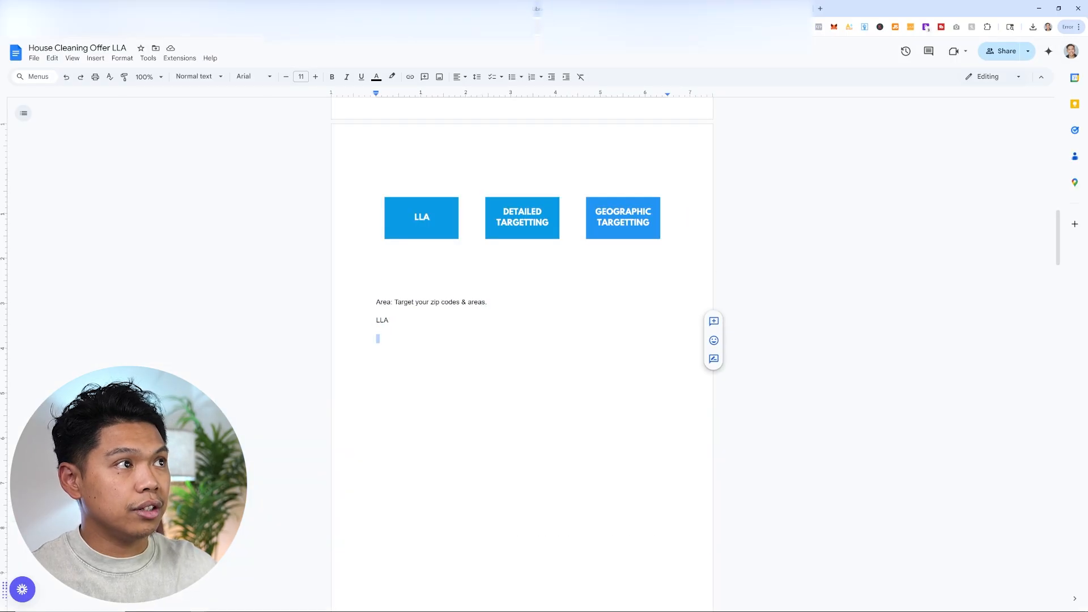
key("ctrl+shift+Tab")
Step: Show the additional placement settings and open the platform selection for review
scroll(786, 410, "down", 4)
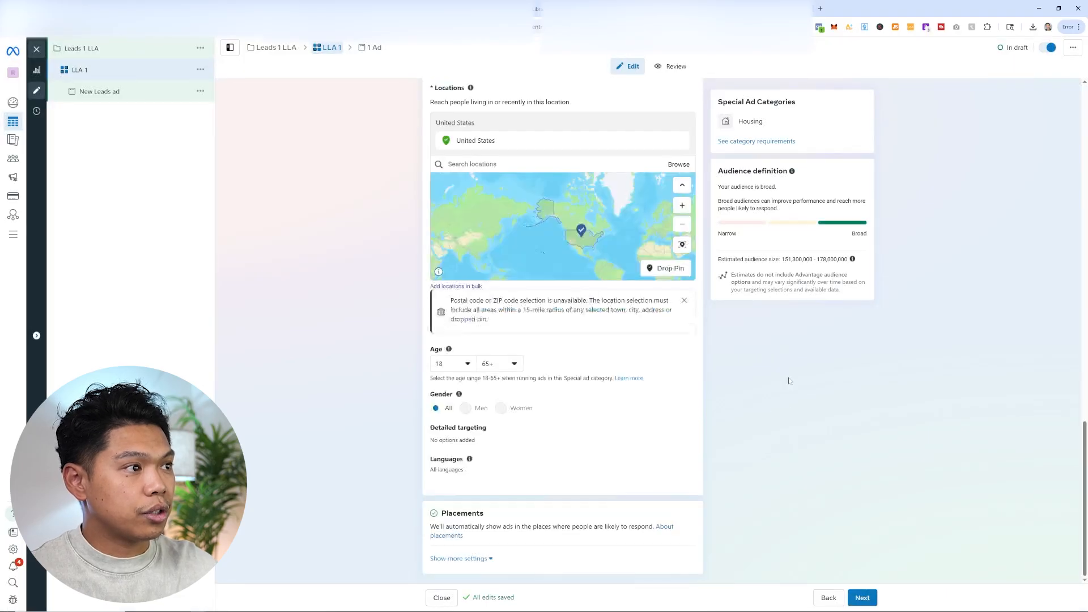
left_click(460, 558)
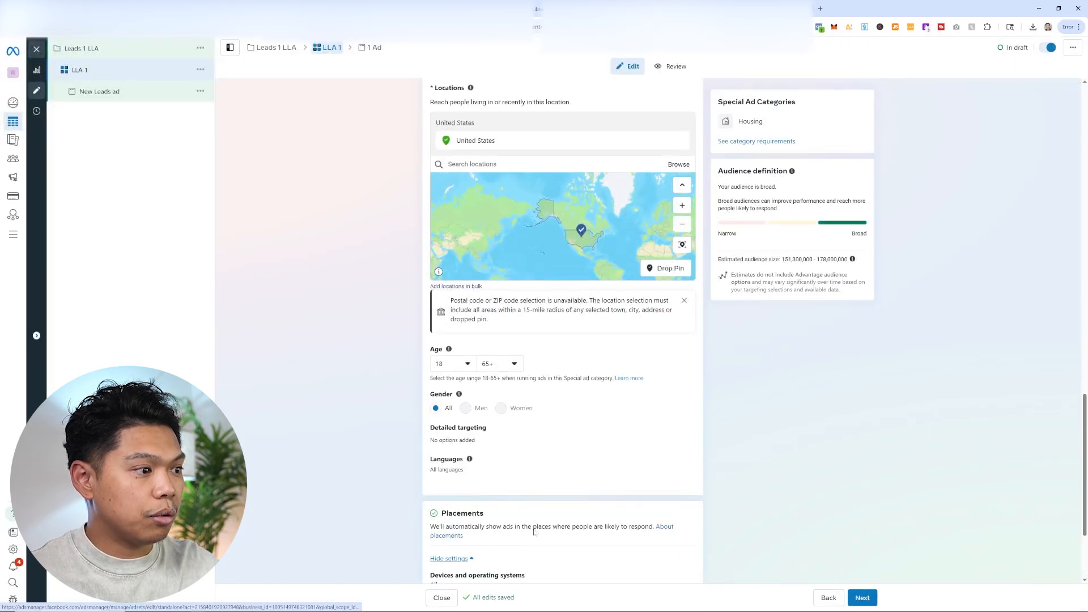
scroll(538, 521, "down", 3)
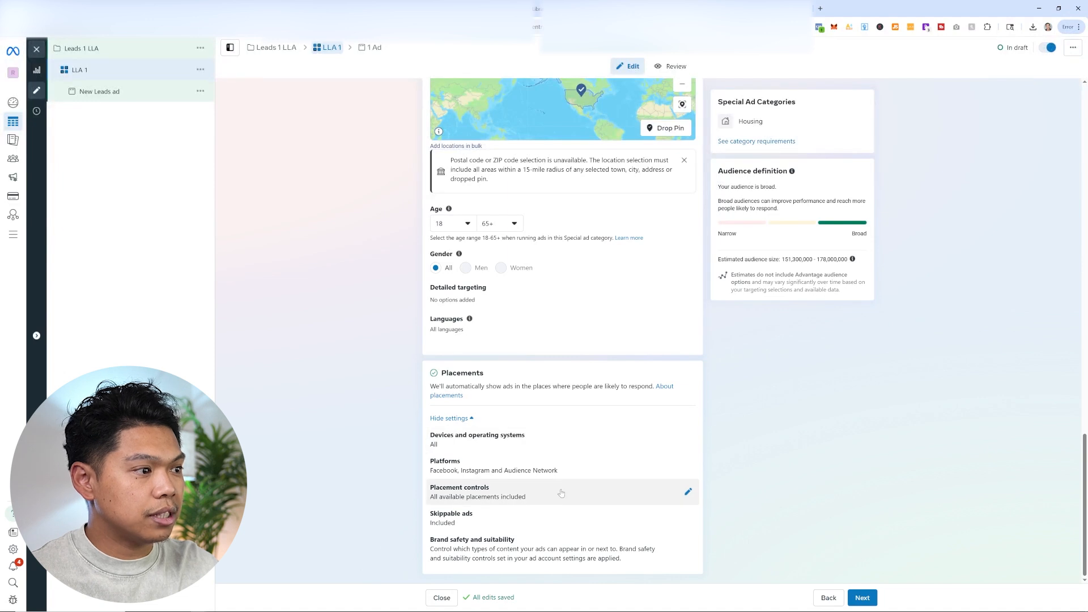
left_click(689, 467)
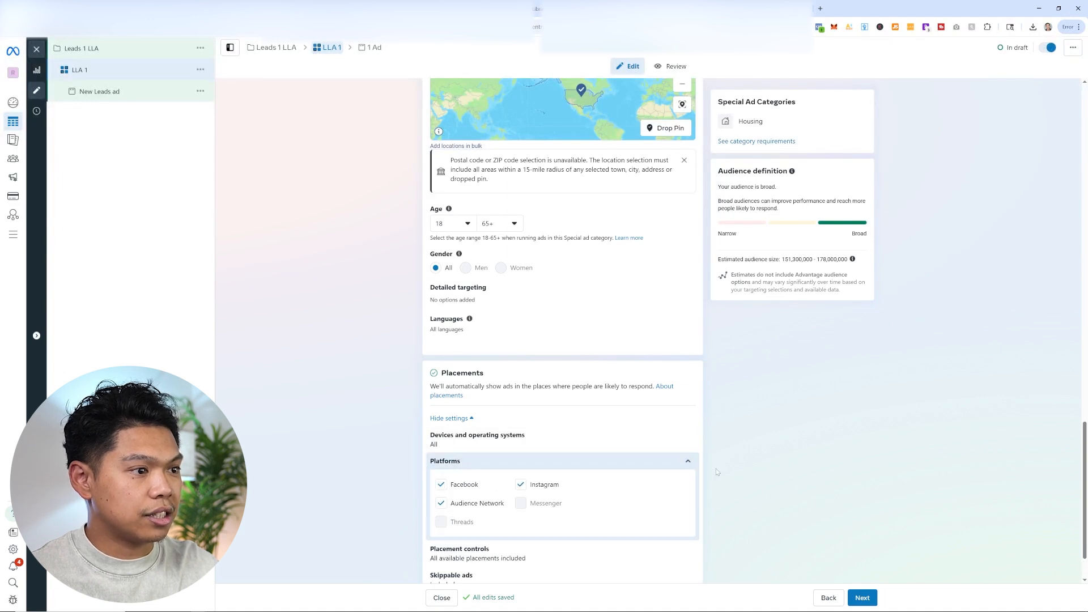
scroll(699, 464, "down", 2)
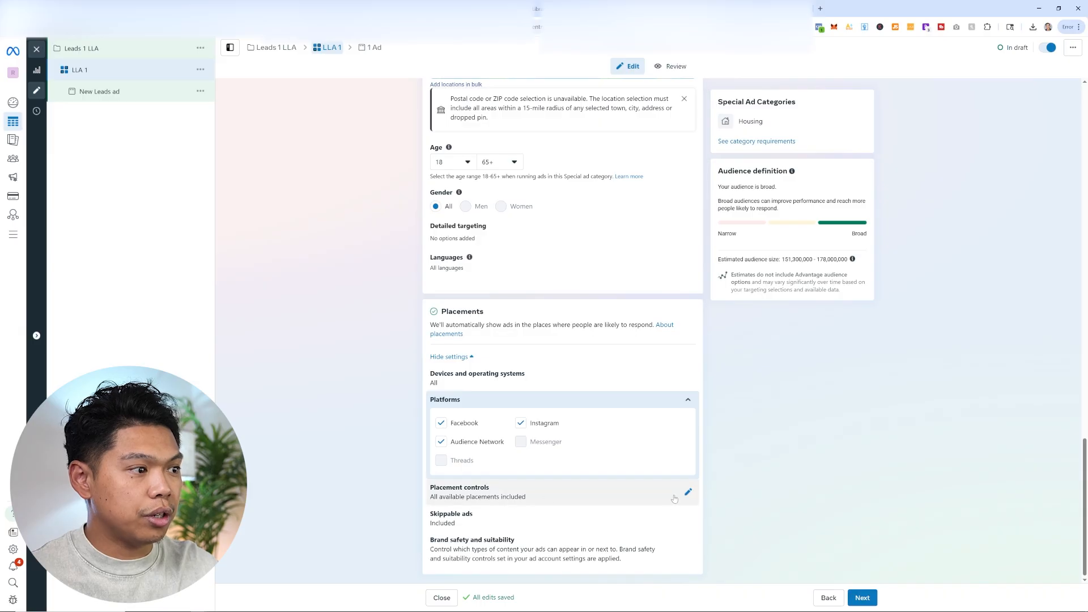
Step: Open the placement controls and expand every placement category, from Feeds to Apps and sites, to show the individual placements
left_click(689, 493)
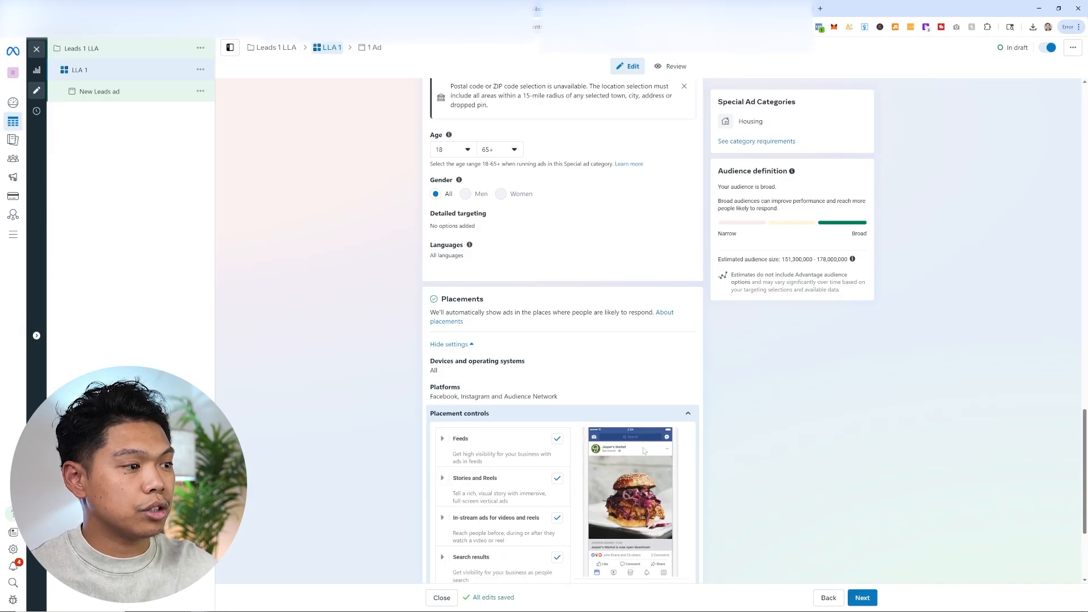
scroll(563, 458, "down", 3)
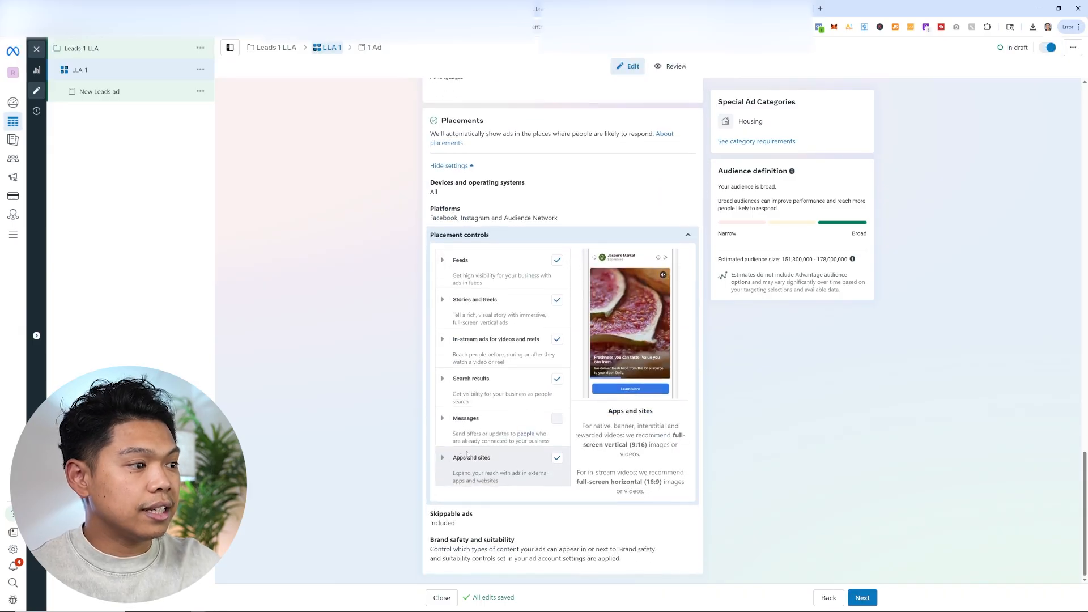
left_click(443, 457)
left_click(443, 418)
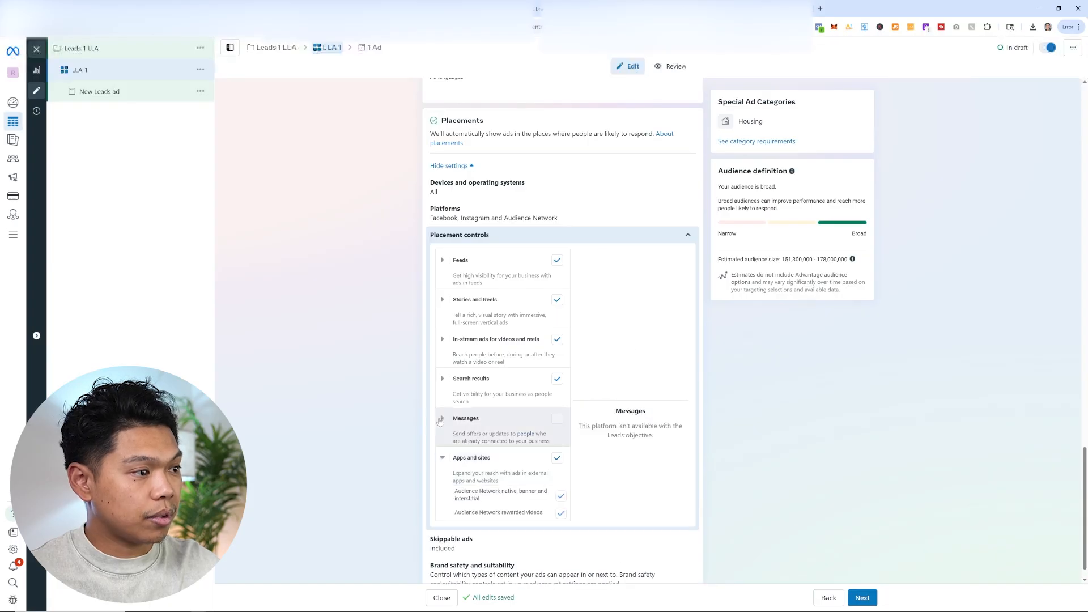
left_click(443, 378)
left_click(442, 339)
left_click(443, 299)
left_click(443, 259)
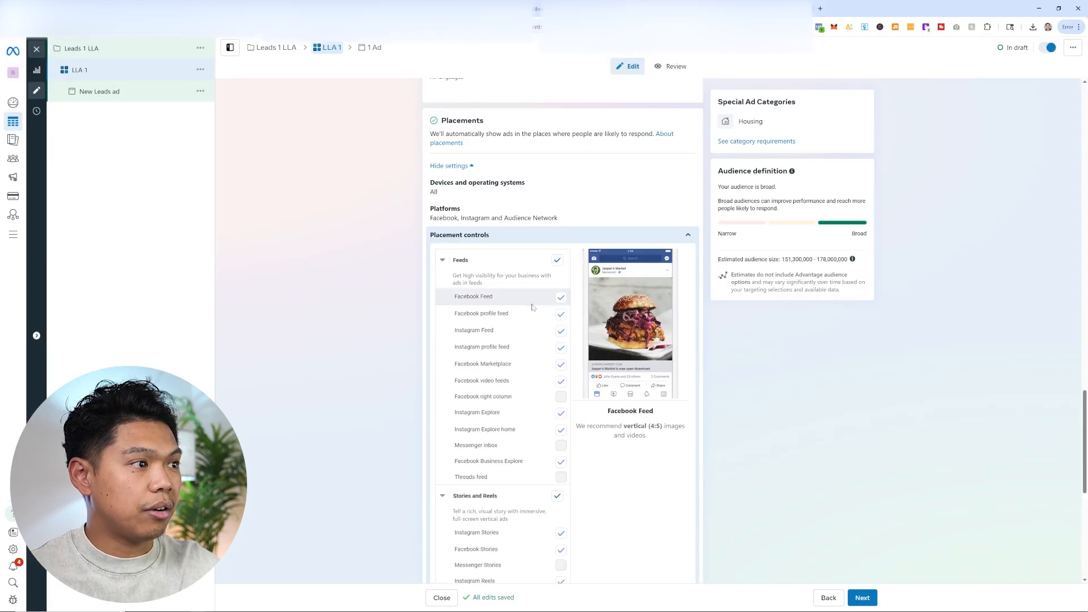
Step: Exclude Ads on Facebook Reels and Facebook in-stream videos from the ad set's placements
scroll(510, 317, "down", 1)
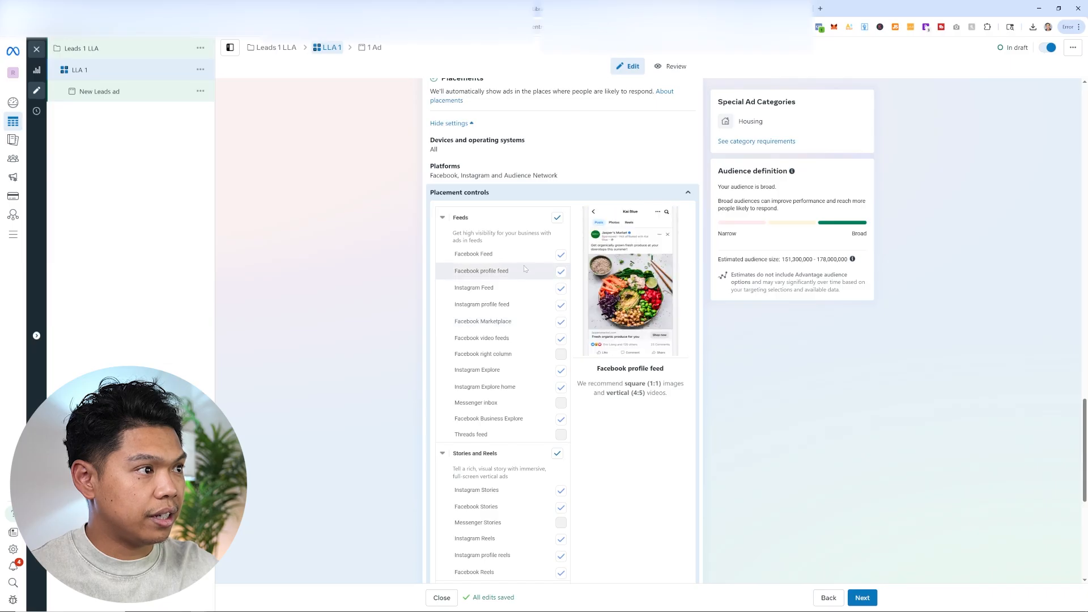
scroll(535, 439, "down", 2)
scroll(532, 470, "down", 2)
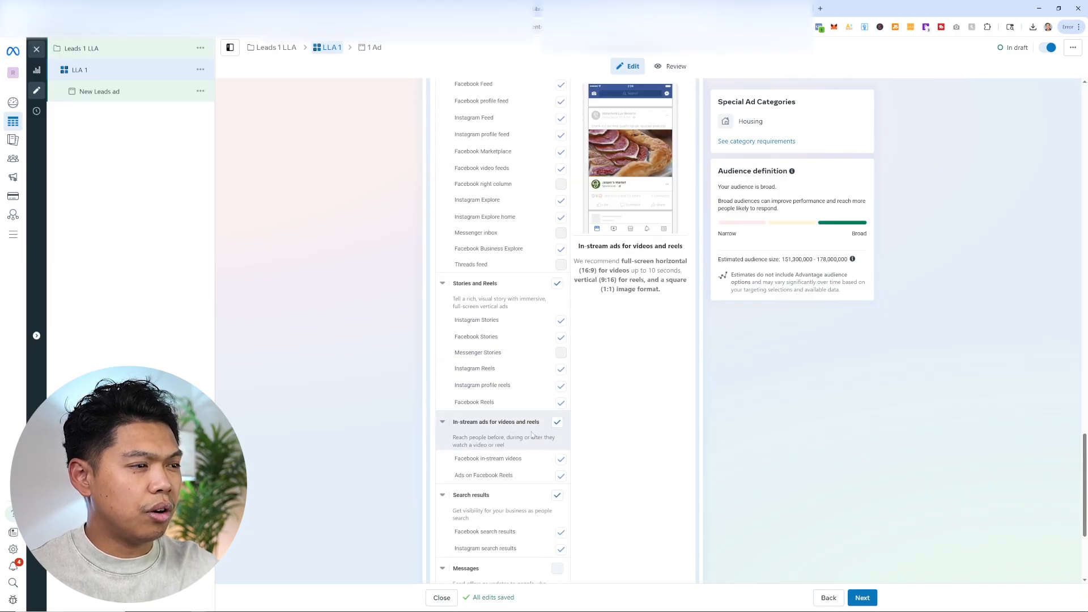
left_click(561, 476)
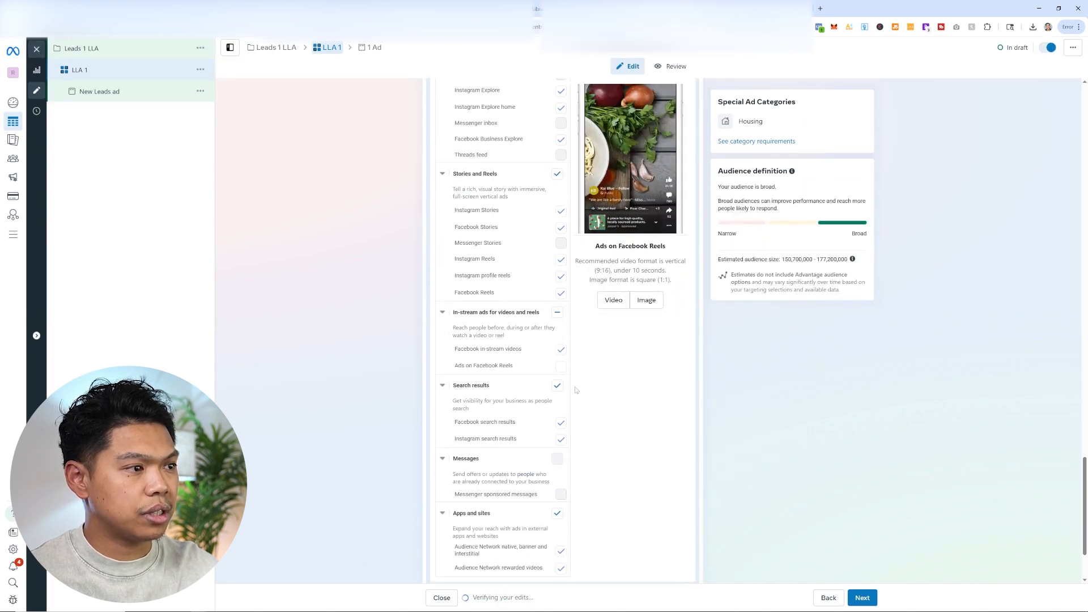
left_click(561, 353)
scroll(606, 428, "down", 2)
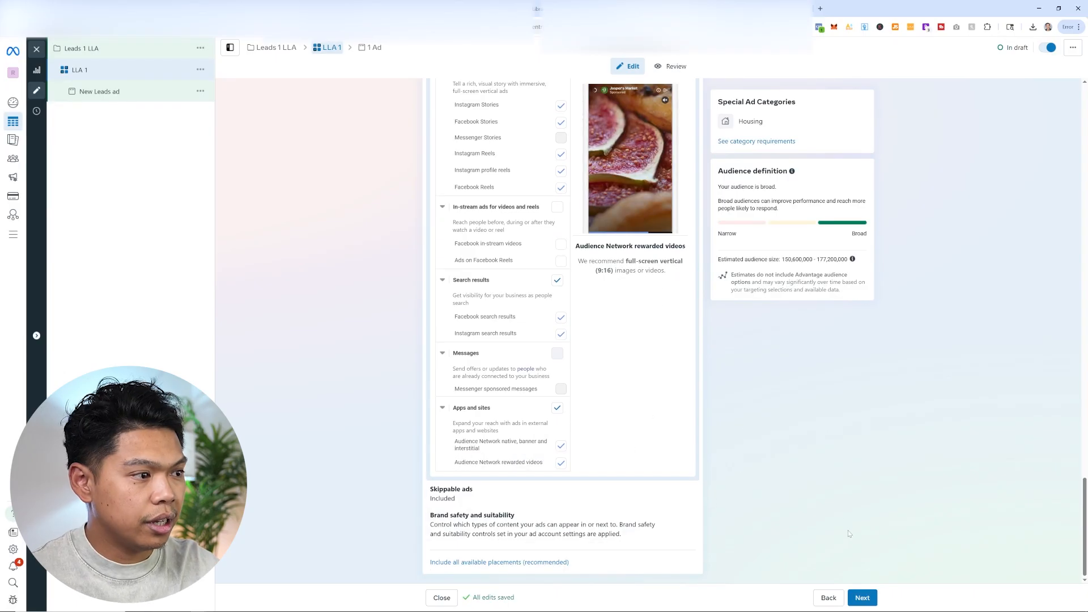
Step: Continue to the ad level and rename the new leads ad as LLA1
left_click(863, 597)
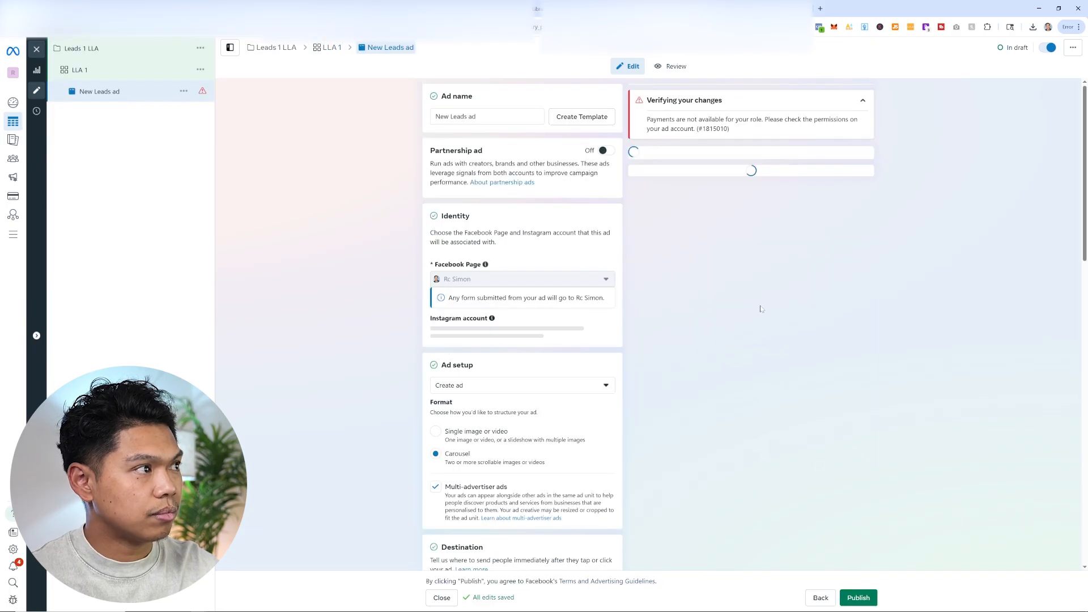
triple_click(456, 117)
type("LLA1")
left_click(385, 193)
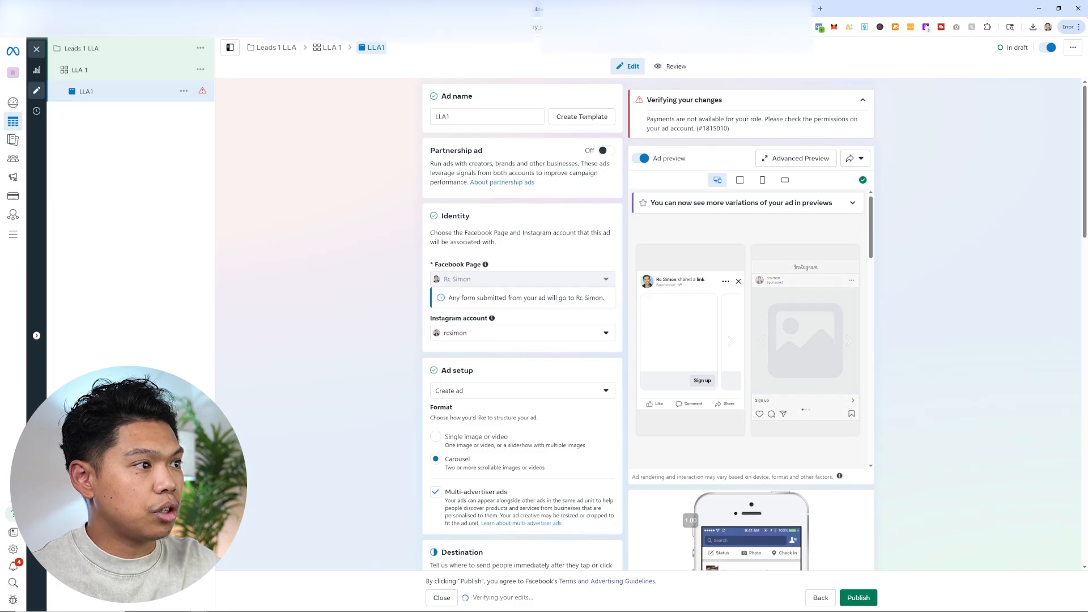
Step: Review the ad's Instagram account setting and set the ad format to Single image or video
left_click_drag(488, 318, 432, 320)
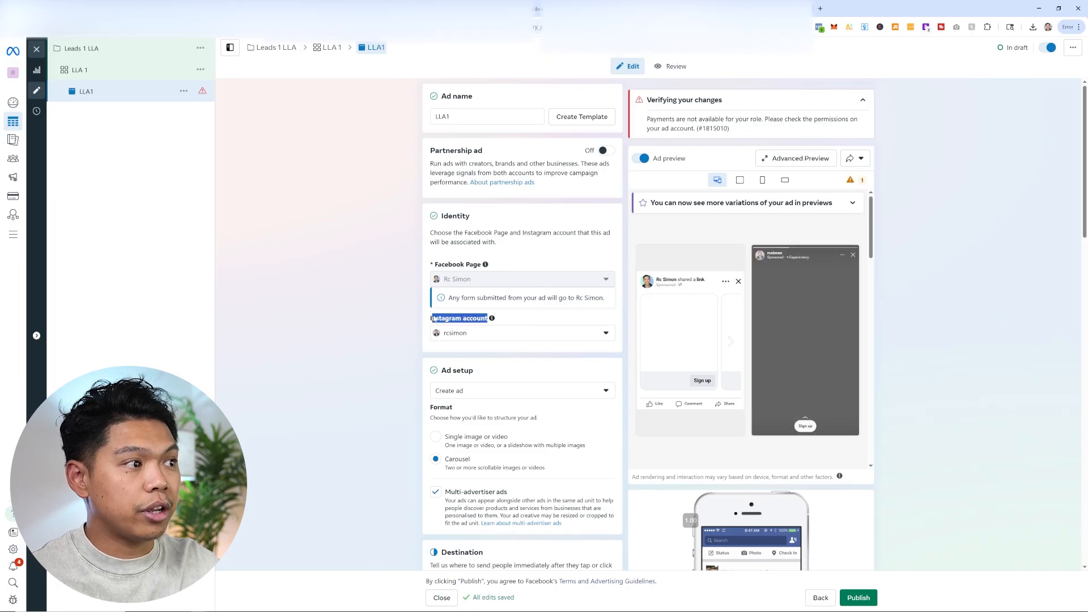
left_click(377, 258)
scroll(488, 374, "down", 2)
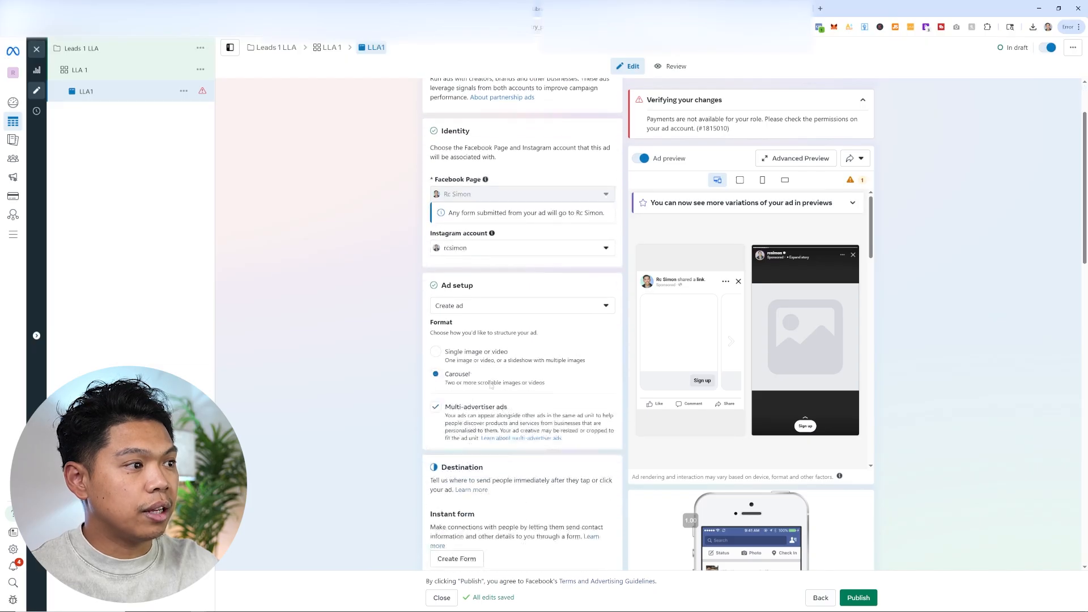
left_click(439, 352)
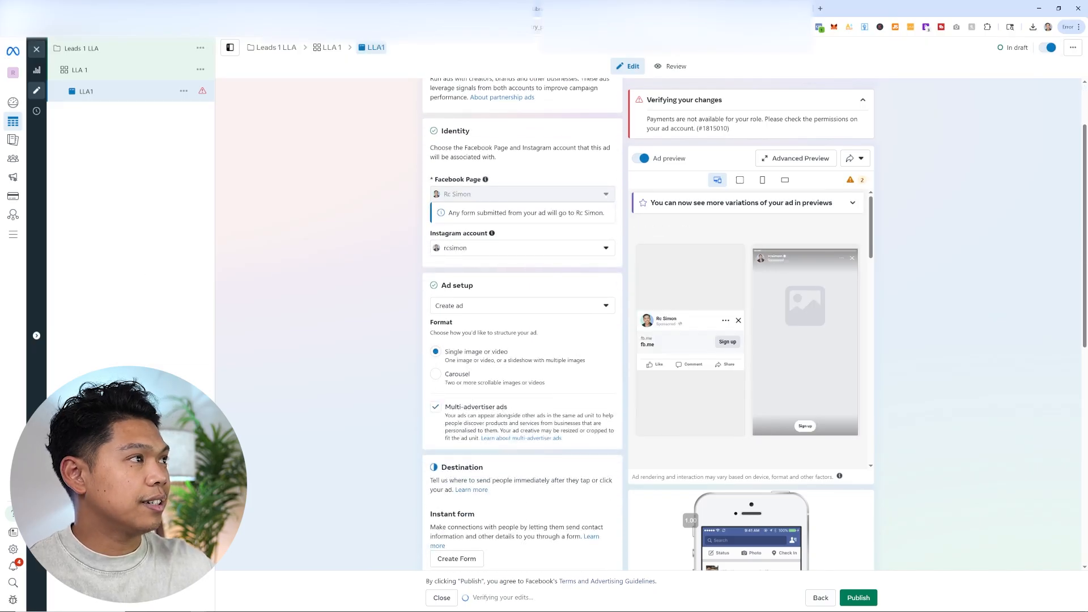
Step: Read the ChatGPT prompt for generating an ad creative image and the sample image in the House Cleaning Offer LLA document
left_click(340, 9)
scroll(440, 297, "down", 20)
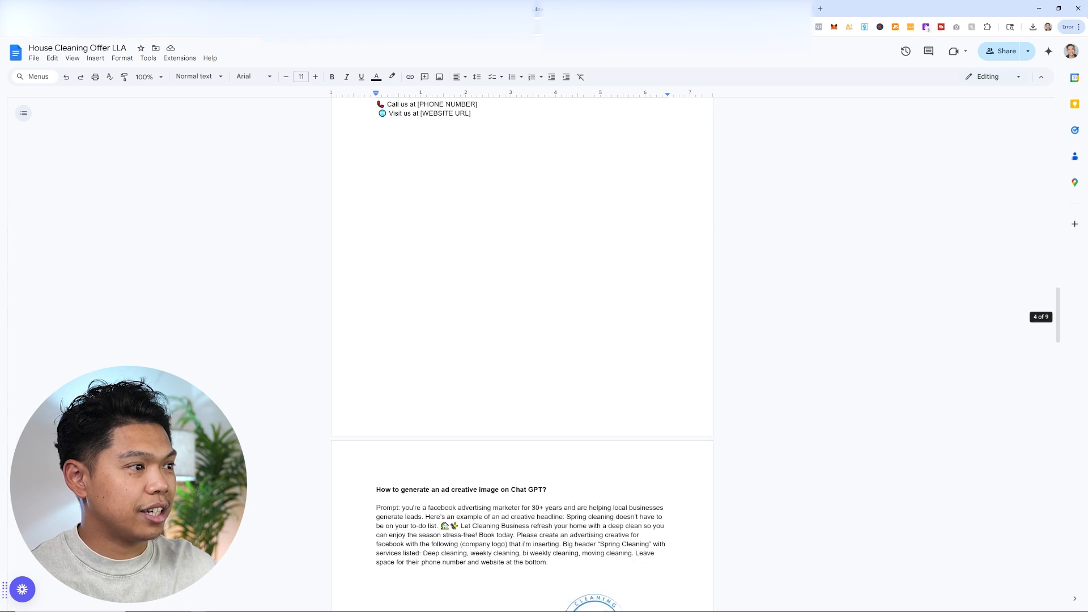
scroll(440, 298, "up", 4)
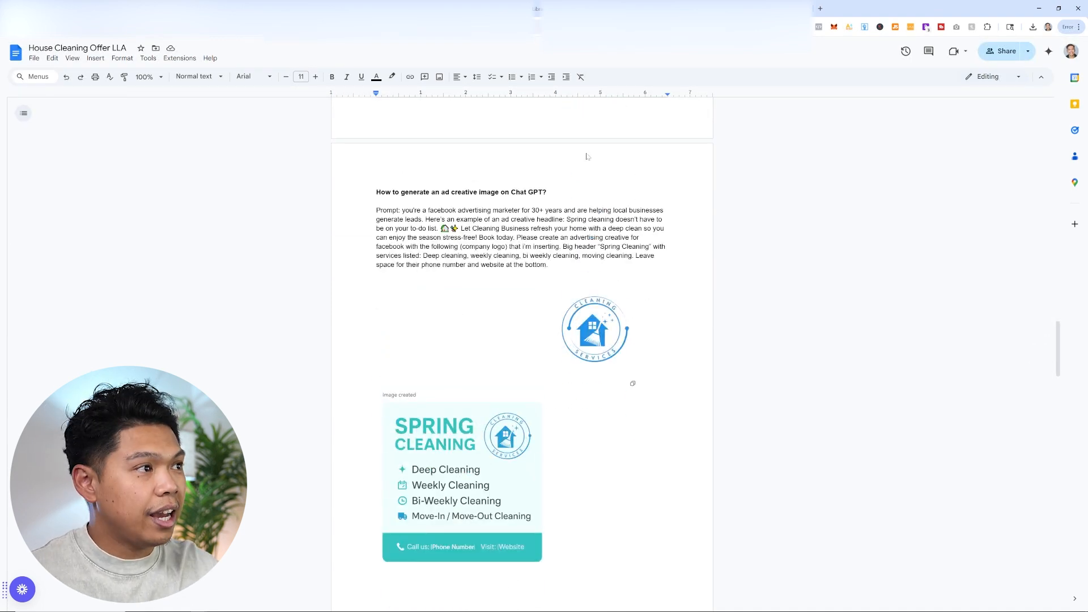
left_click_drag(547, 193, 376, 192)
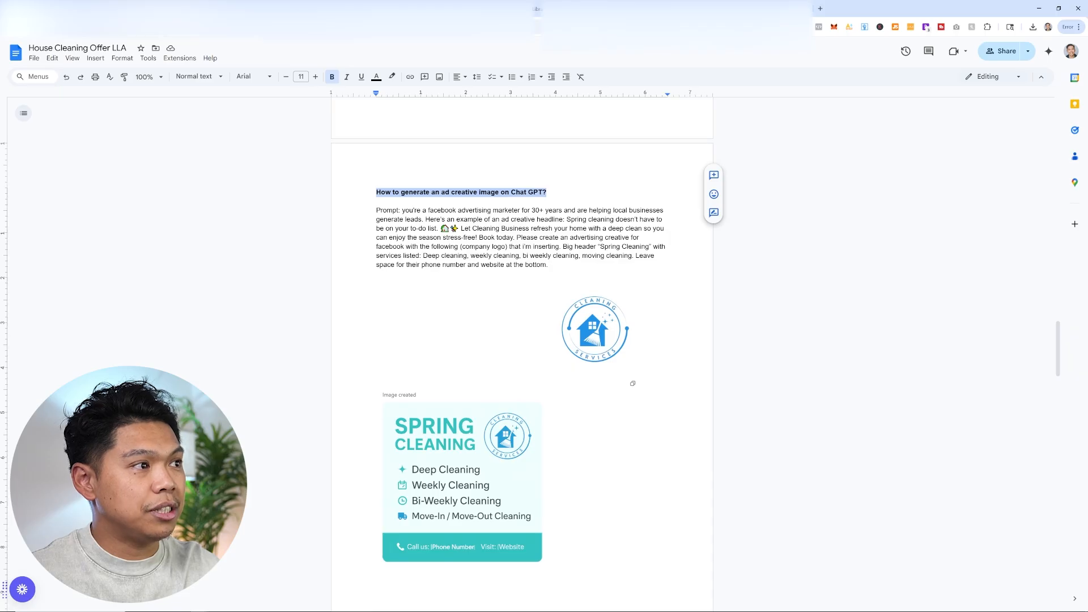
left_click_drag(549, 266, 376, 202)
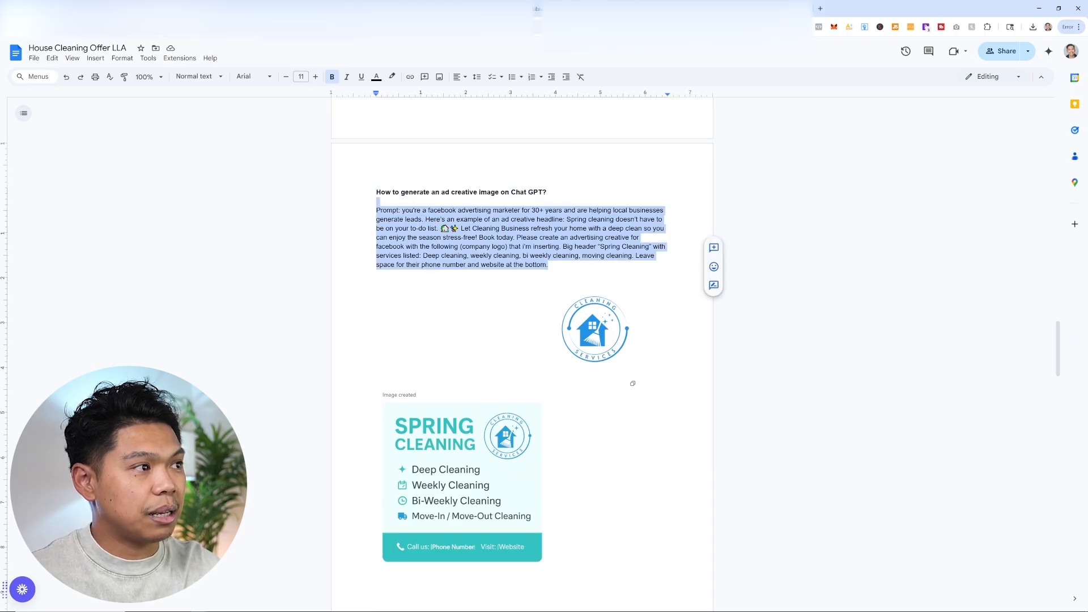
left_click(534, 265)
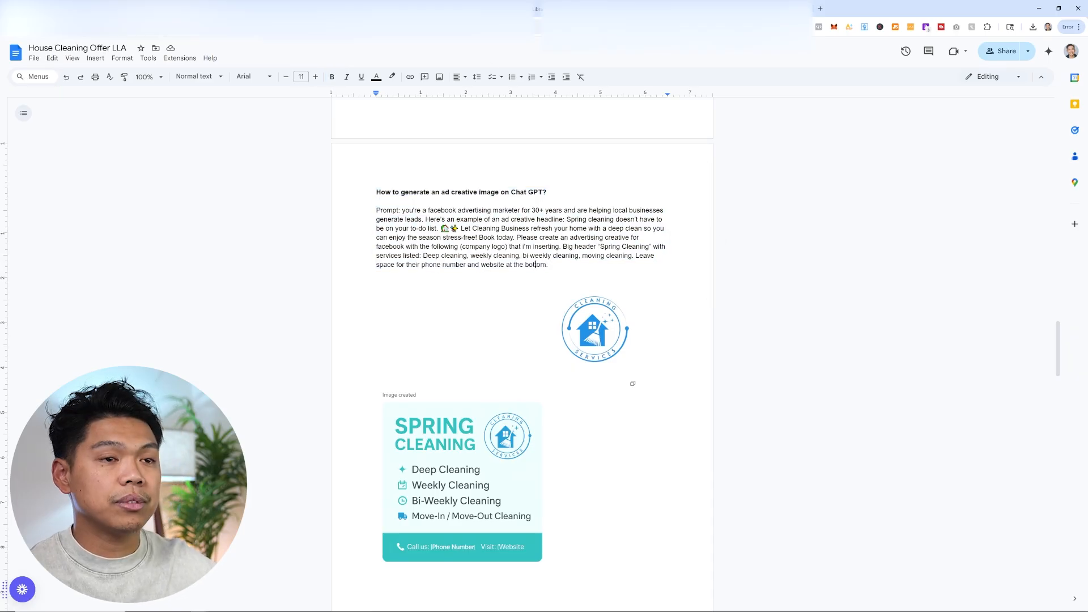
left_click_drag(552, 273, 551, 266)
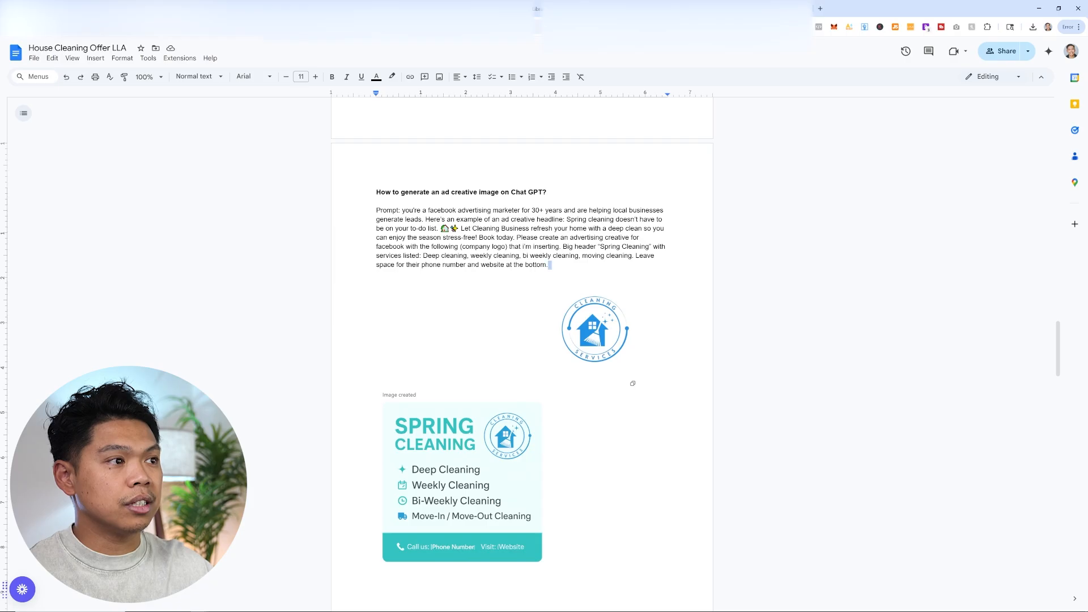
left_click(551, 274)
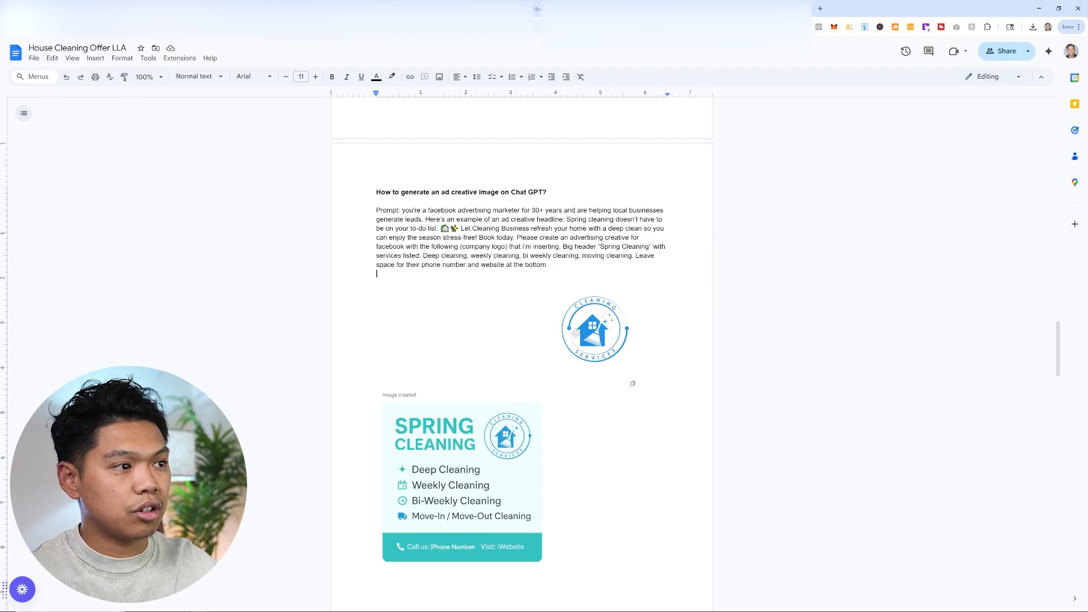
scroll(632, 374, "down", 3)
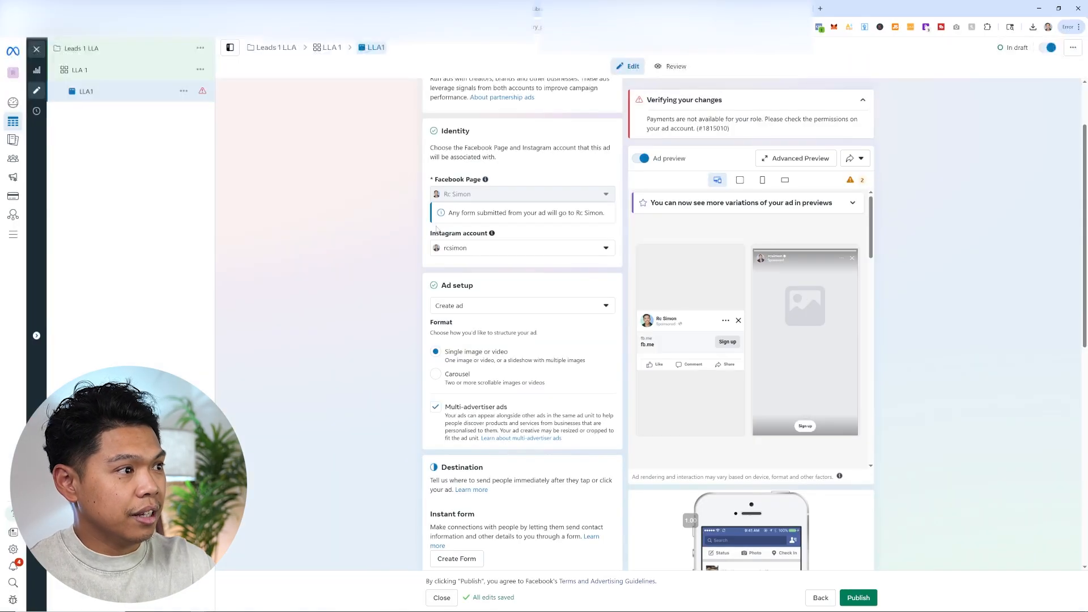
Step: Return to the LLA1 ad in Meta Ads Manager and start setting up its creative as an image ad
scroll(547, 288, "down", 2)
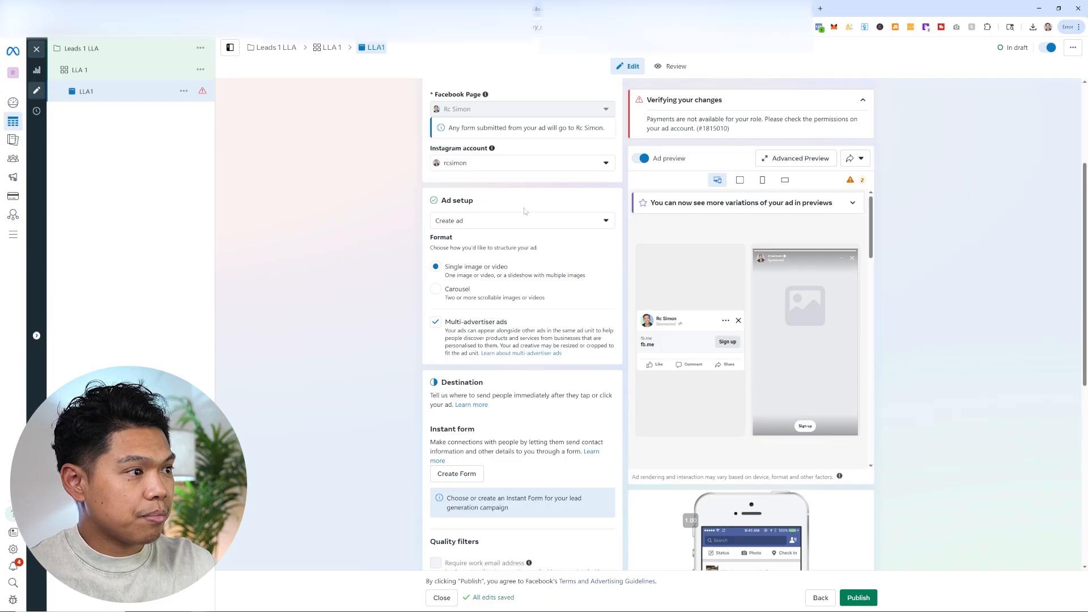
scroll(540, 310, "down", 5)
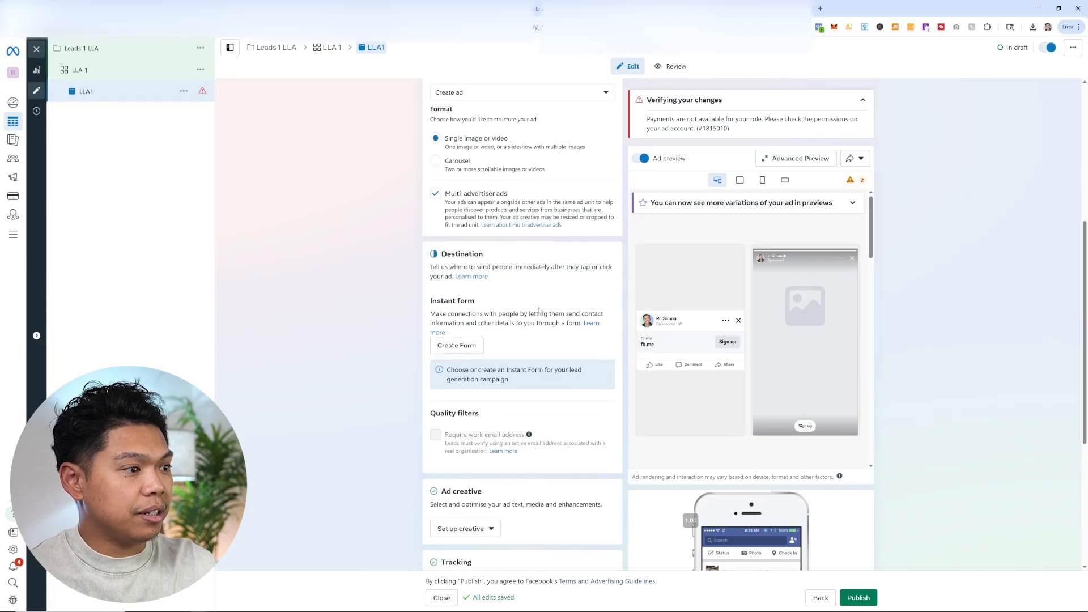
scroll(538, 311, "down", 2)
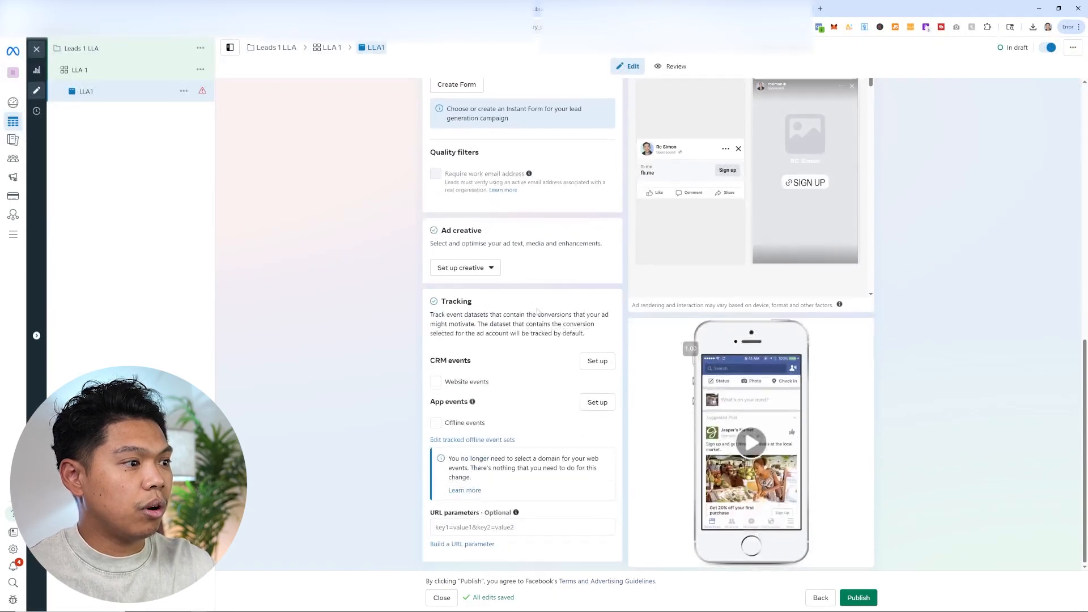
scroll(521, 306, "up", 7)
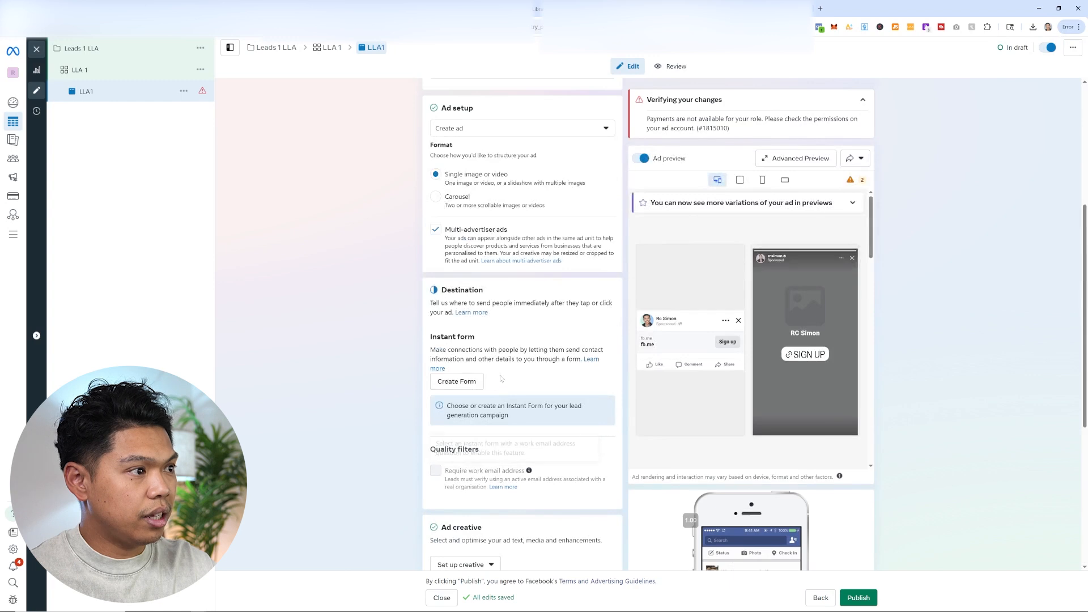
scroll(499, 471, "down", 4)
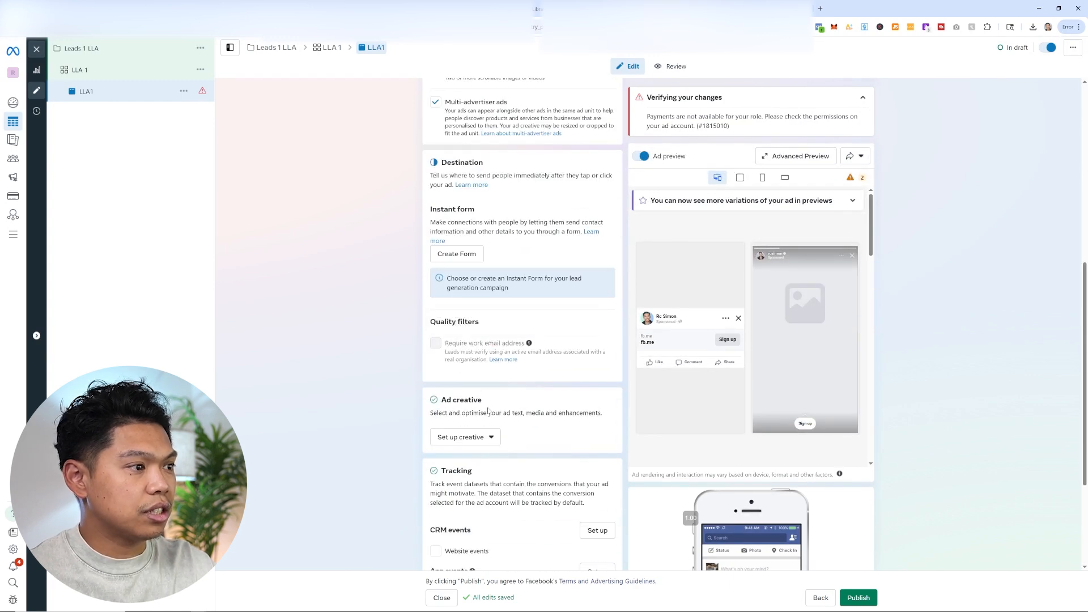
left_click(480, 438)
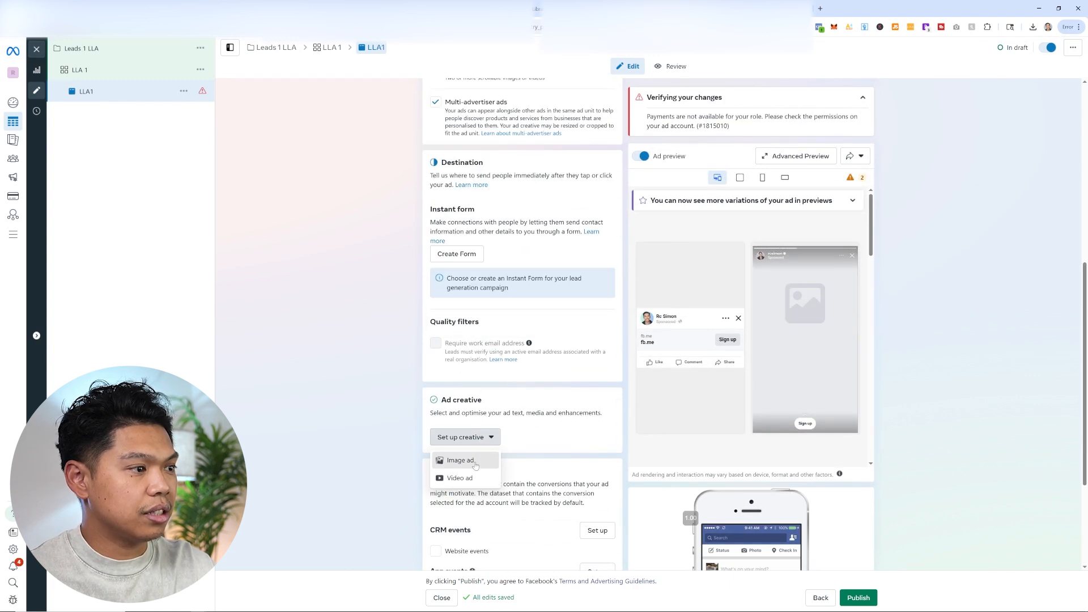
left_click(481, 462)
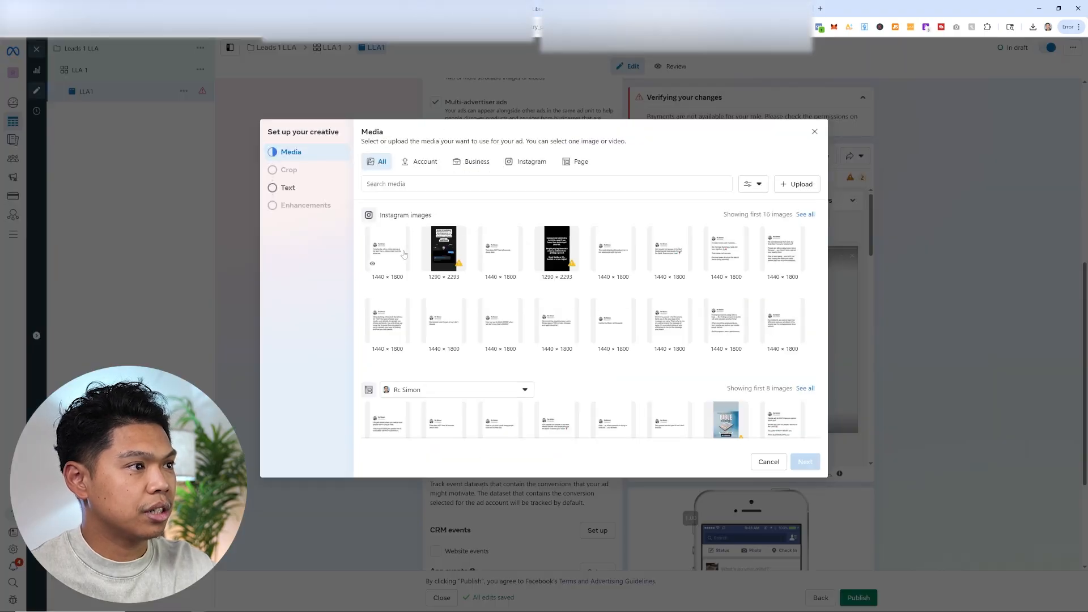
Step: Choose the first Instagram image as the ad's media and keep the original crops for all placements
left_click(397, 251)
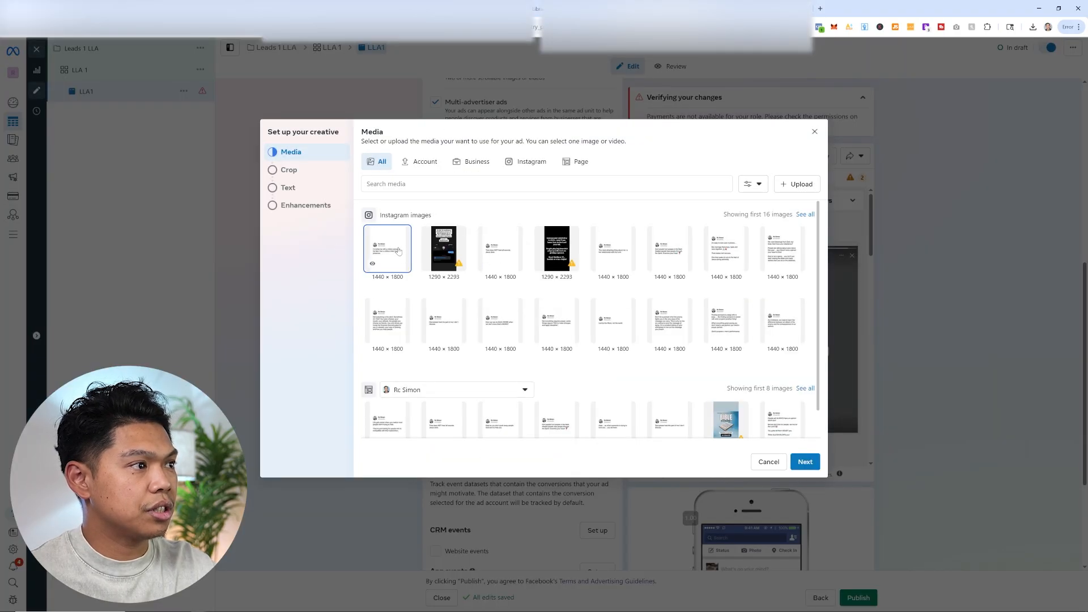
left_click(803, 462)
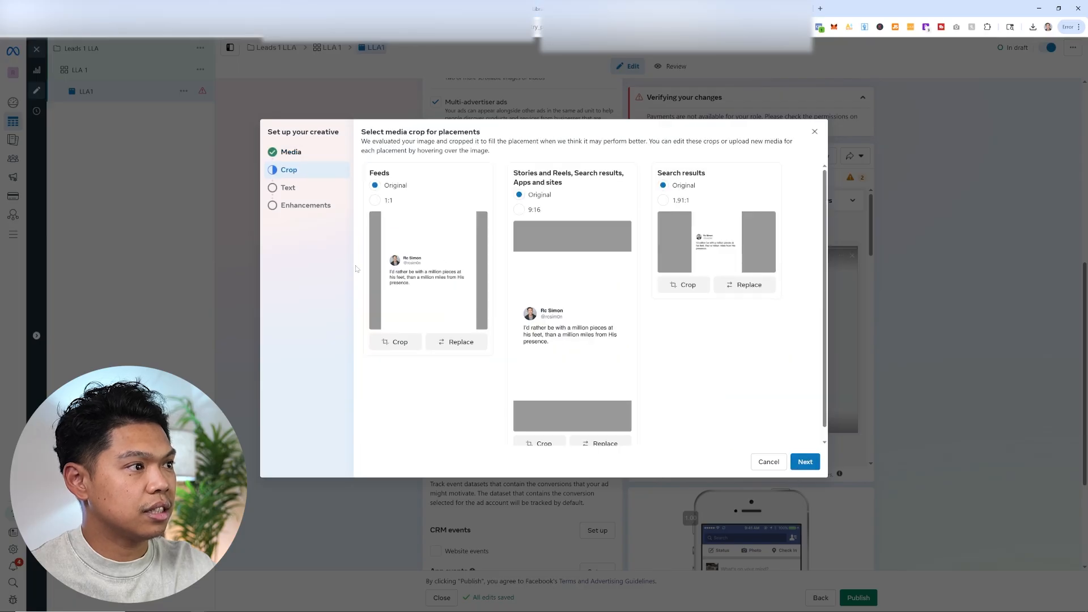
left_click(806, 462)
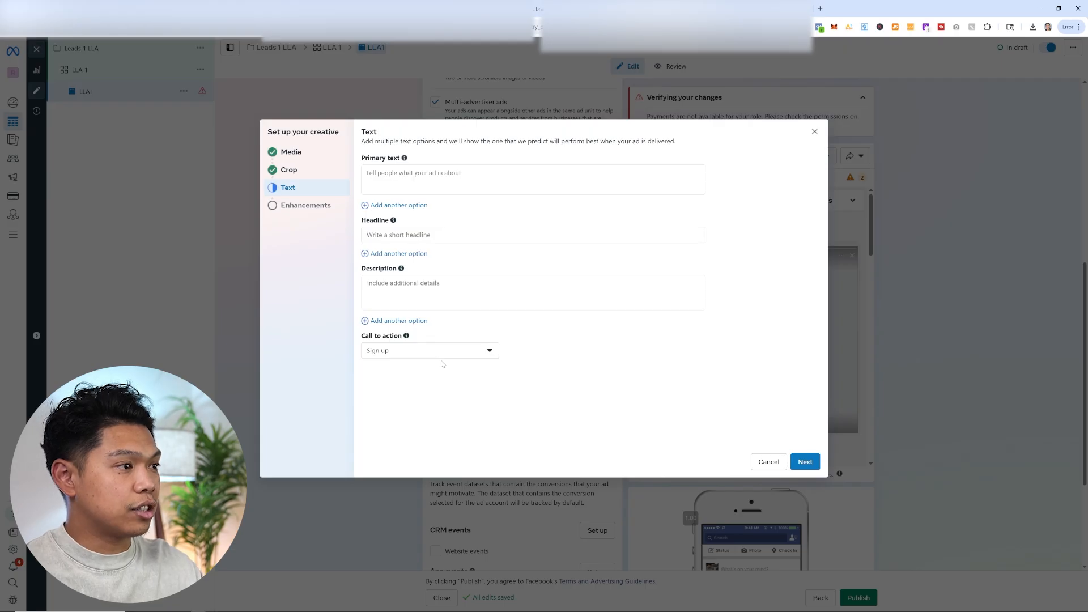
Step: Set the call to action to Get offer and the headline to "✨ Fresh Season. Fresh Home. Book Your Spring Cleaning Today!"
left_click(421, 358)
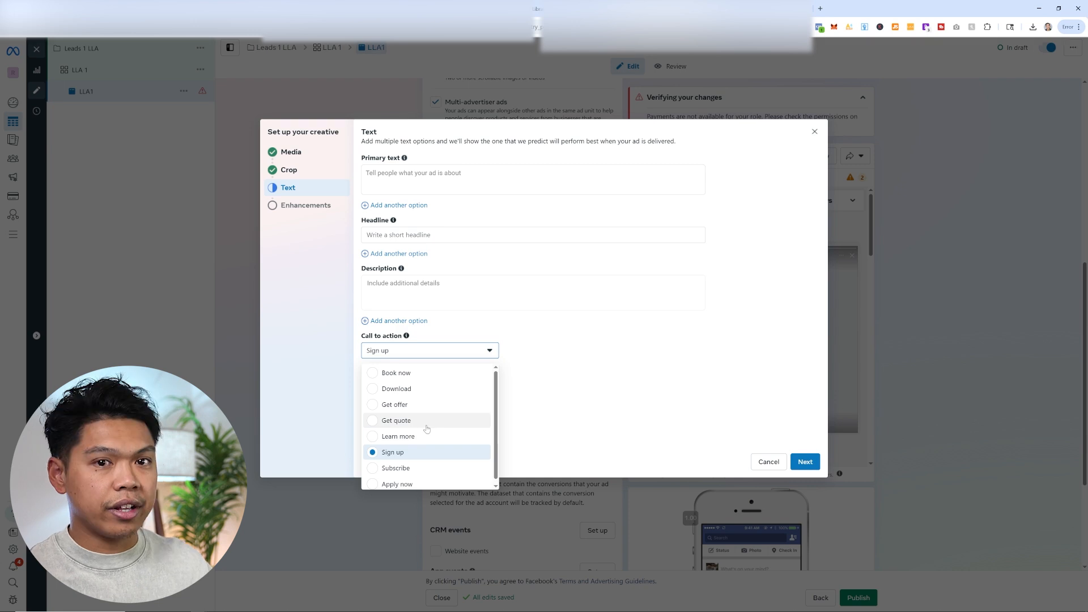
left_click(431, 405)
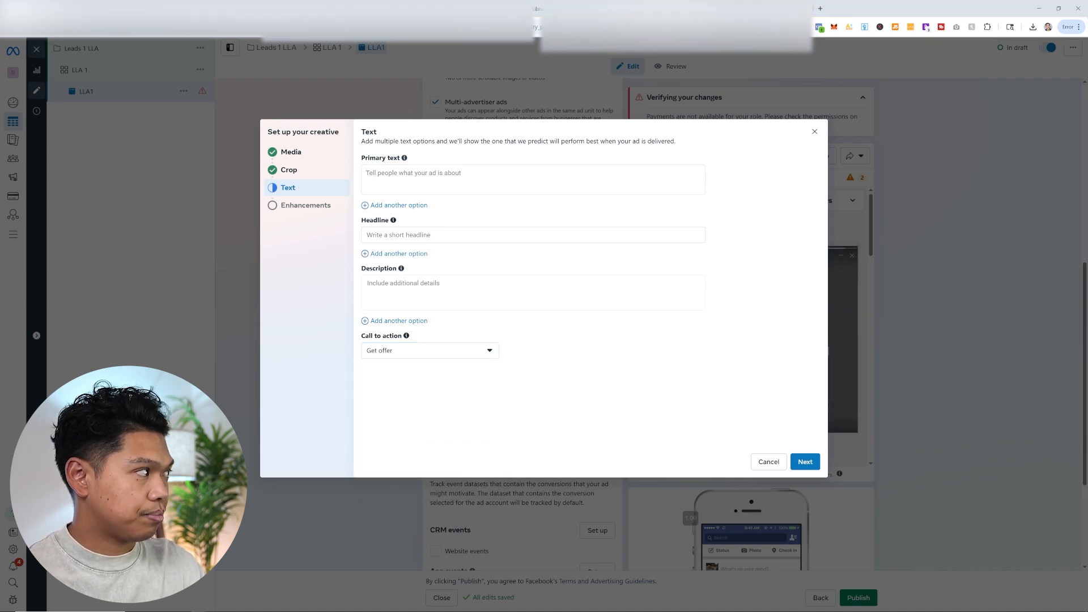
left_click(419, 234)
type("✨ Fresh Season. Fresh Home. Book Your Spring Cleaning Today!")
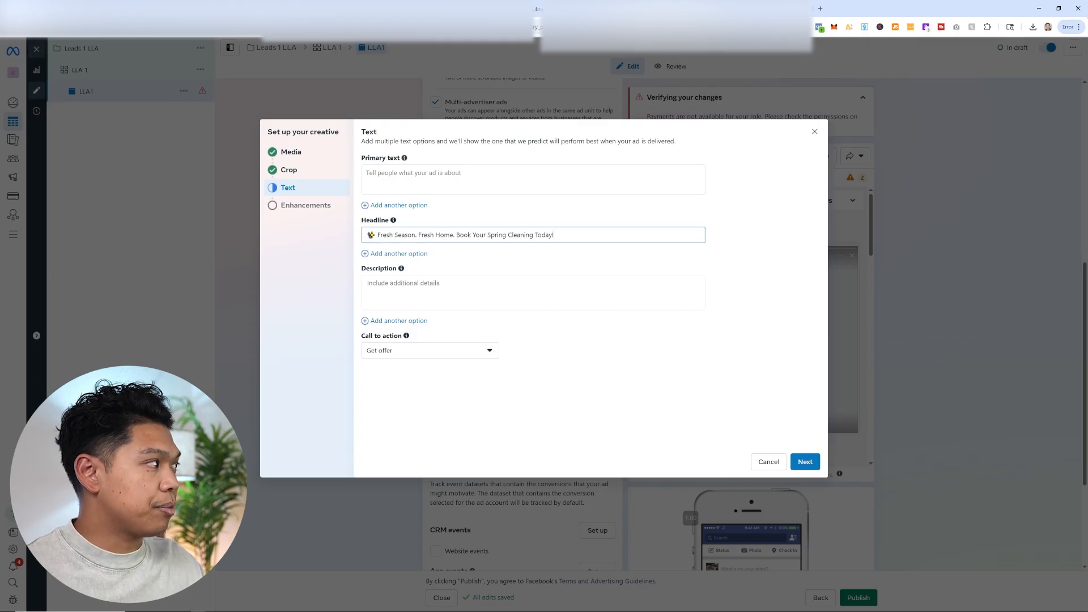
Step: Fill the ad's primary text with the document's sample copy, from "Spring cleaning doesn't have to be on your to-do list." through "Book today."
left_click(397, 289)
left_click(397, 179)
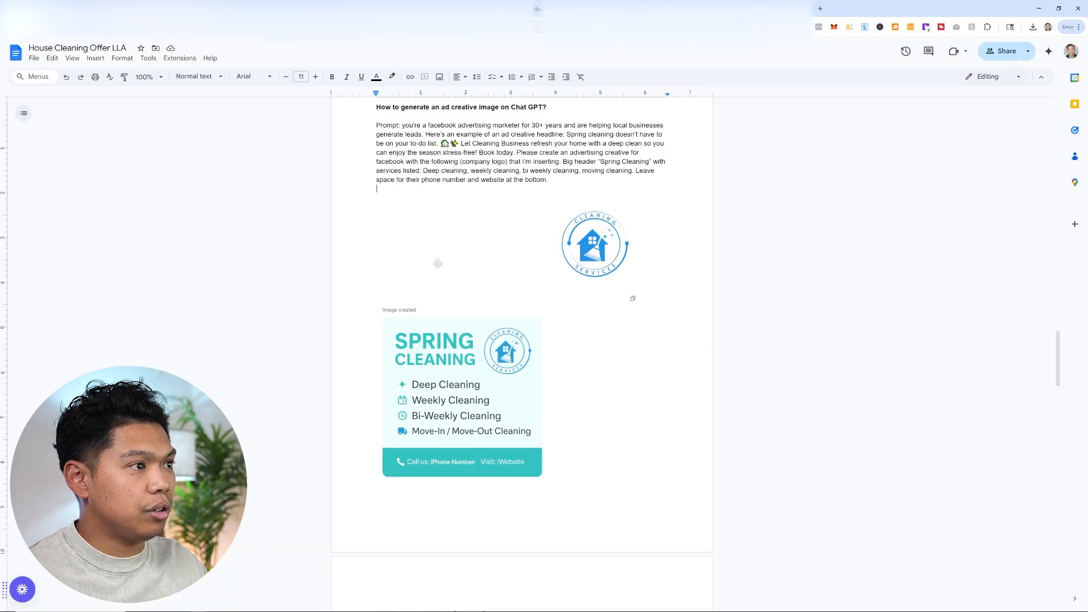
scroll(521, 340, "up", 2)
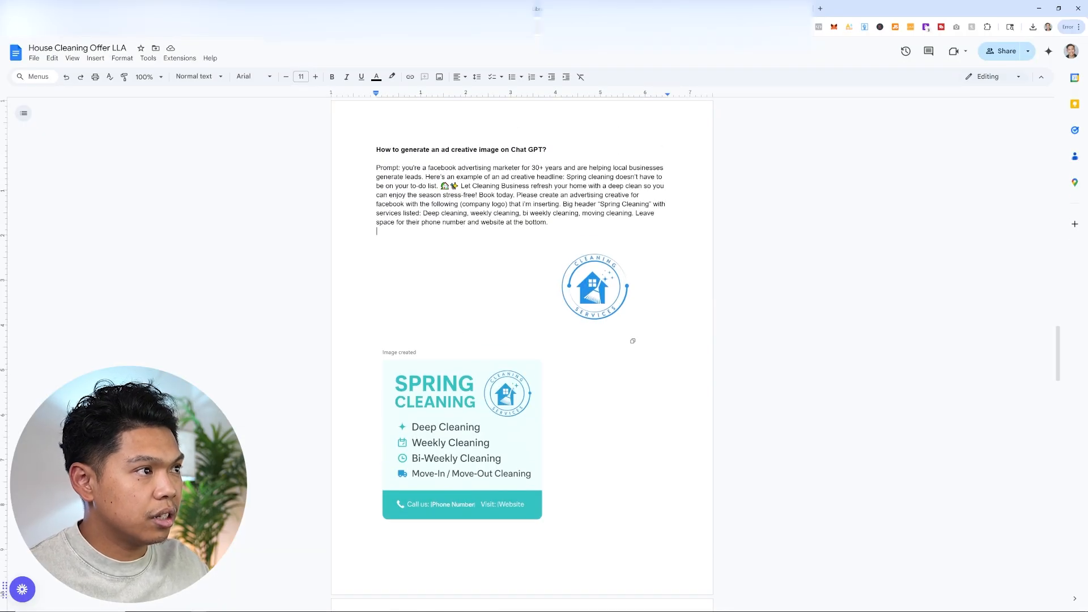
left_click_drag(567, 177, 513, 195)
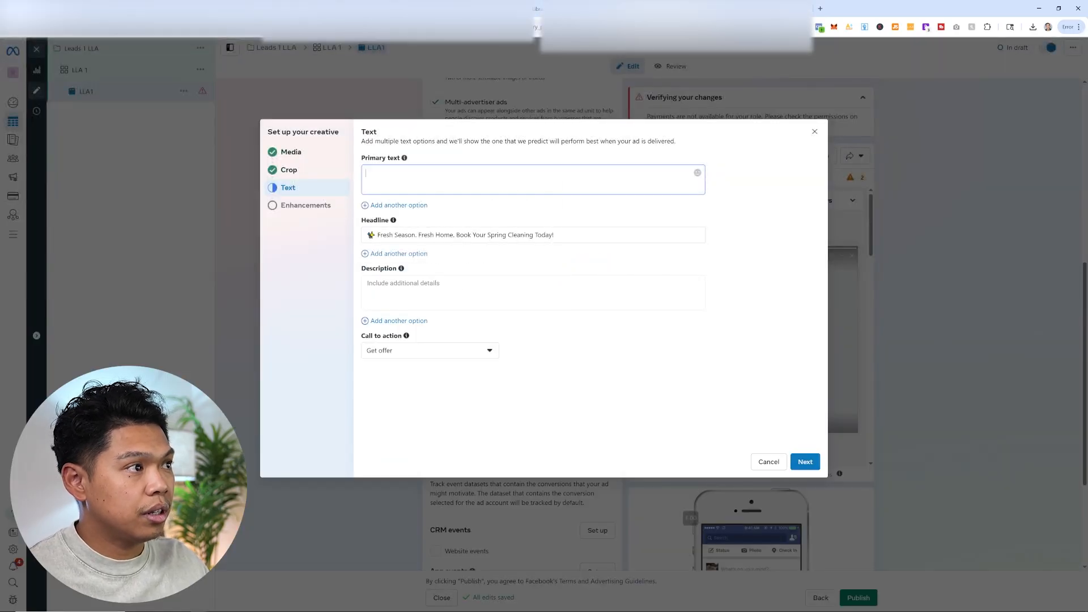
type("Spring cleaning doesn't have to be on your to-do list. 🏡✨ Let Cleaning Business refresh your home with a deep clean so you can enjoy the season stress-free! Book today.")
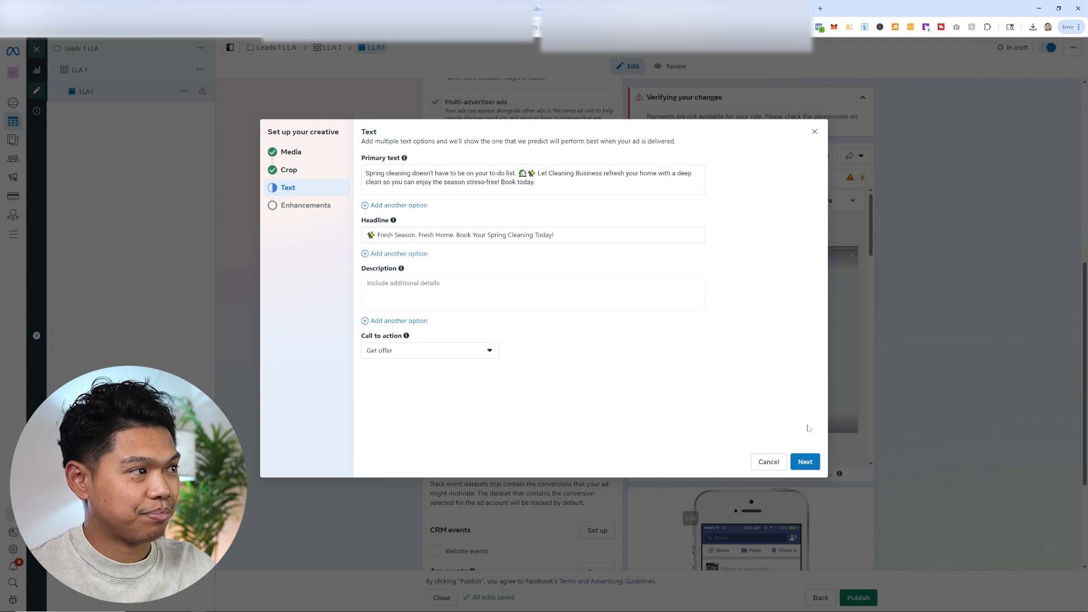
Step: Continue to the Advantage+ creative enhancements, keep 3D animation turned off, and finish the creative setup
left_click(806, 462)
scroll(679, 359, "down", 1)
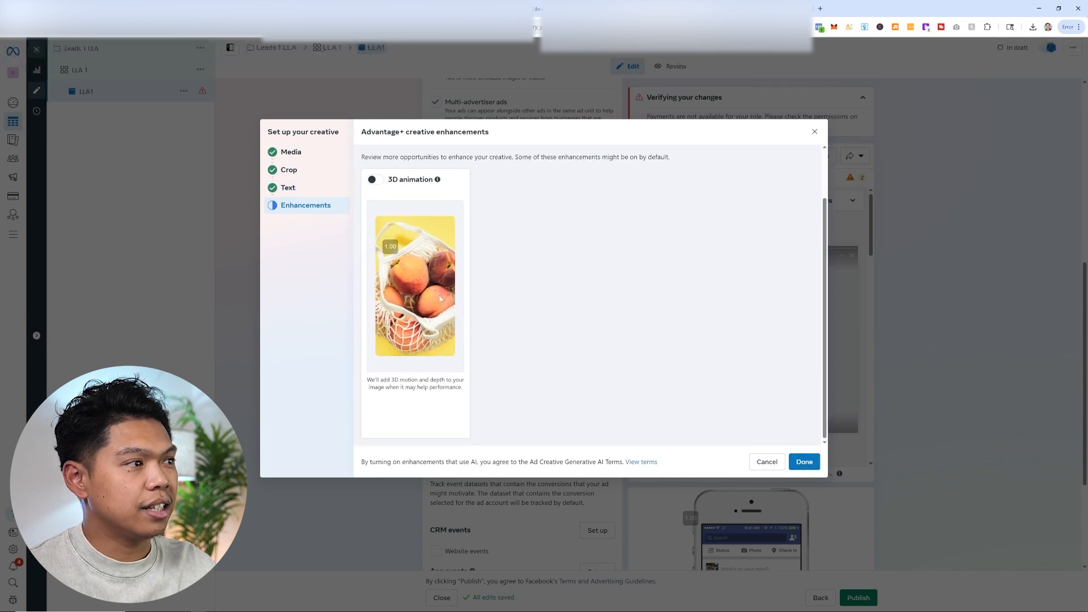
scroll(525, 305, "up", 2)
scroll(534, 312, "down", 1)
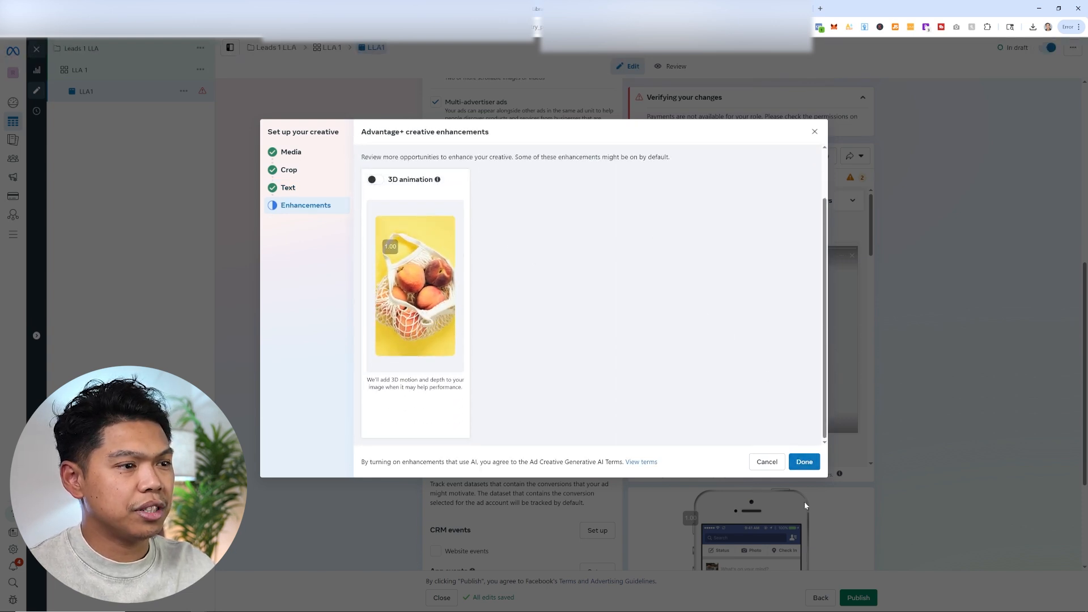
left_click(804, 461)
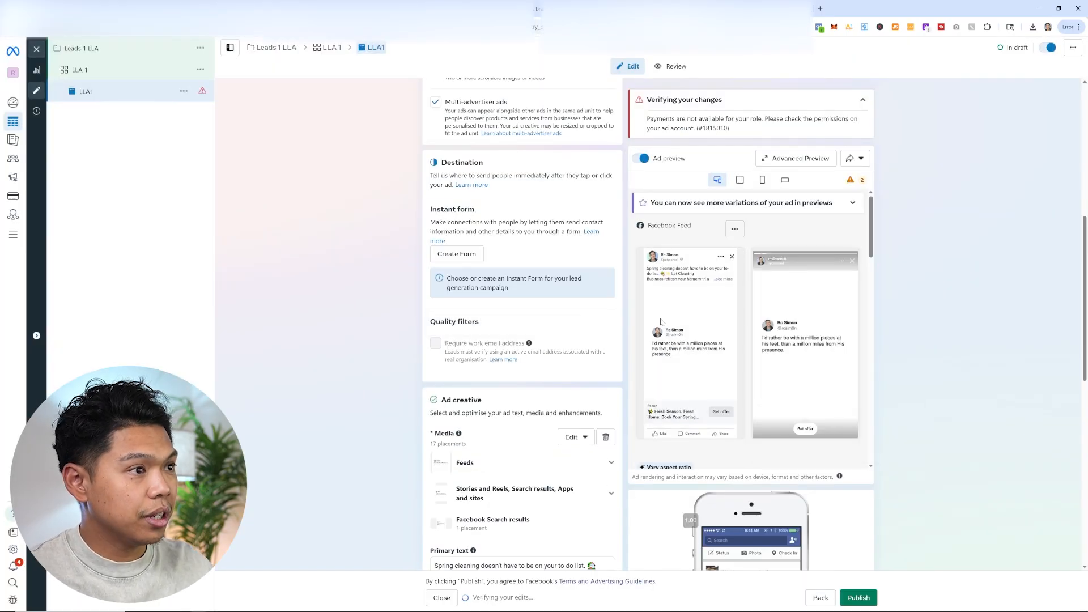
Step: Expand the primary text in the Facebook Feed preview and review the ad's creative, tracking and destination settings
left_click(725, 280)
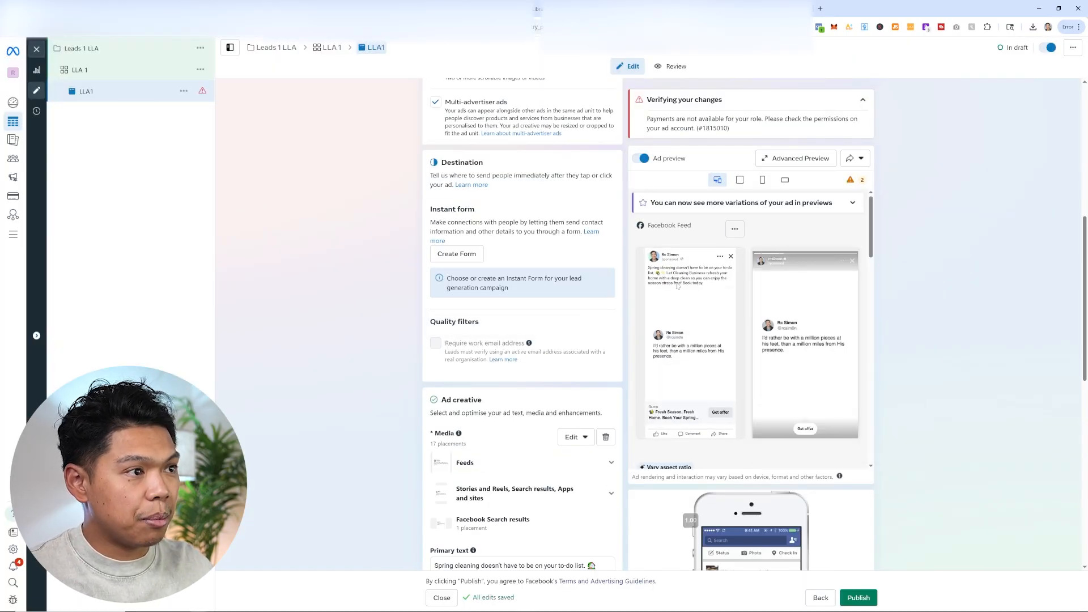
scroll(358, 348, "down", 9)
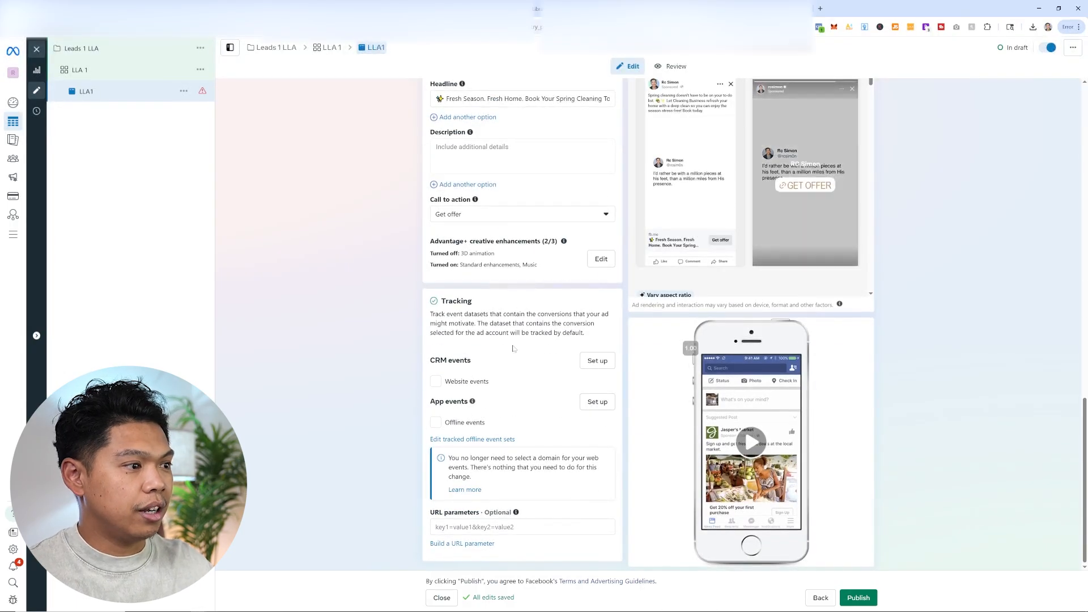
scroll(446, 384, "up", 8)
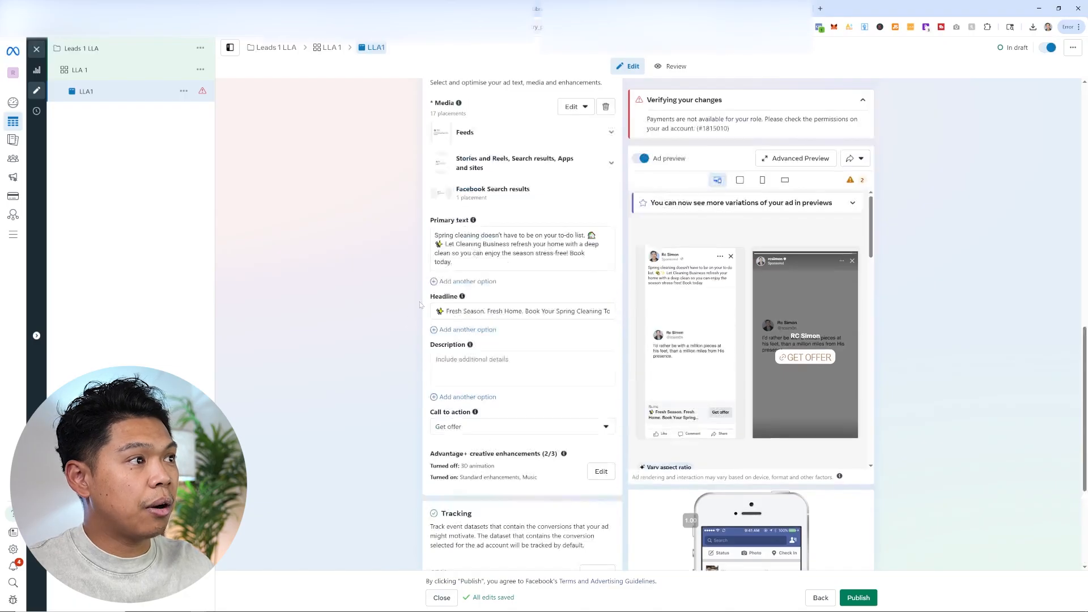
scroll(462, 288, "down", 5)
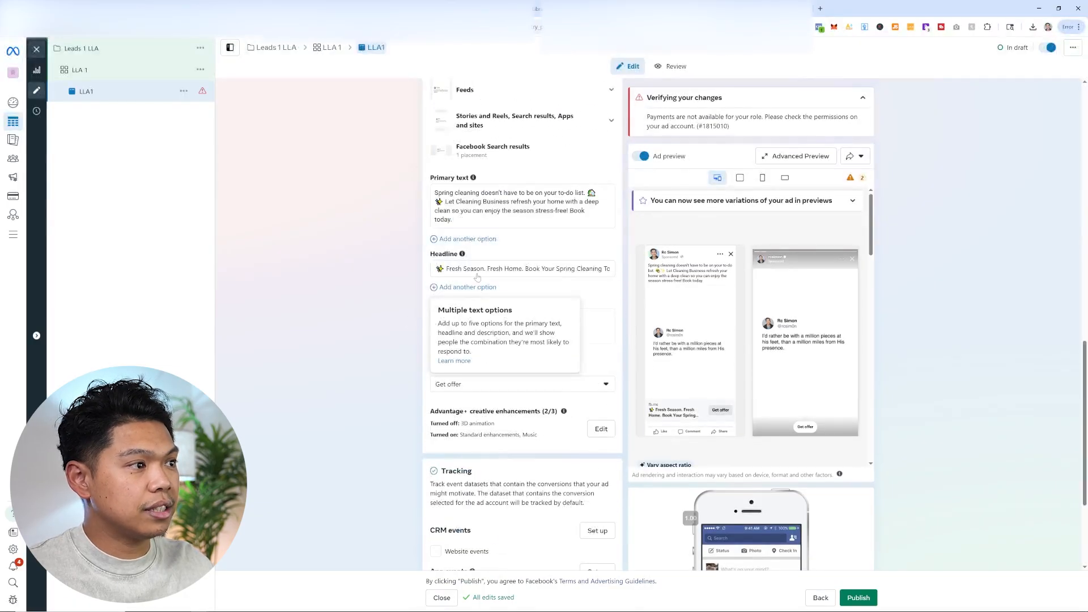
scroll(441, 240, "up", 6)
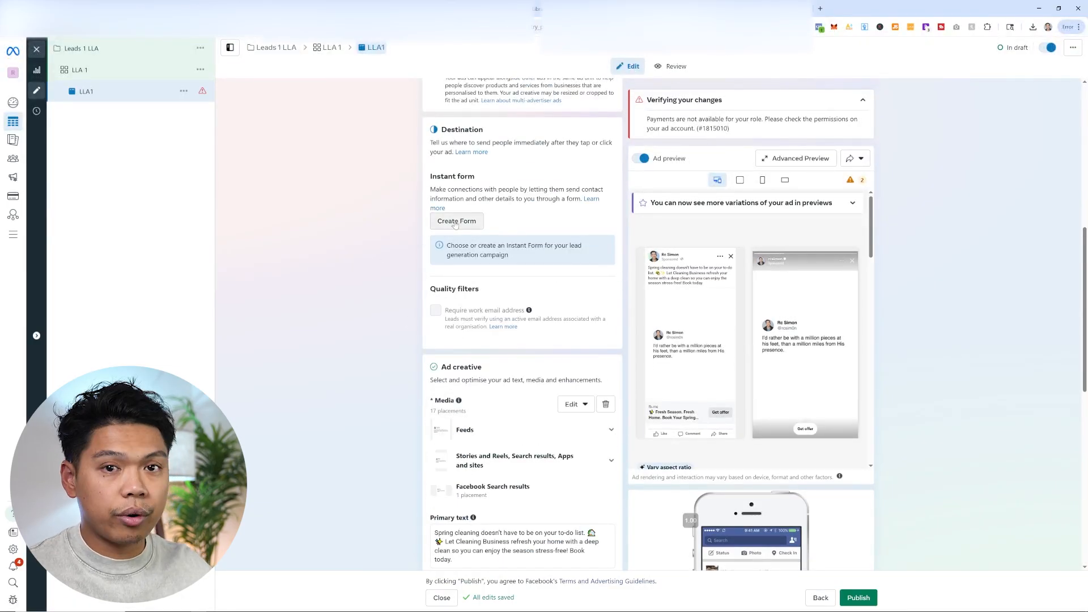
Step: Create a new instant form for the ad's destination and name it Higher Intent
left_click(455, 222)
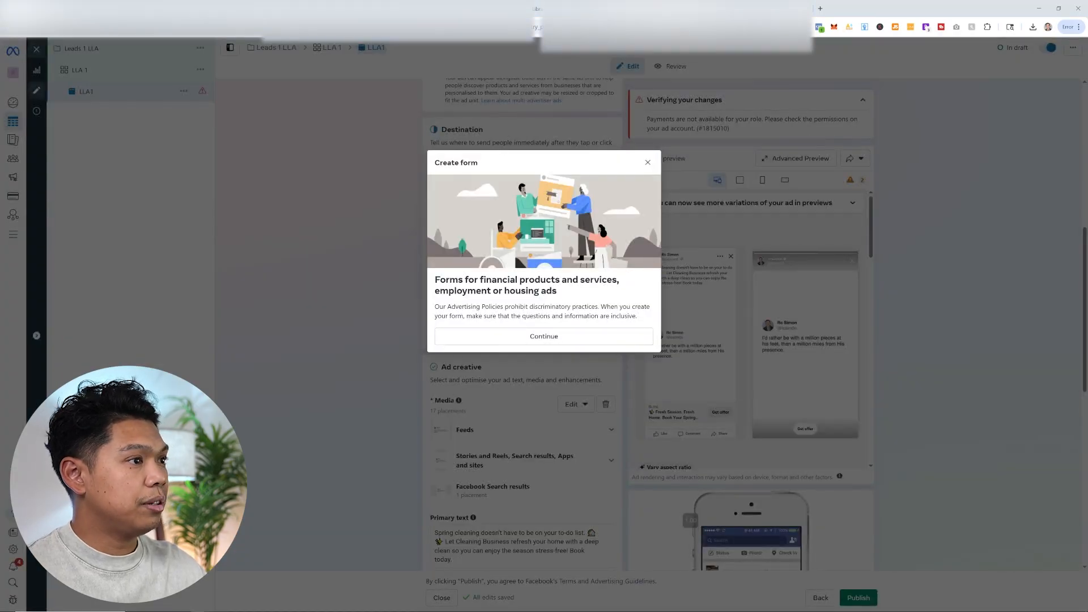
left_click(453, 336)
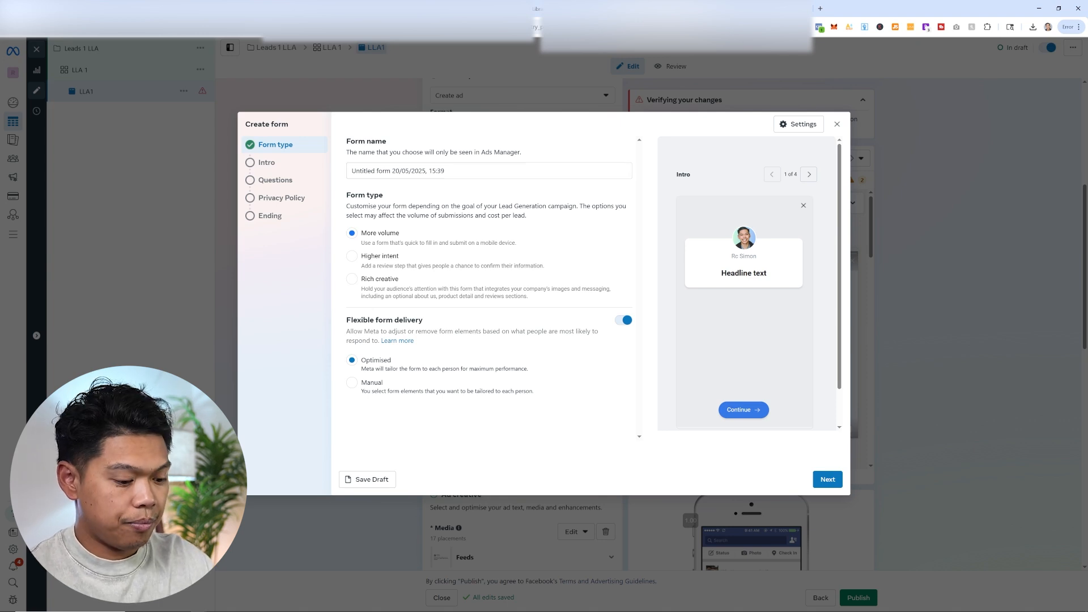
left_click(486, 170)
key("ctrl+a")
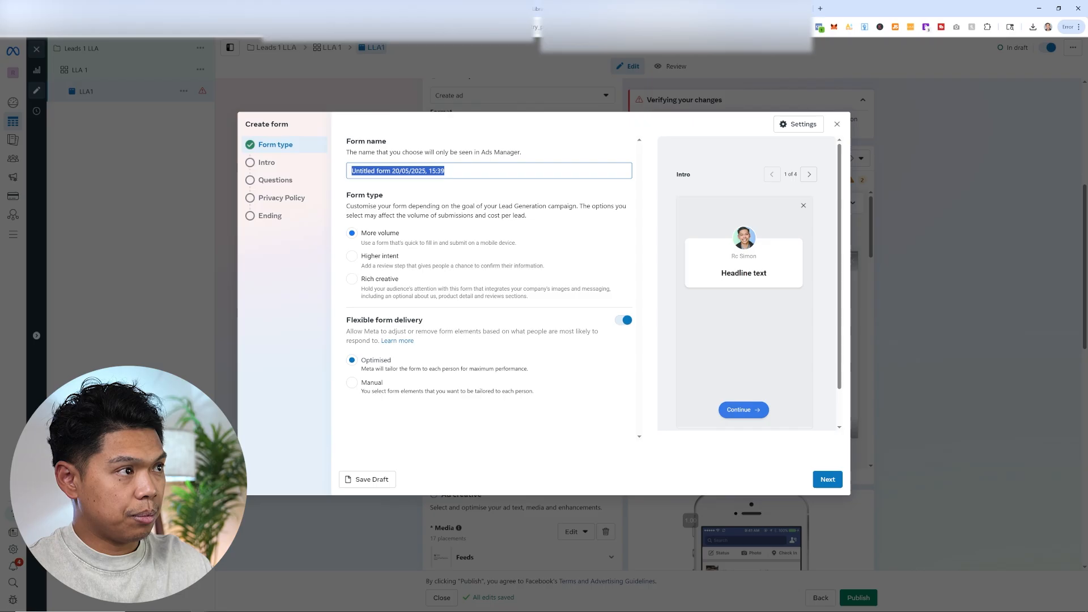
type("Higher Intent")
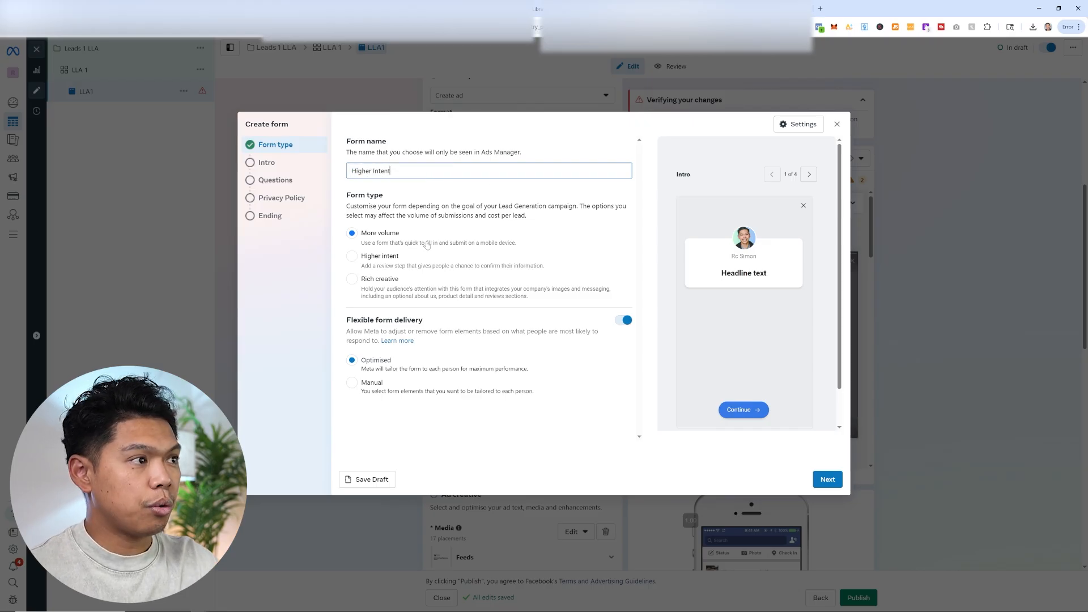
Step: Compare the More volume and Higher intent form types, settle on Higher intent, and continue to the form's intro
left_click(421, 267)
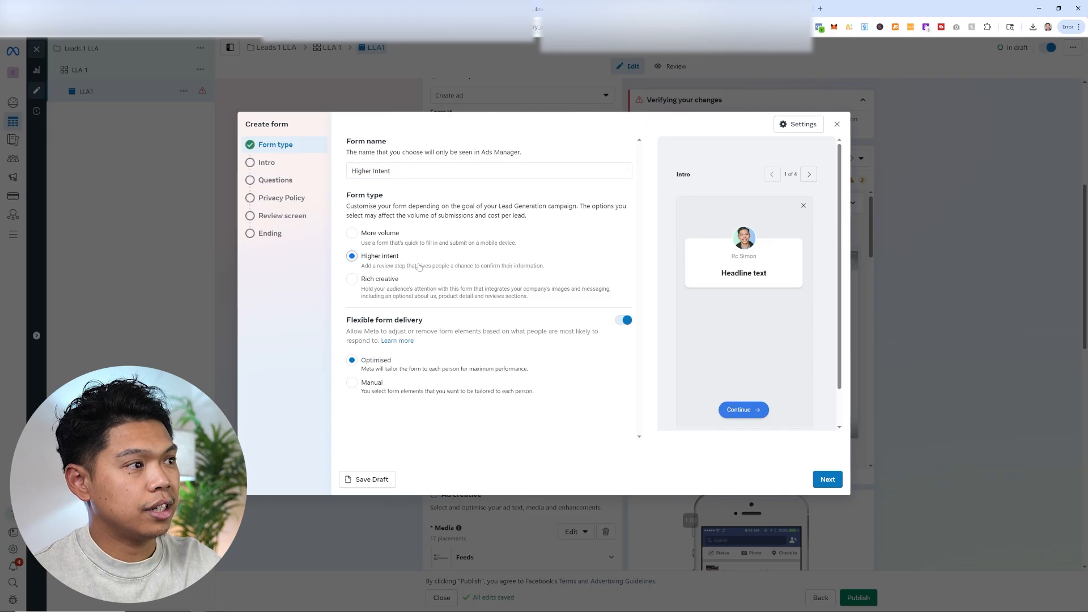
left_click(420, 240)
left_click(420, 264)
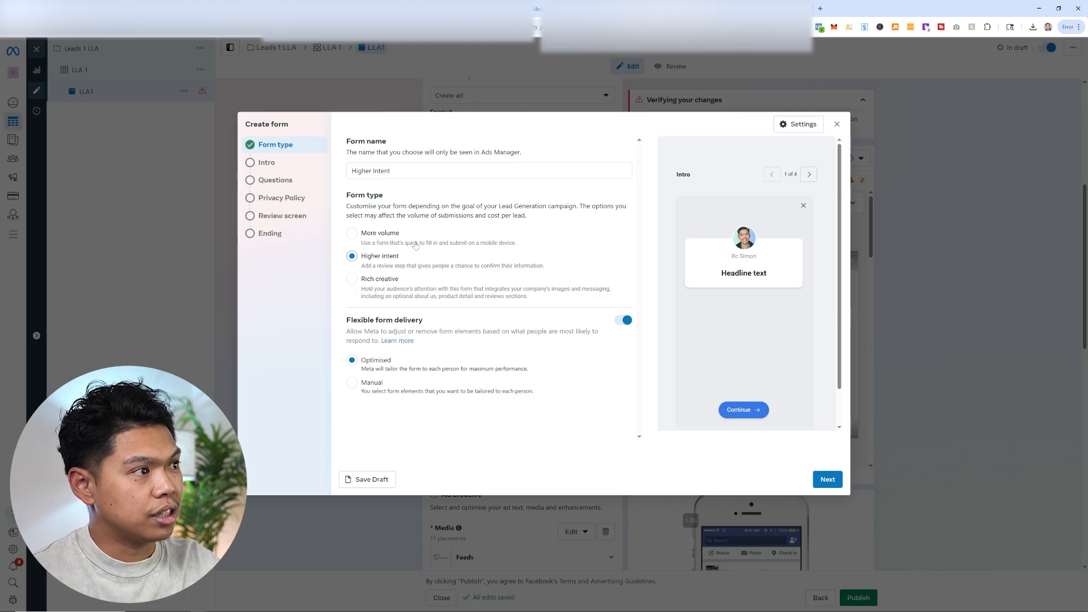
left_click(415, 239)
left_click(394, 260)
left_click(396, 238)
left_click(385, 258)
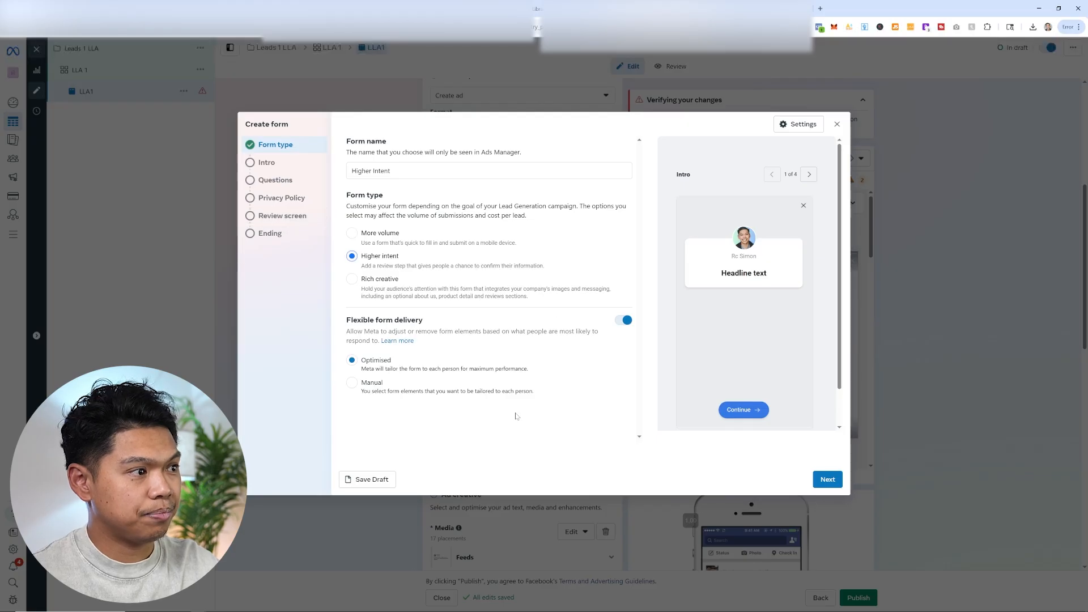
left_click(839, 482)
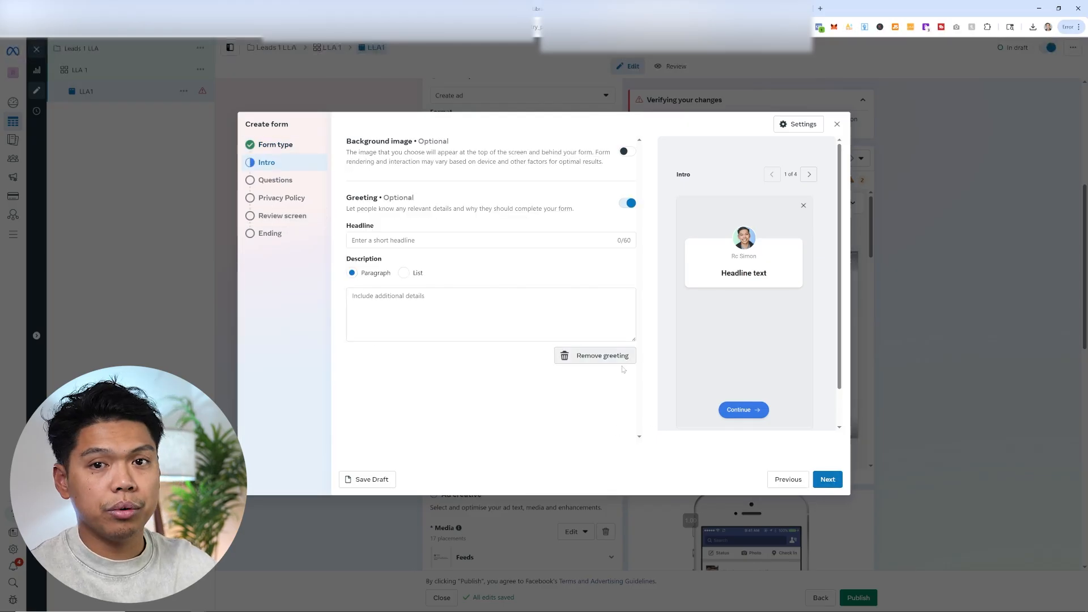
Step: Remove the optional greeting from the form's intro and continue to the questions section
left_click(839, 484)
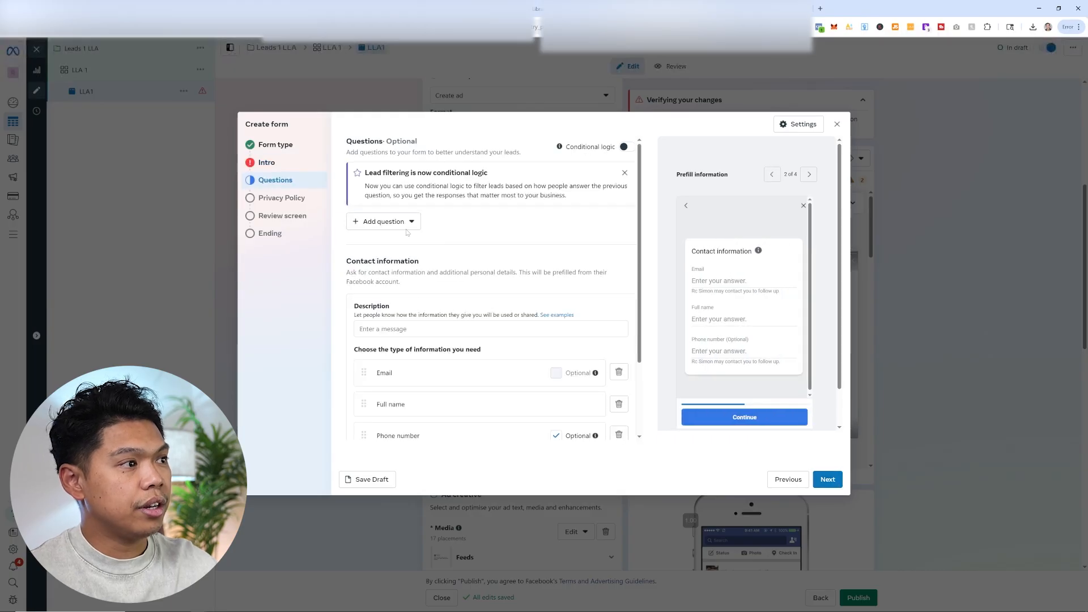
left_click(266, 162)
left_click(611, 383)
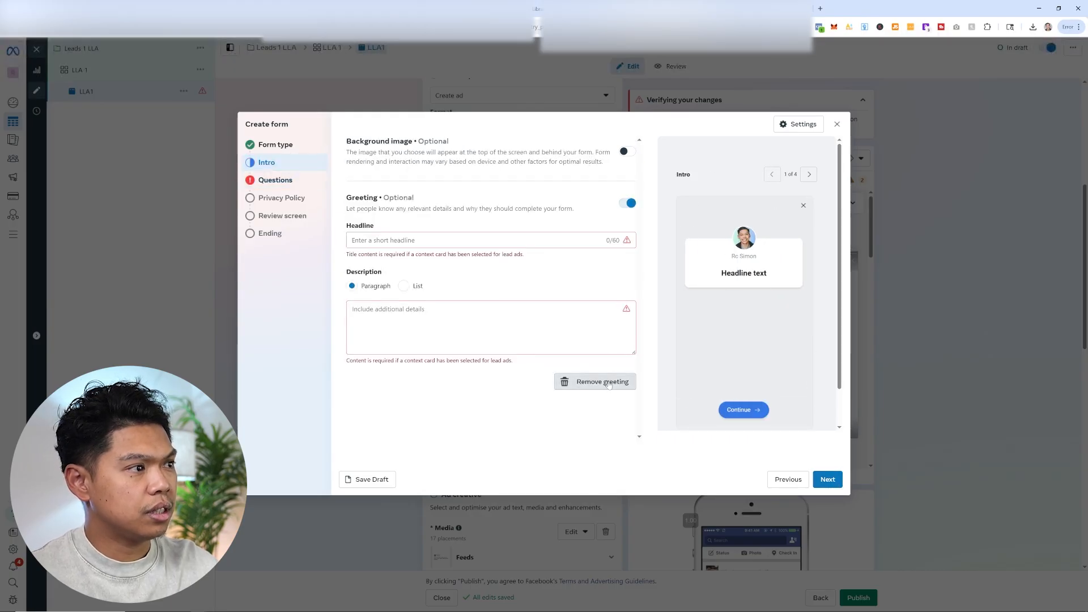
left_click(830, 480)
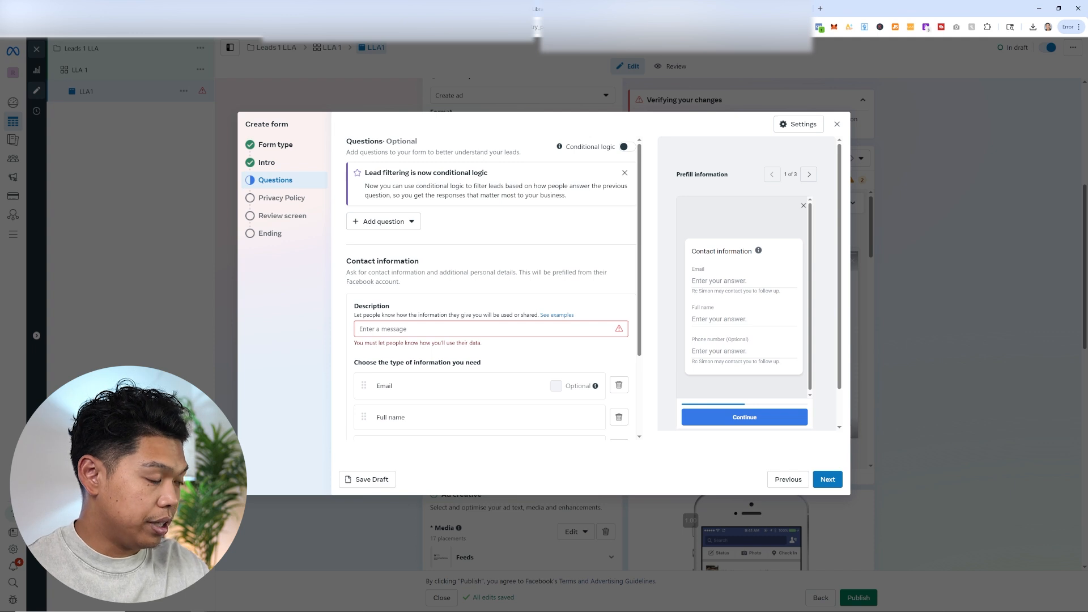
Step: Add a multiple choice question asking "What type of cleaning service are you interested in?"
scroll(490, 283, "down", 3)
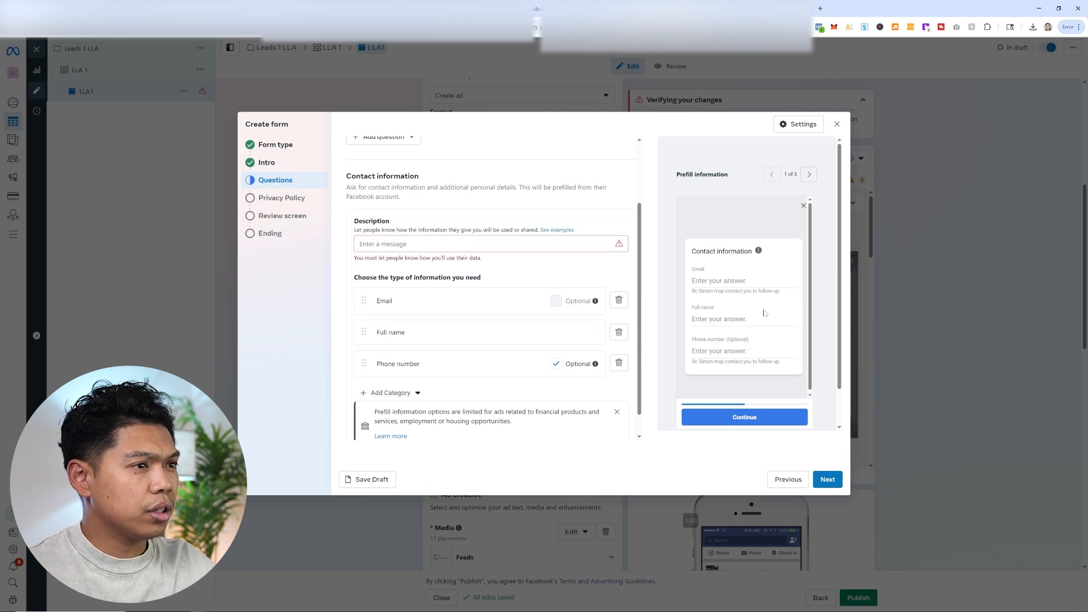
scroll(391, 227, "up", 3)
left_click(391, 221)
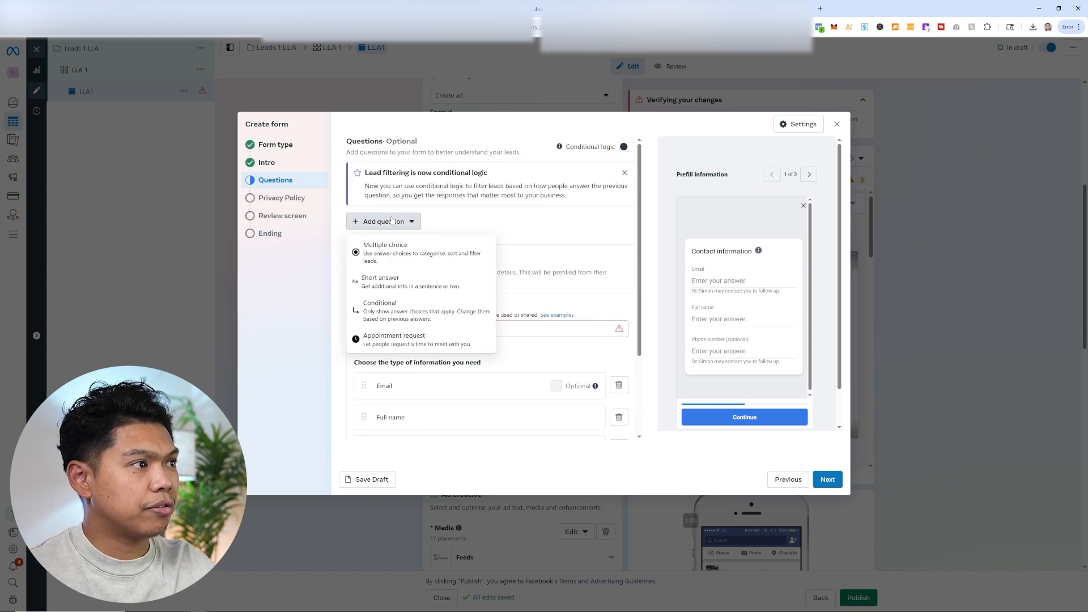
left_click(403, 253)
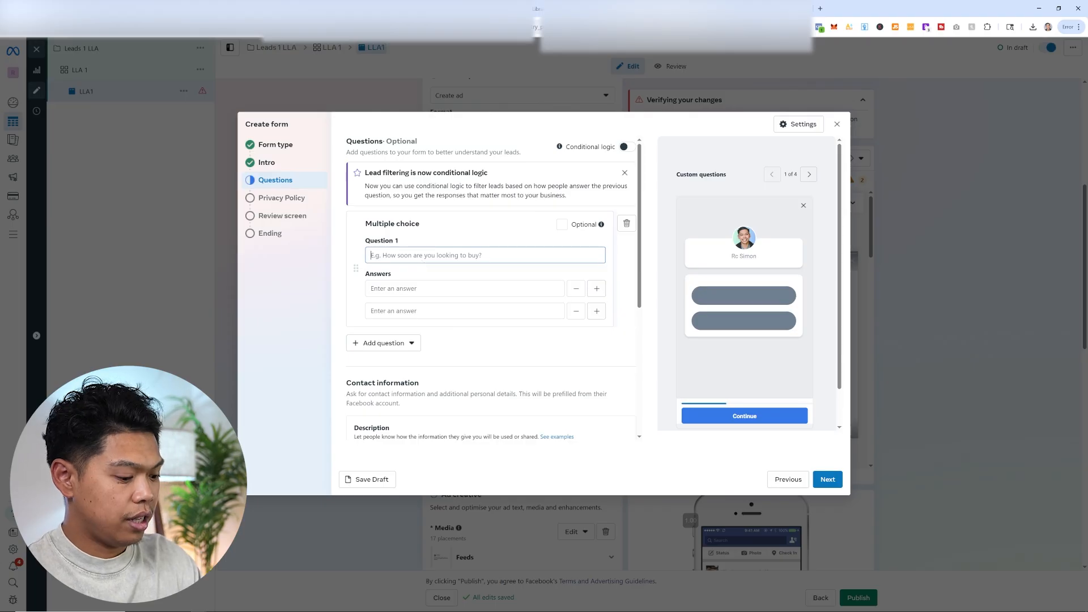
type("What type of ")
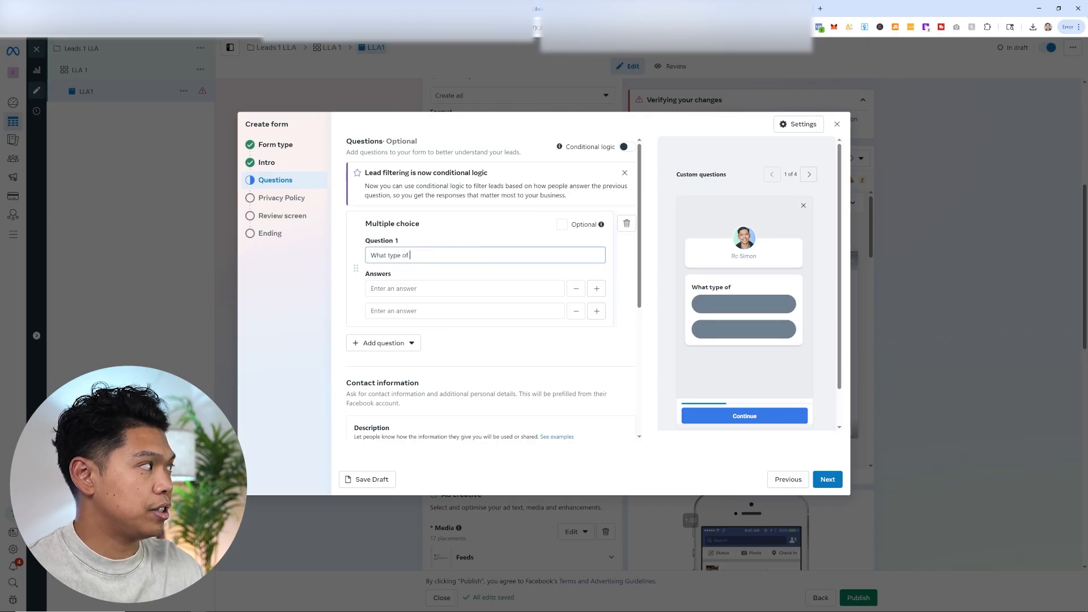
type("cl")
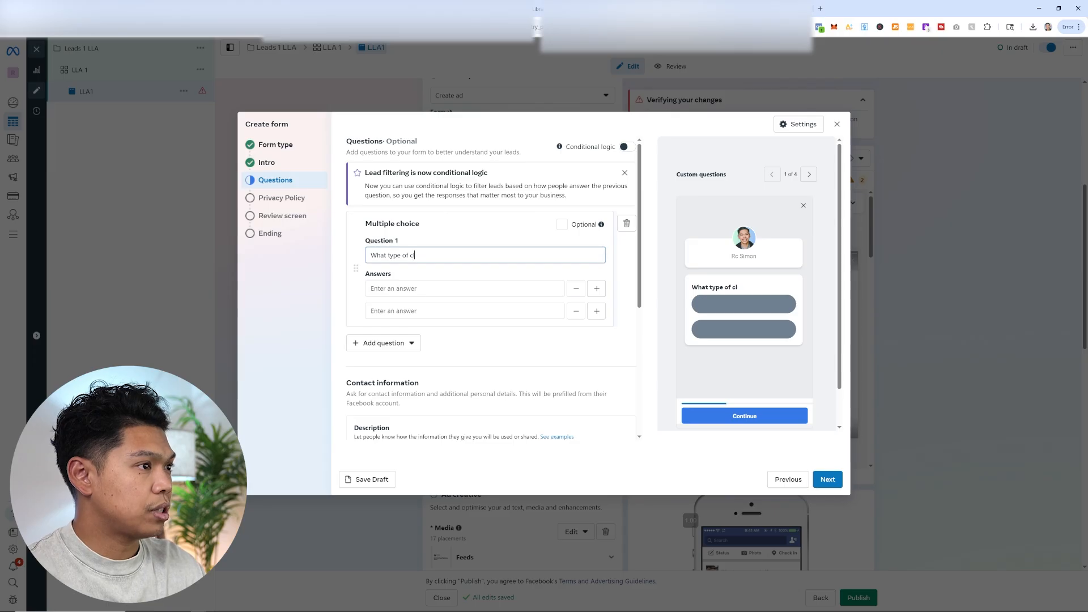
type("eaning service are you interested in?")
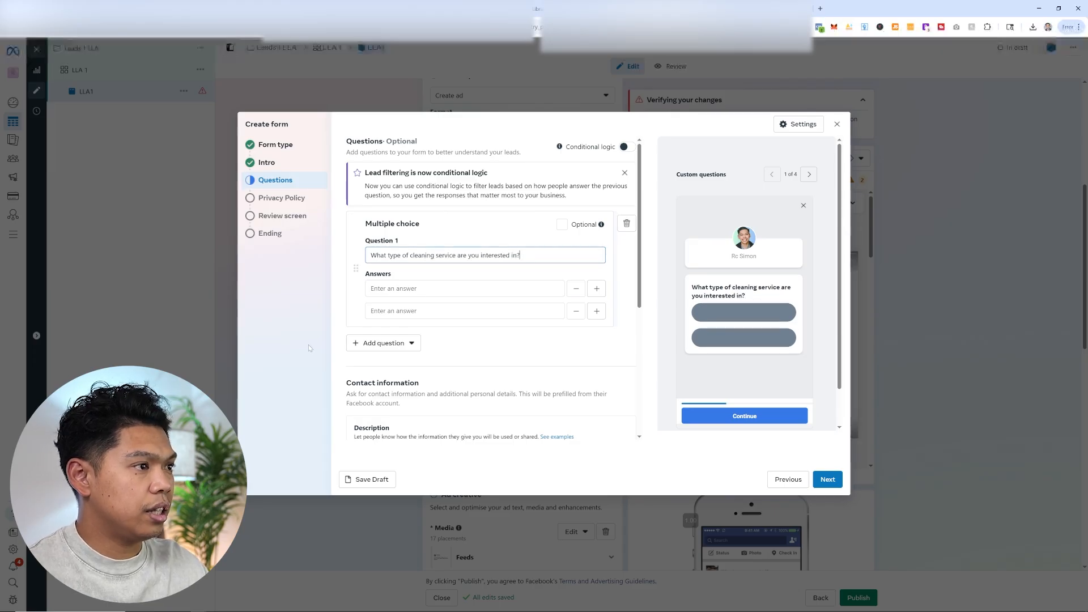
Step: Enter "One Time Clean" as the first answer to the cleaning service question
left_click(465, 288)
type("One TIme CLean")
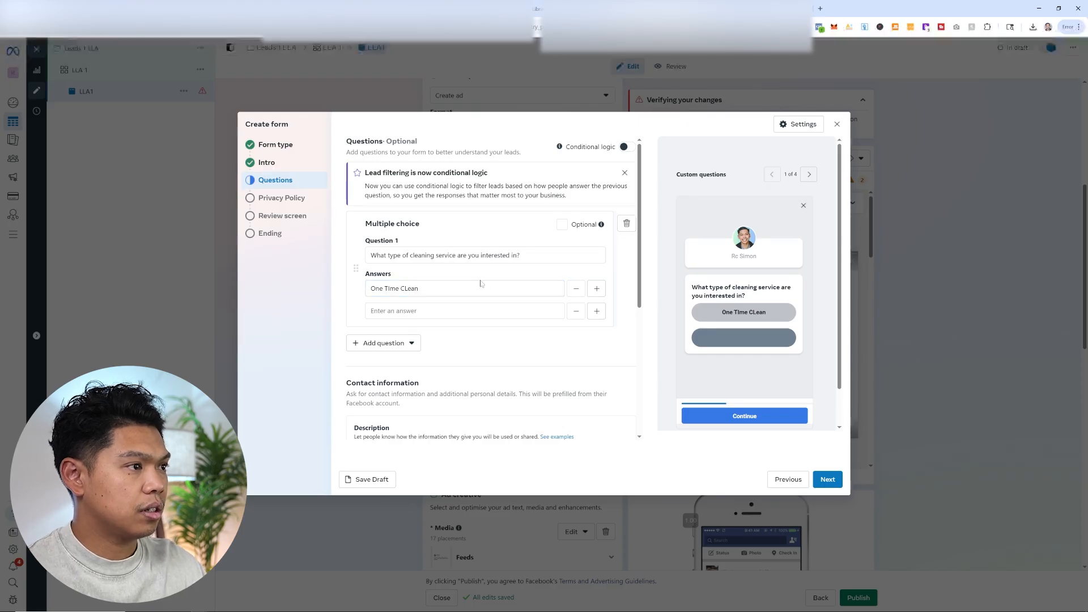
left_click(457, 292)
key("BackSpace")
key("BackSpace")
key("BackSpace")
key("BackSpace")
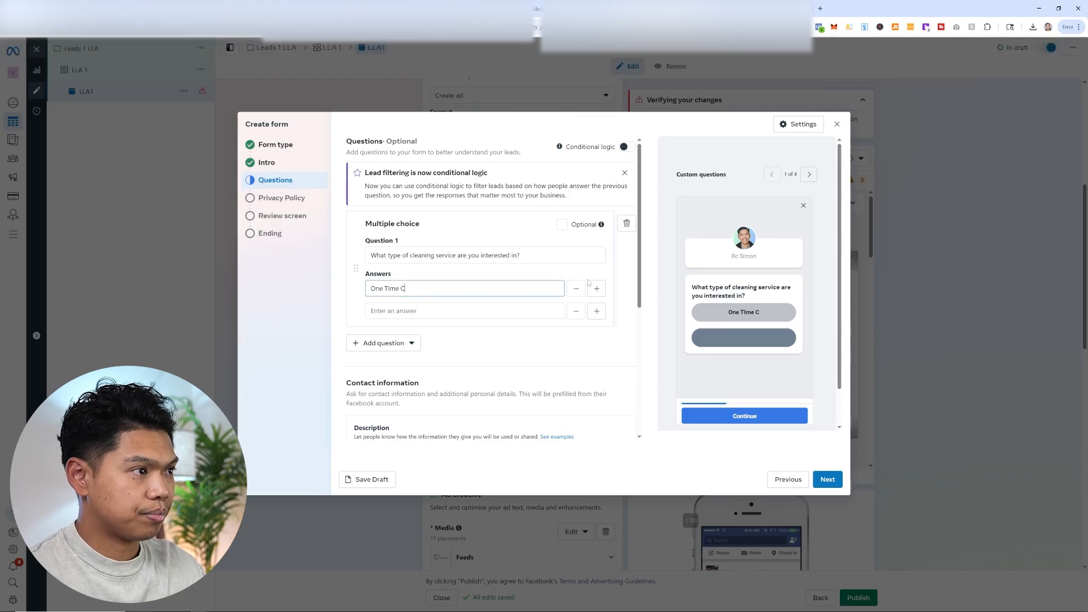
type("lean")
Step: Enter "Recurring Clean" as the second answer and add a third answer, "Deep Clean"
left_click(397, 311)
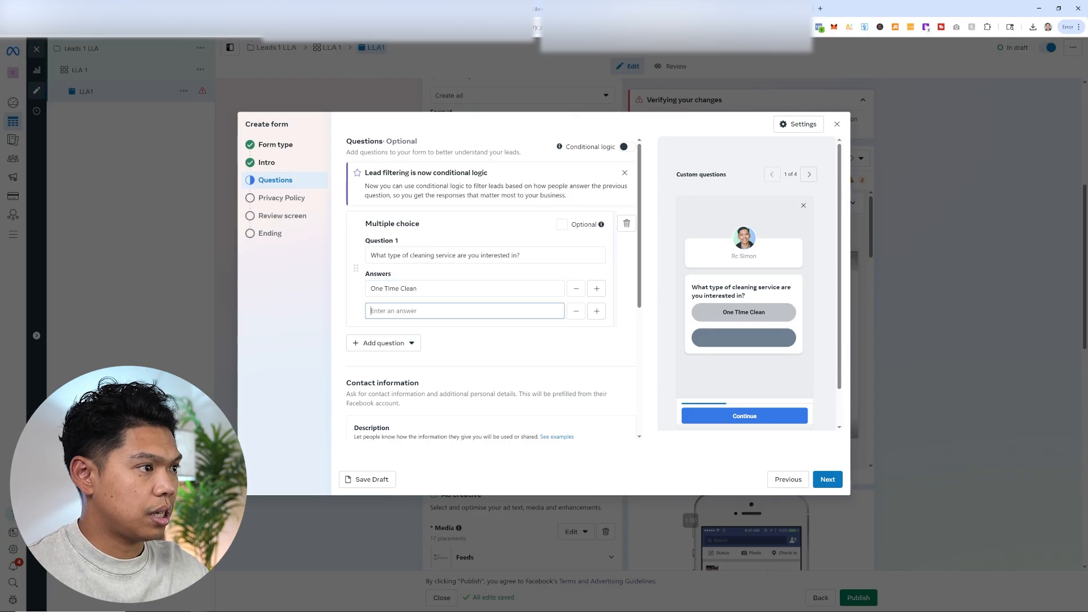
type("Recurring Clean")
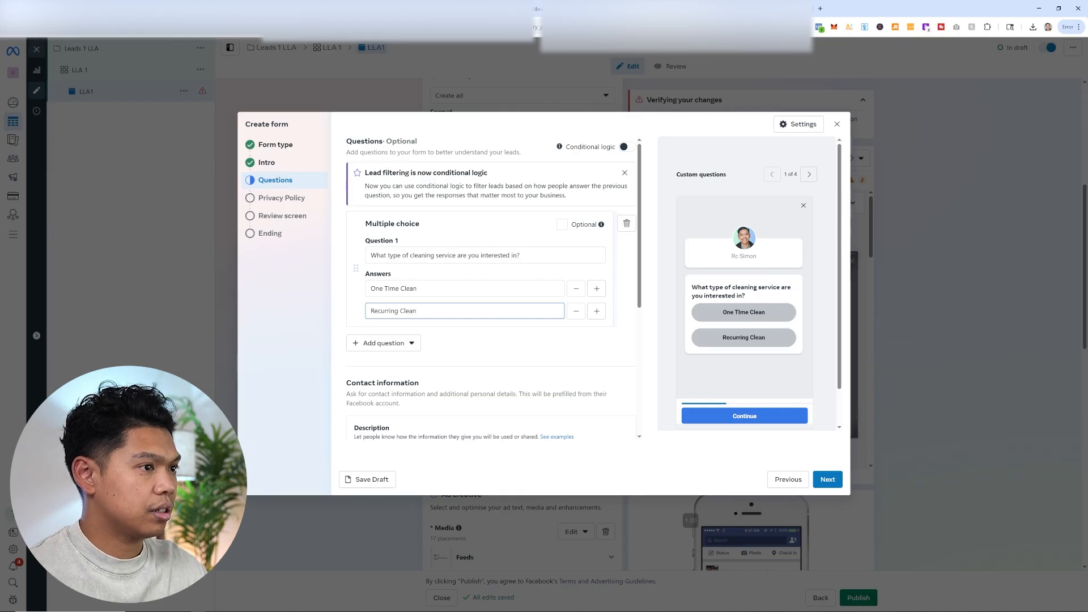
left_click(596, 310)
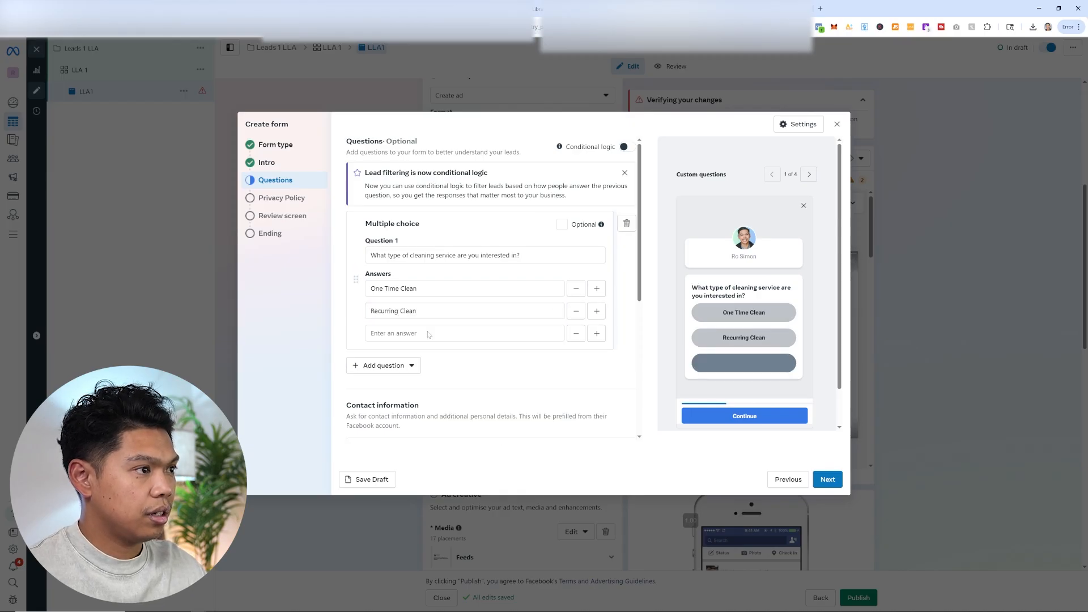
type("Clean")
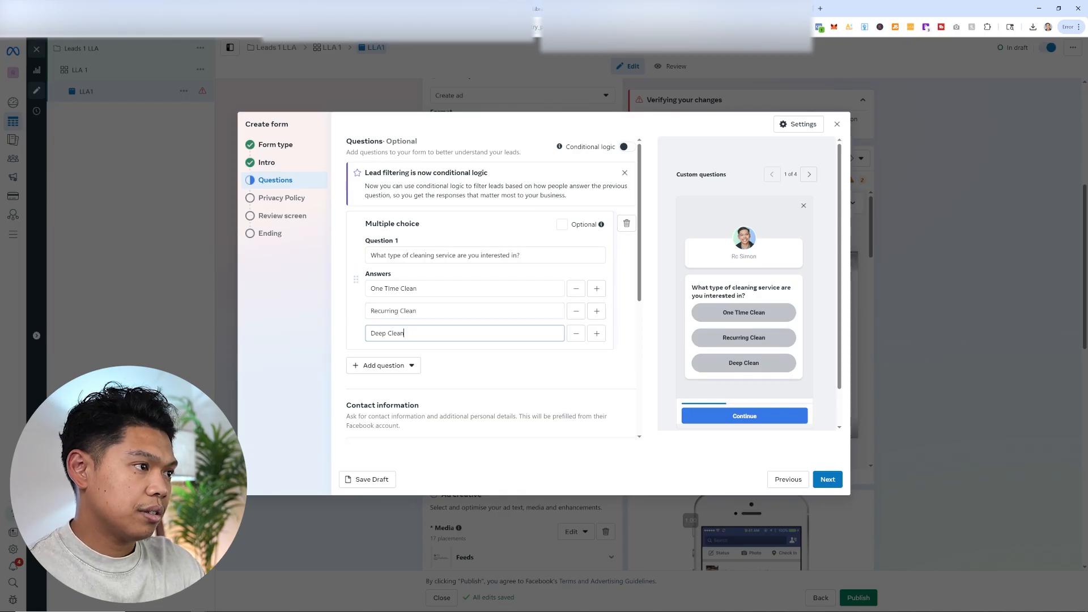
Step: Add "Move In/ Move Out Clean" as the fourth answer to the cleaning service question
left_click(597, 334)
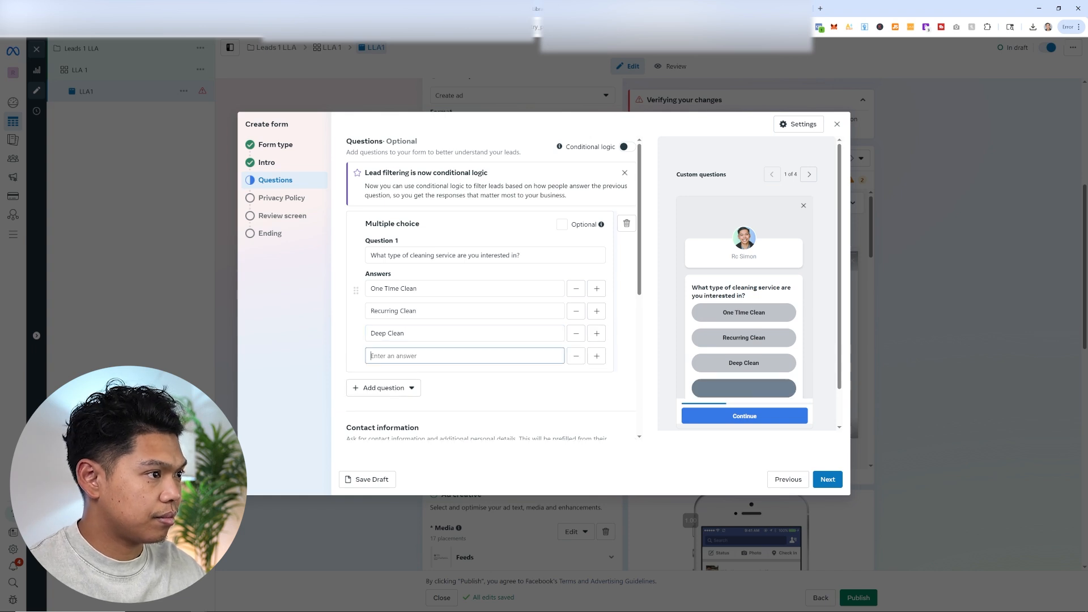
type("Move In/")
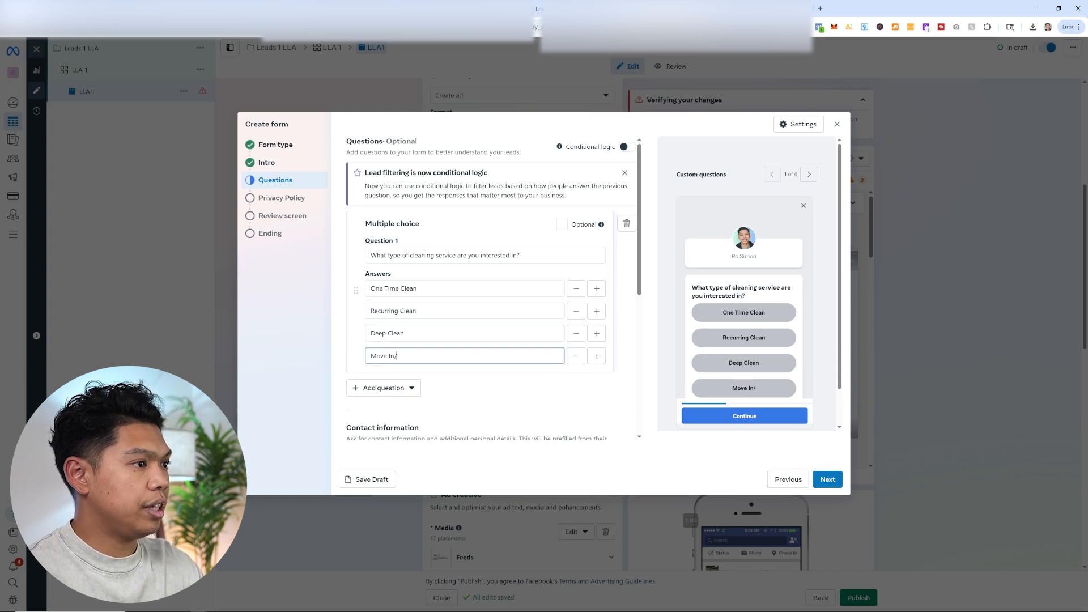
type(" Move Out Clean")
scroll(510, 307, "down", 3)
scroll(510, 308, "up", 3)
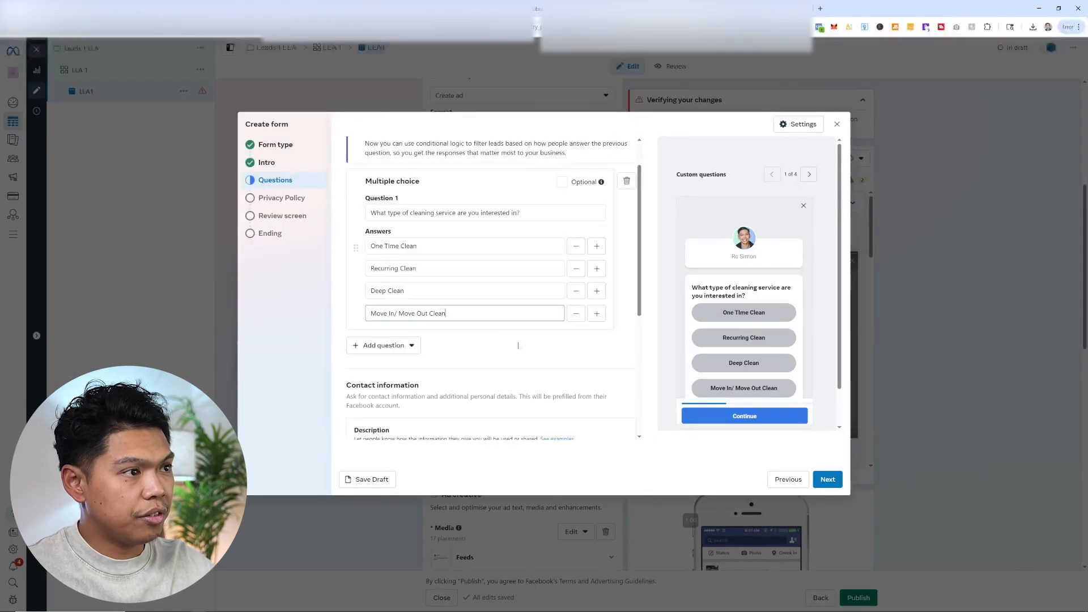
left_click(523, 349)
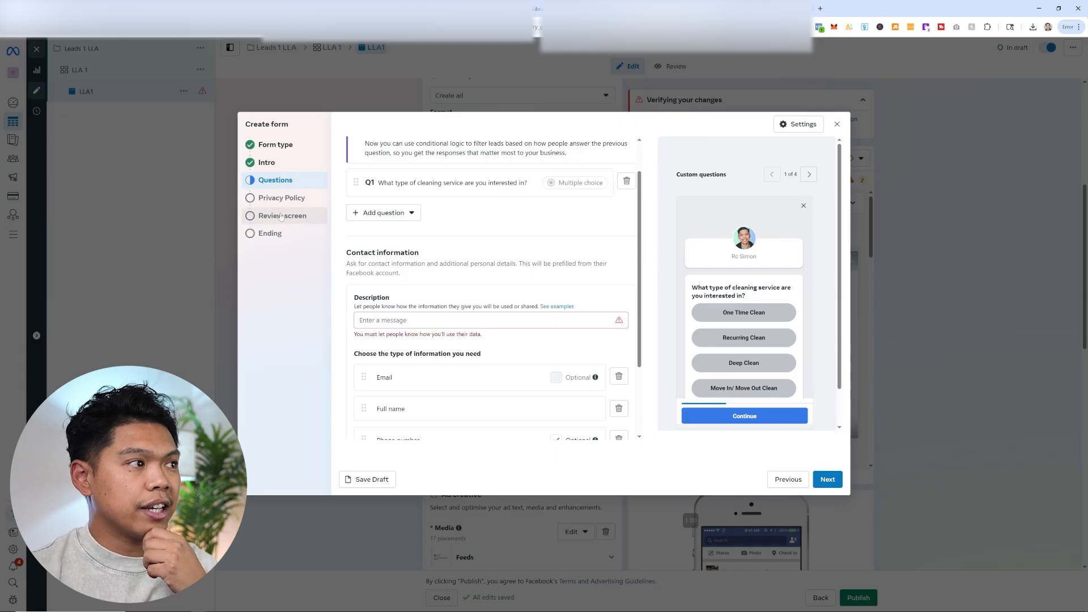
Step: Reorder the form's contact information fields so that full name comes before email
scroll(392, 237, "down", 3)
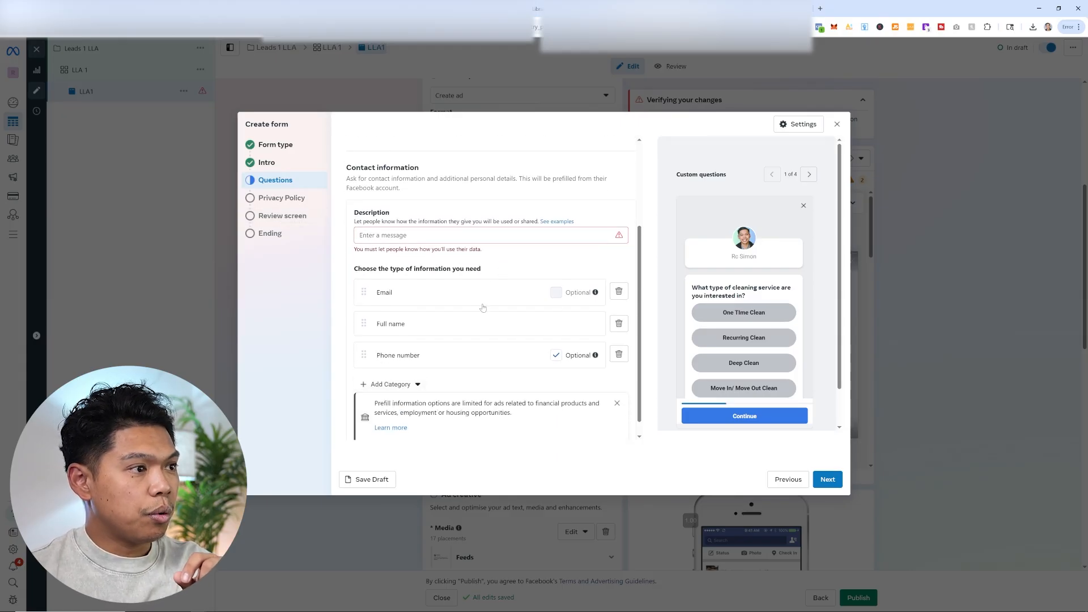
left_click(825, 478)
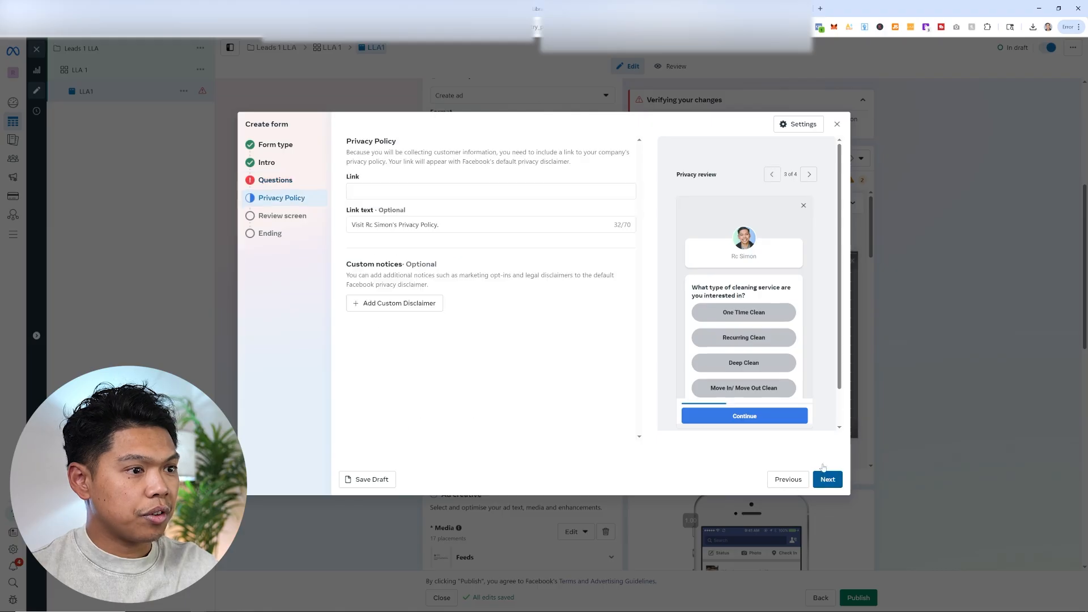
left_click(275, 180)
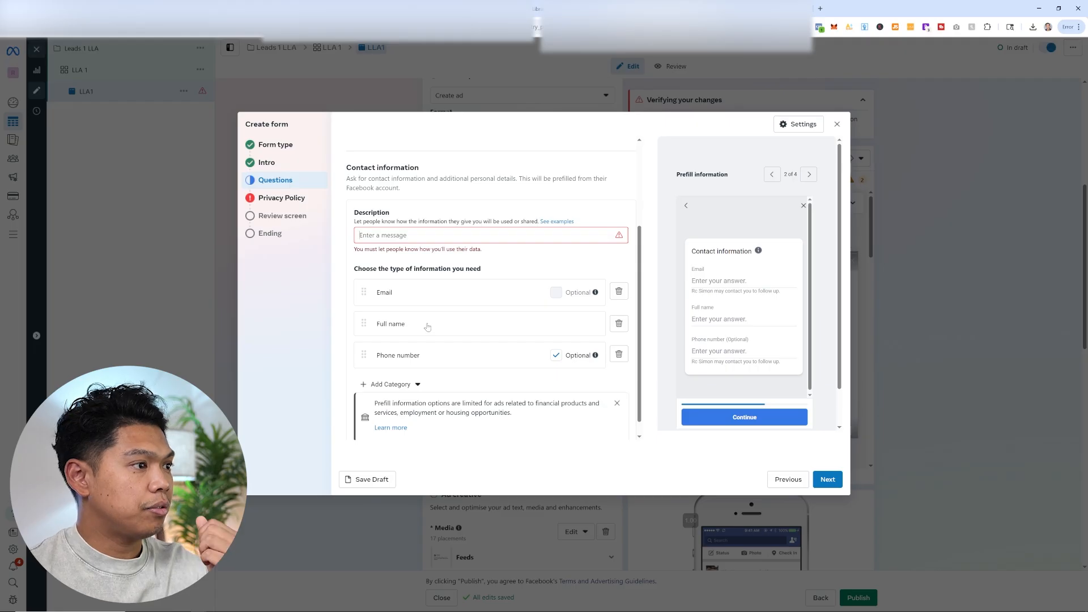
left_click_drag(364, 322, 364, 291)
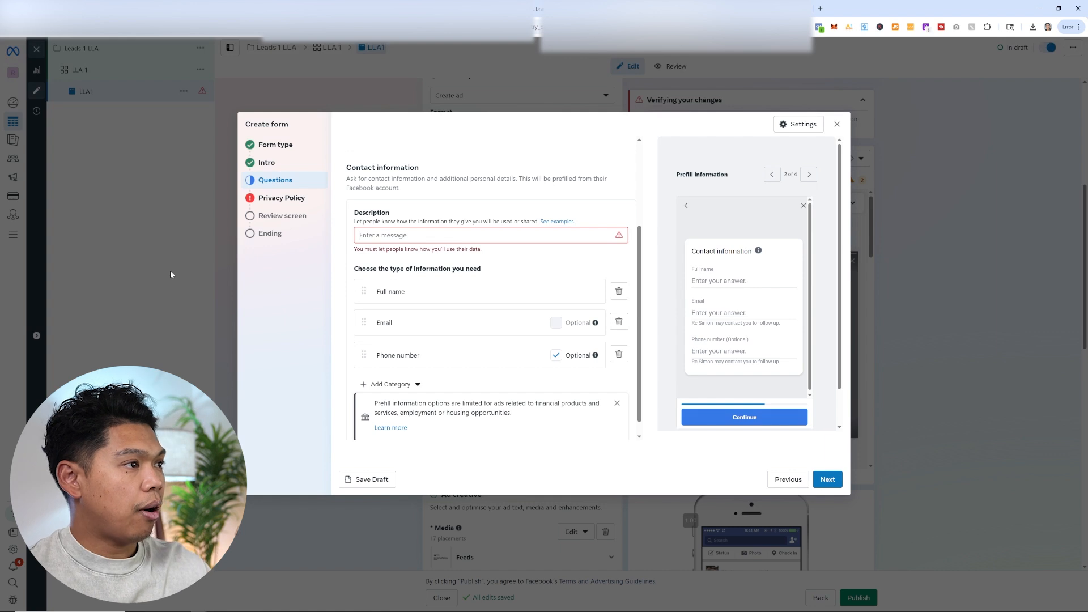
Step: Begin the contact information description with "We offer reliable, high-quality cleaning services with an easy and effortless booking process,"
type("We")
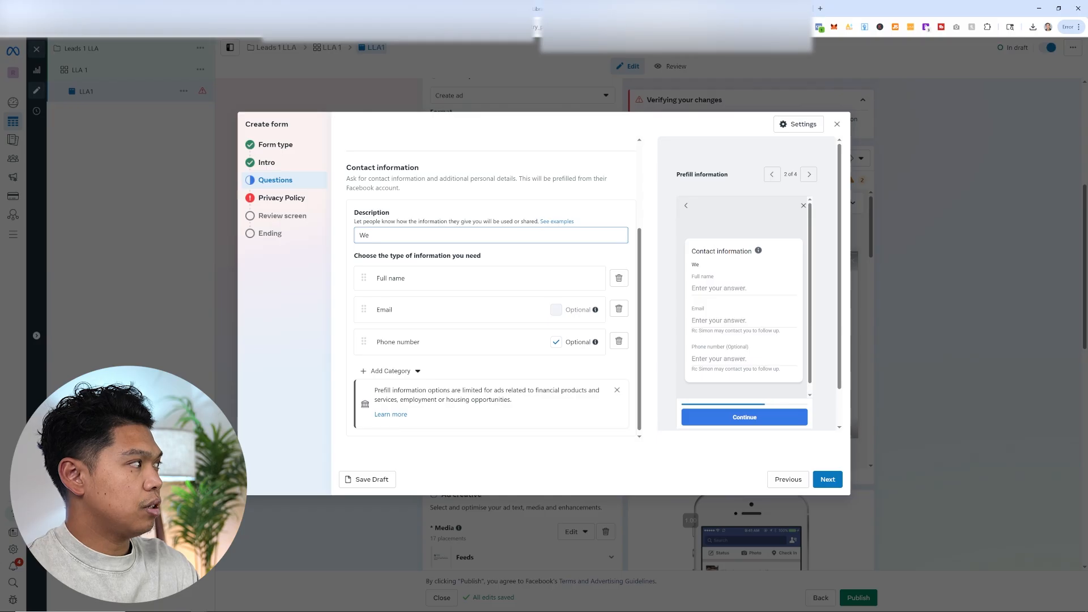
type(" offer reli")
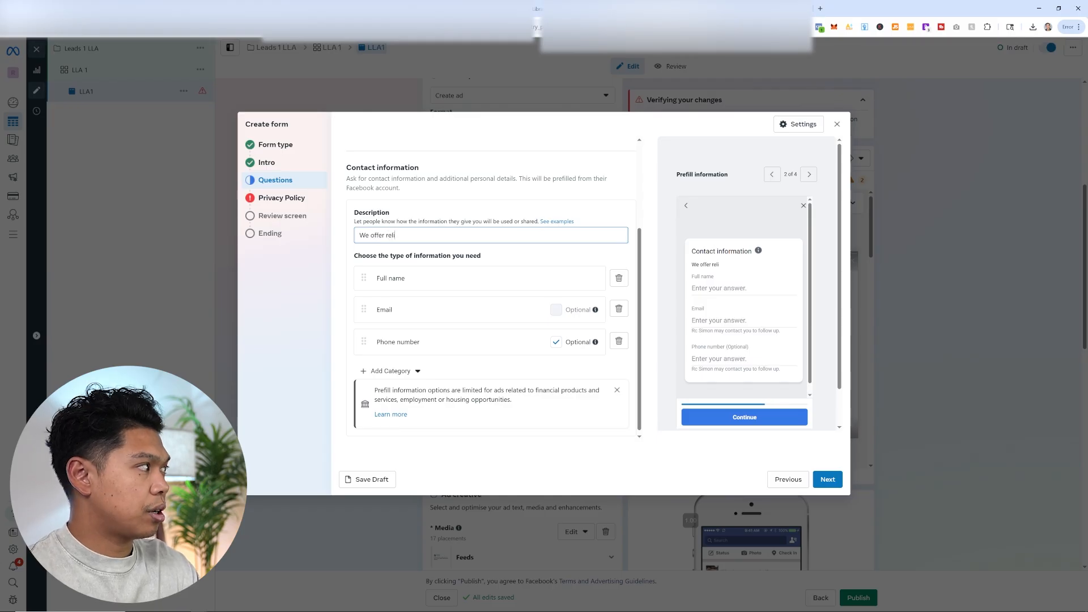
type("able, hig")
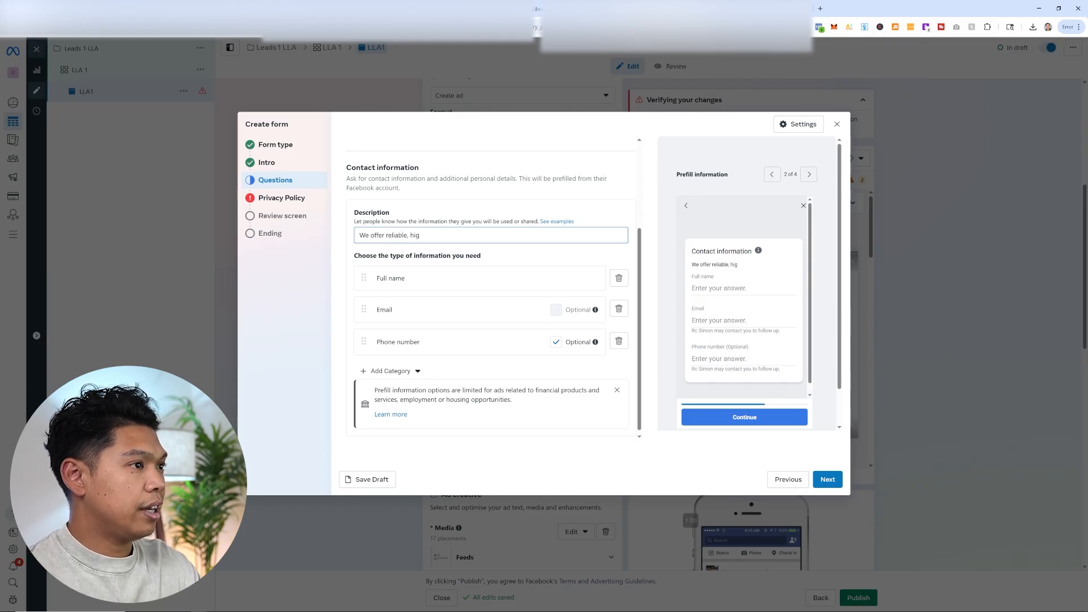
type("h-")
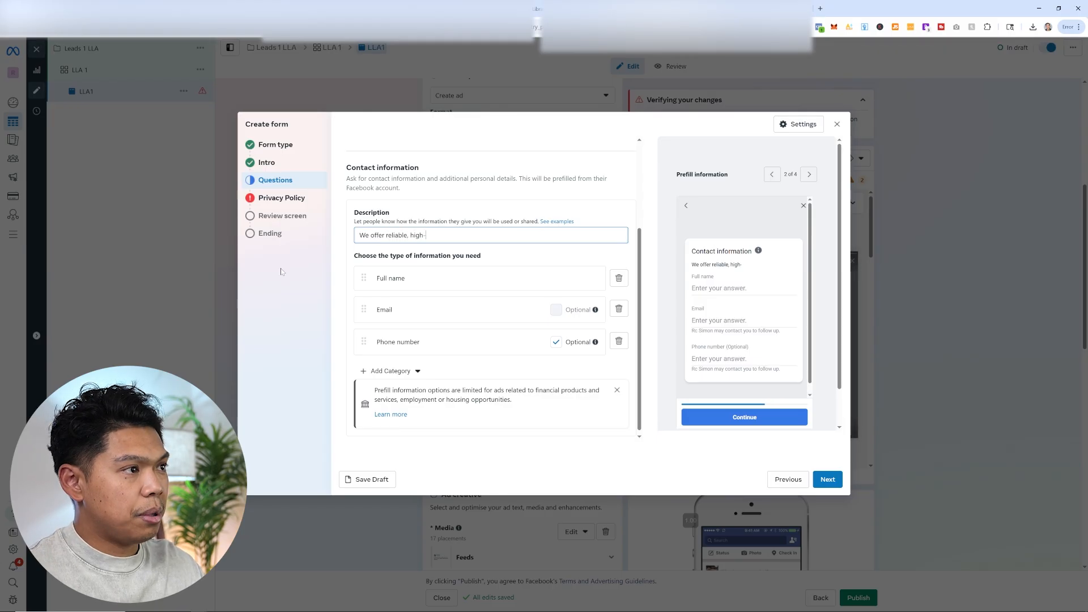
type("quality cleaning servic")
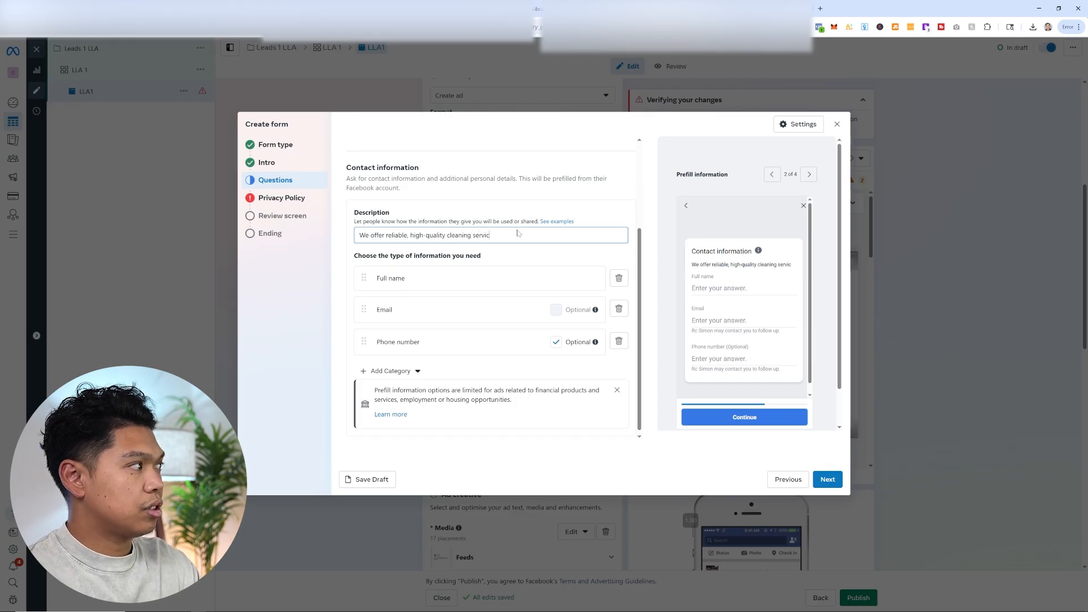
type("es with an easy and effortless booking process, ")
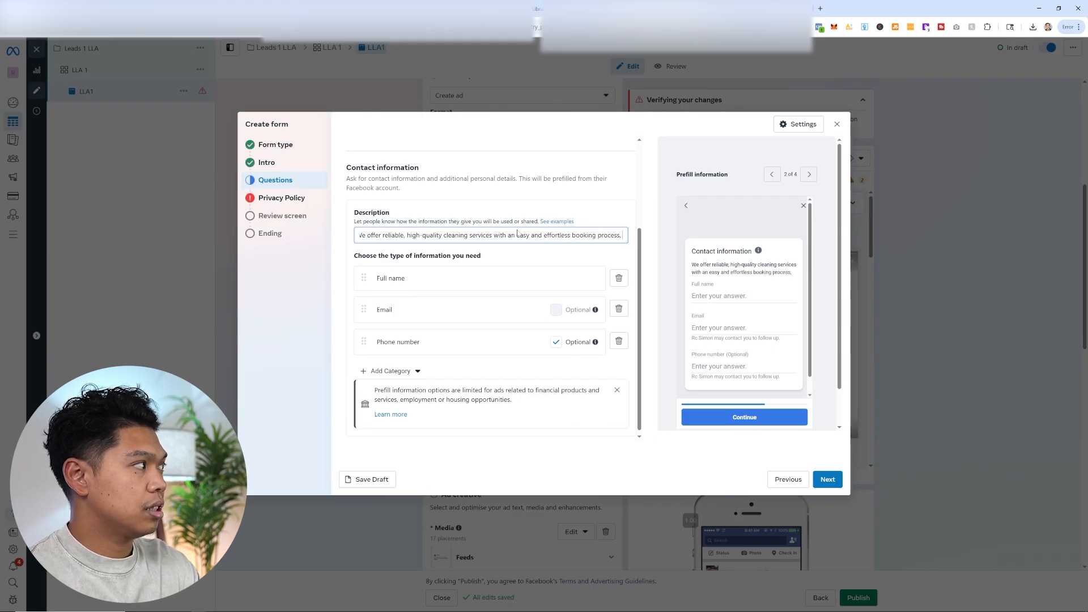
Step: Complete the contact information description with "ensuring 100% customer satisfaction - all with no contracted required! Grab your free quote!"
type("ensuring 100% customer satisf")
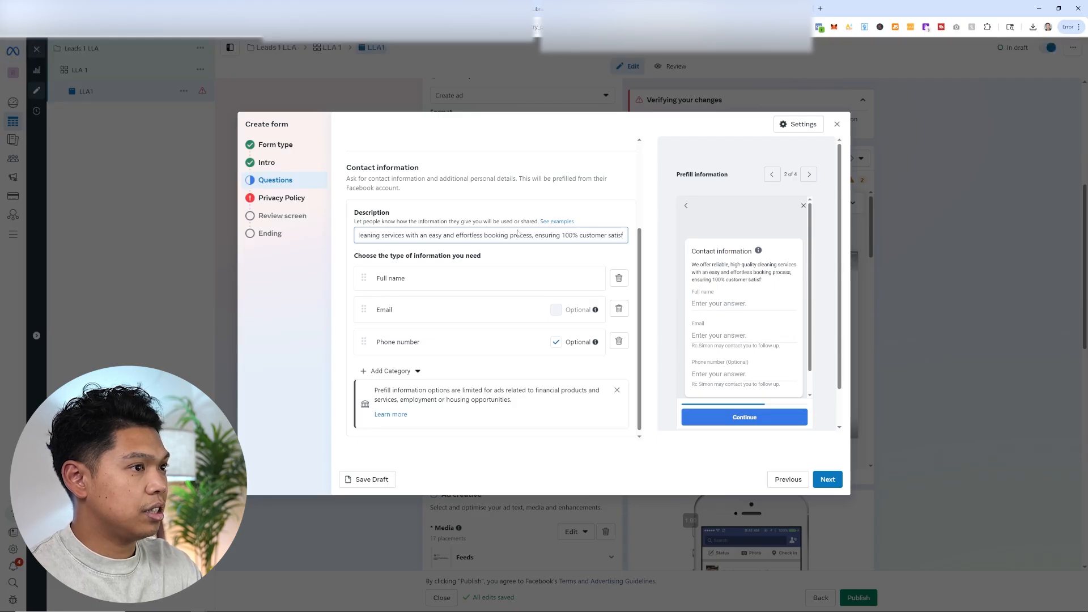
key("BackSpace")
type("i")
key("BackSpace")
type("faction - all with no contracted required! Grab your free quote!")
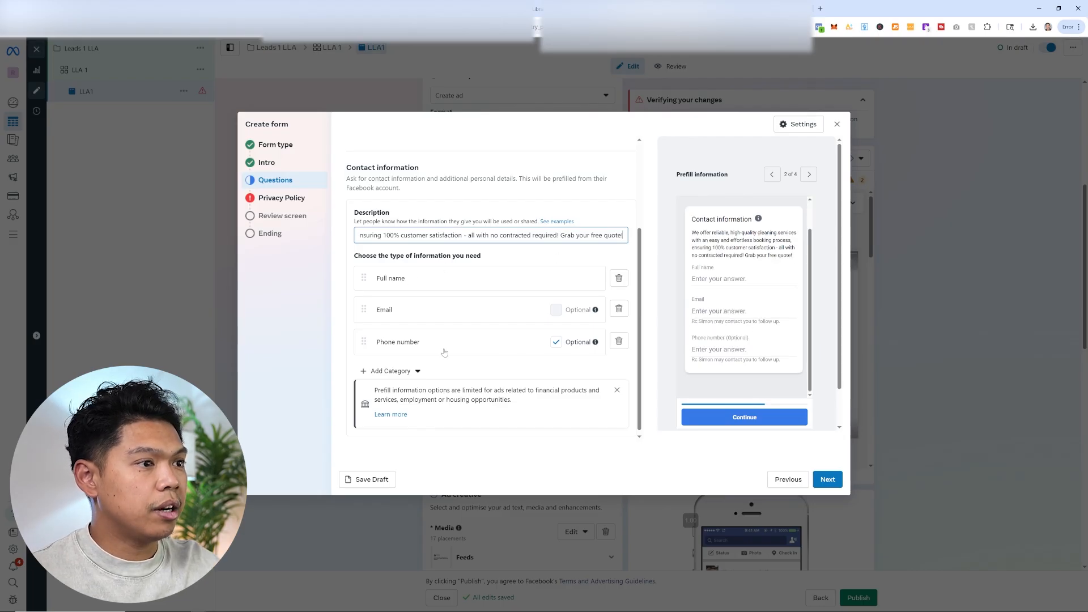
left_click(407, 372)
mouse_move(427, 340)
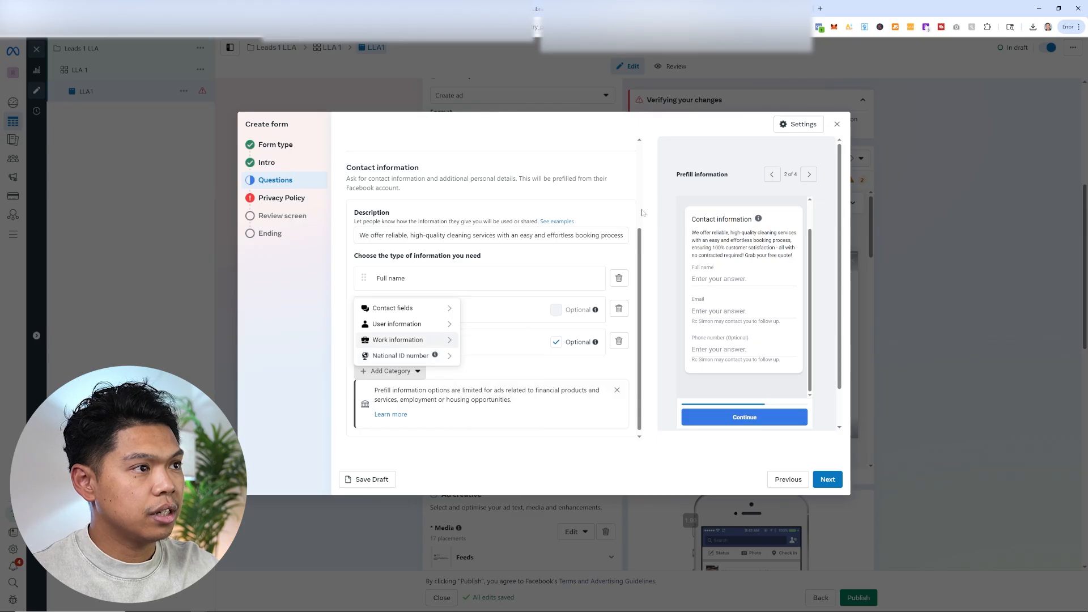
left_click(596, 369)
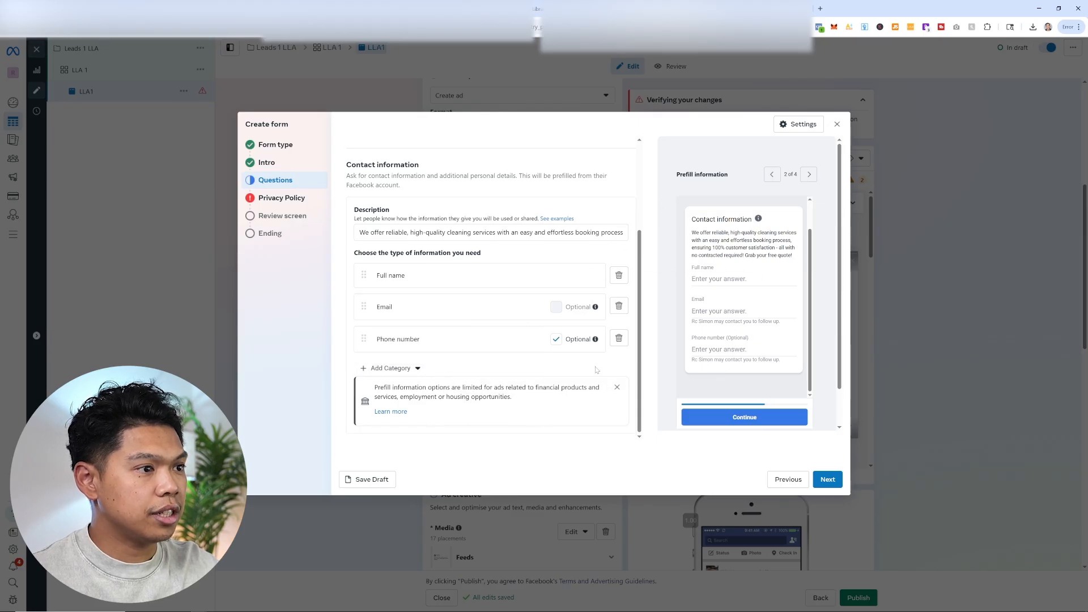
Step: Enter the business website's /privacy page as the privacy policy link and continue to the review screen
left_click(832, 484)
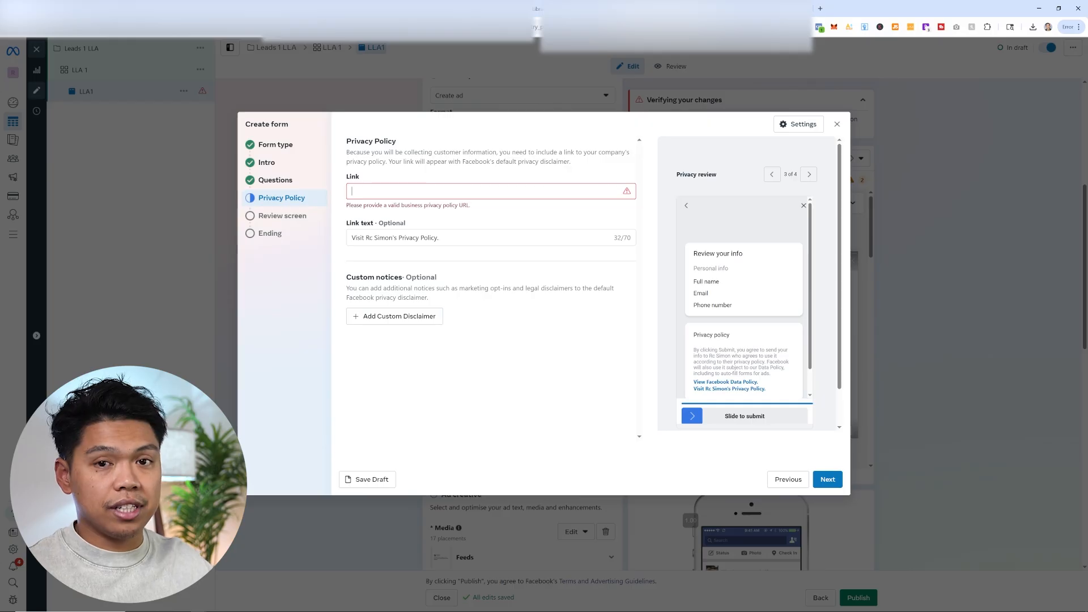
type("rc")
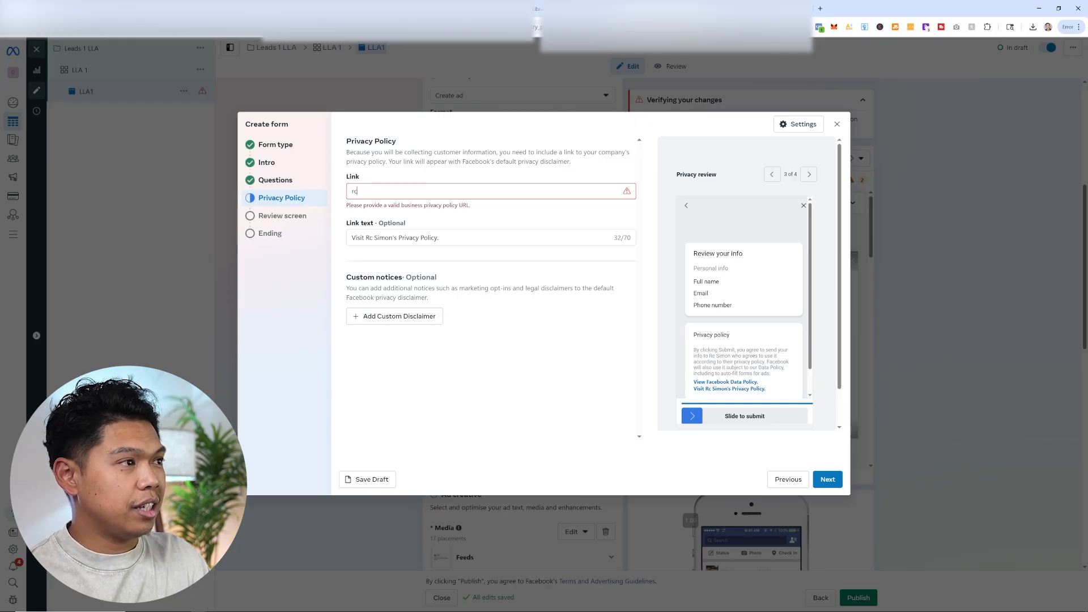
type("simon.com/privacy")
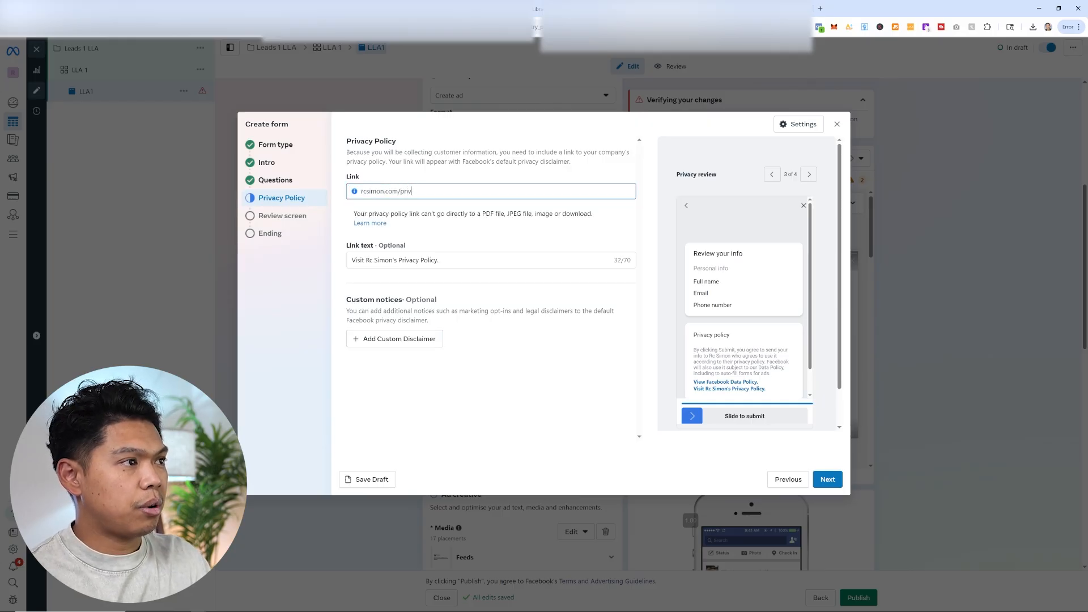
left_click(558, 406)
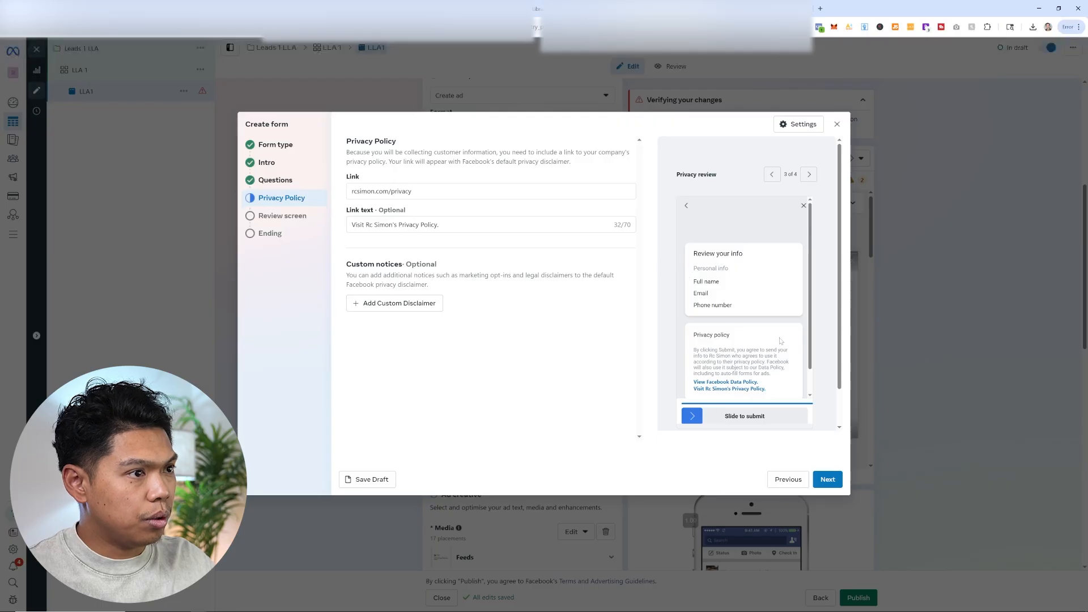
scroll(737, 351, "down", 2)
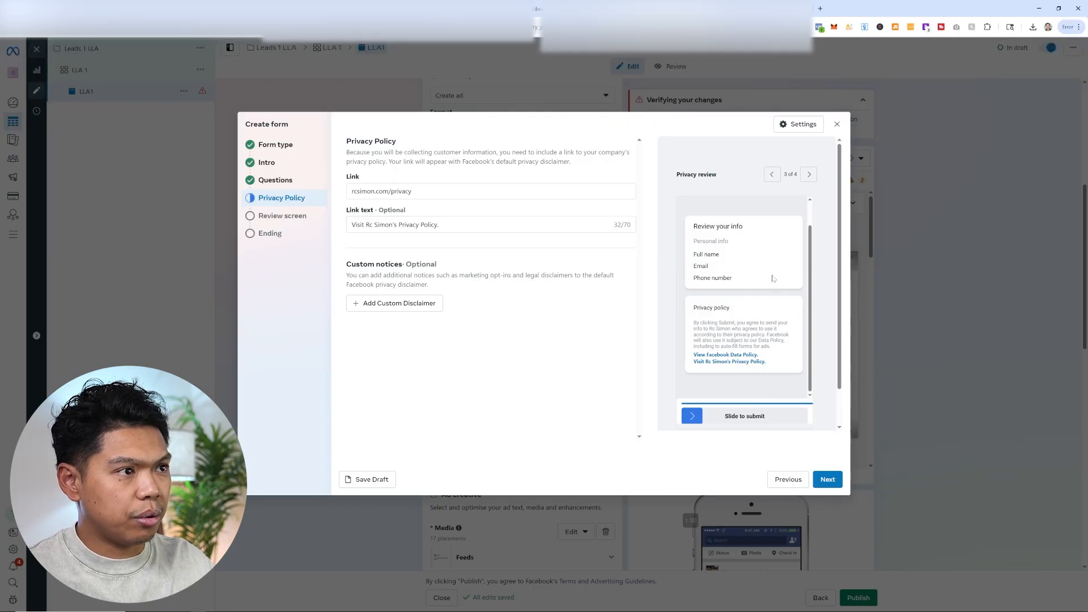
left_click(828, 479)
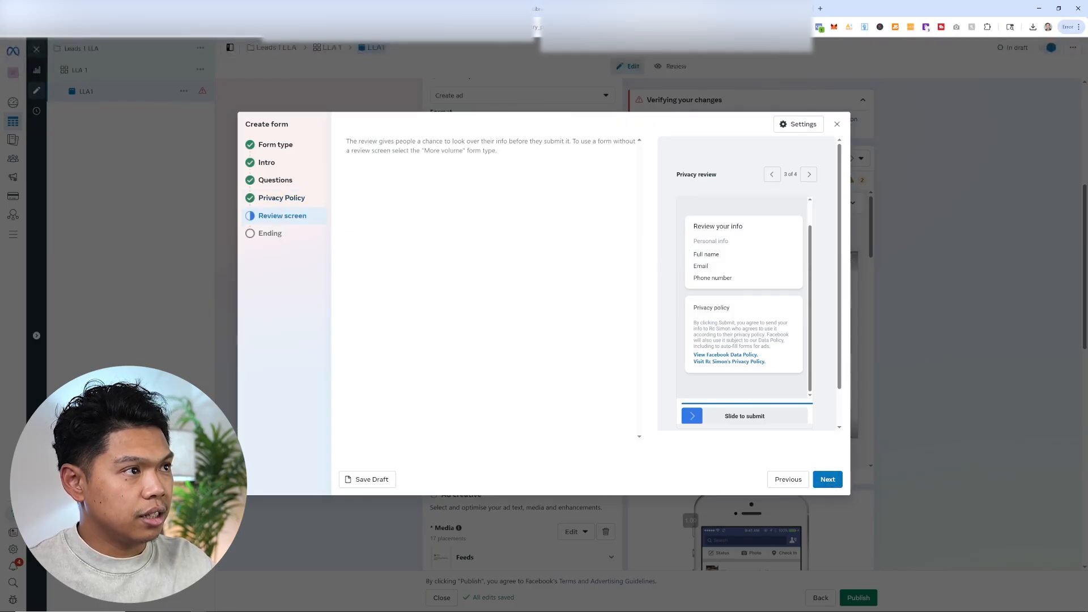
left_click_drag(513, 150, 342, 143)
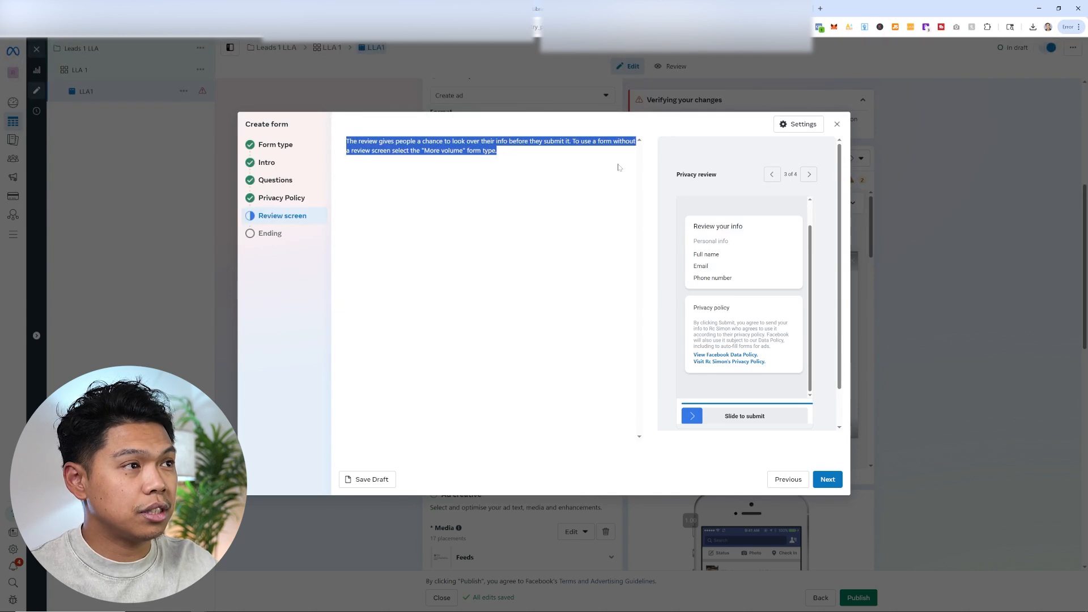
left_click(565, 166)
left_click_drag(464, 150, 412, 151)
left_click(425, 151)
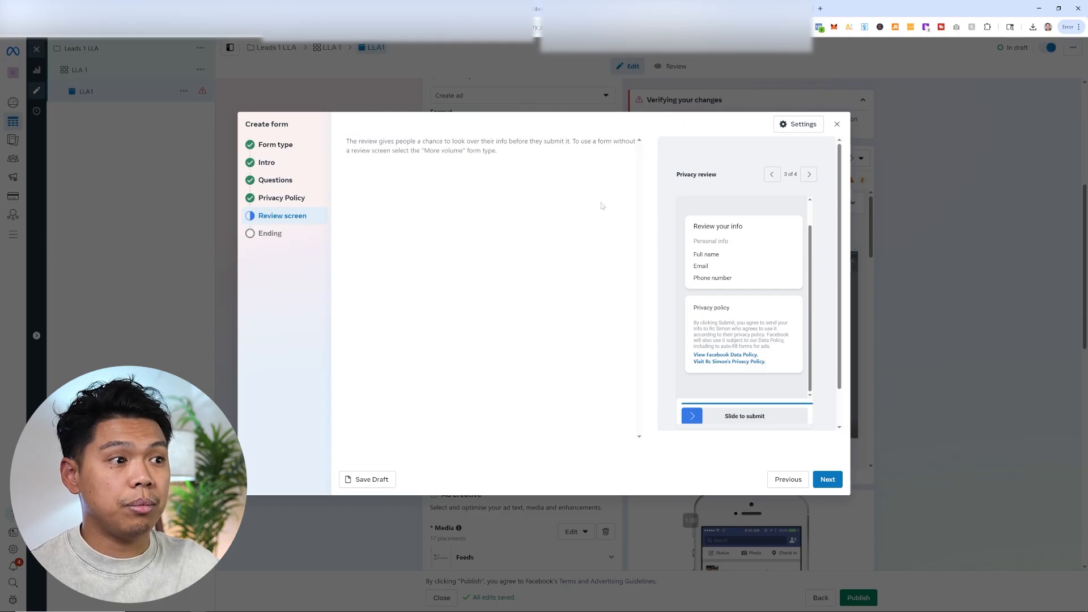
left_click_drag(699, 419, 746, 415)
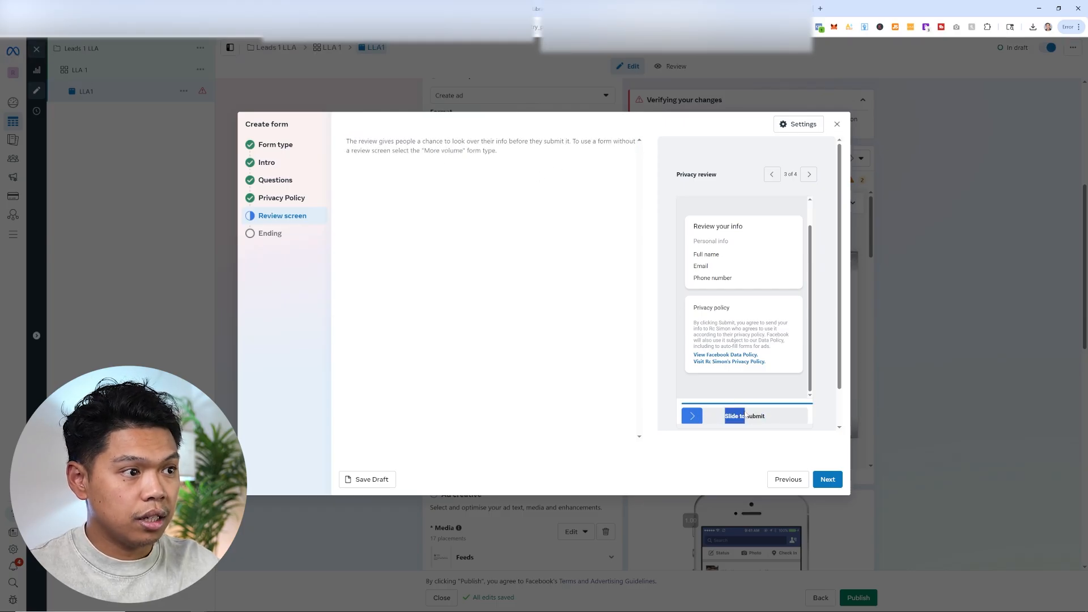
left_click(705, 417)
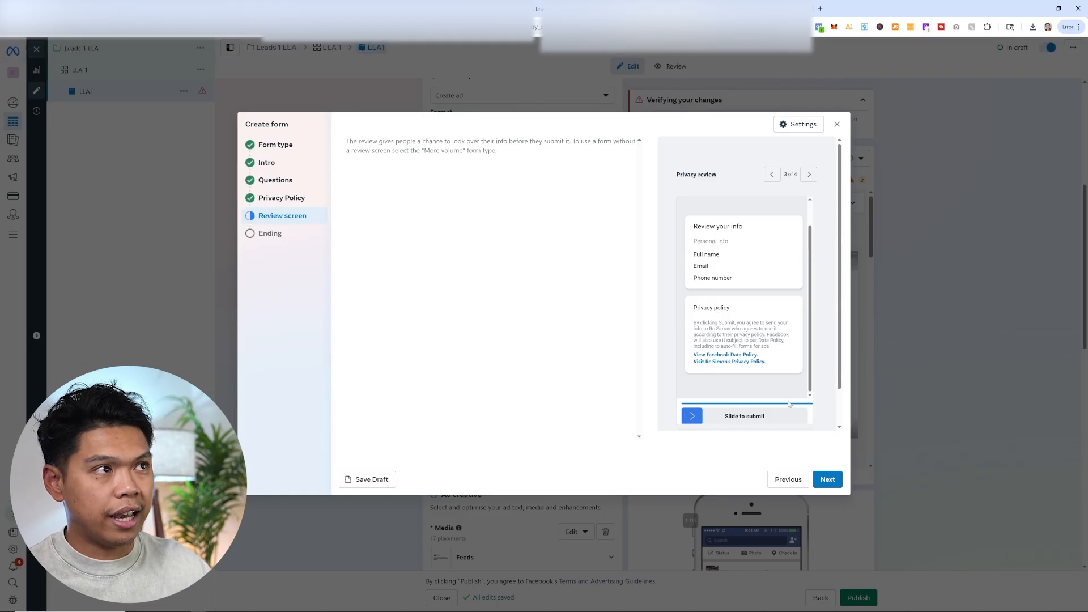
Step: Set the ending description to "Or if you prefer, you can book a call for your services with us directly by clicking the link below!"
left_click(816, 476)
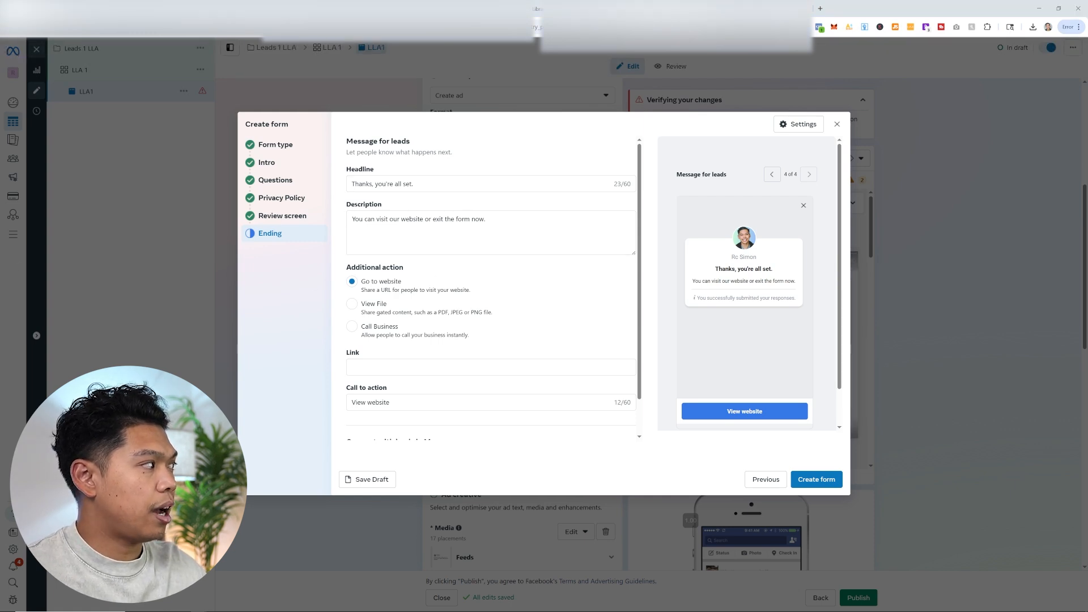
left_click_drag(486, 220, 348, 227)
type("Or if you prefer, you can book a call for your services with us directly by clicking the link below!")
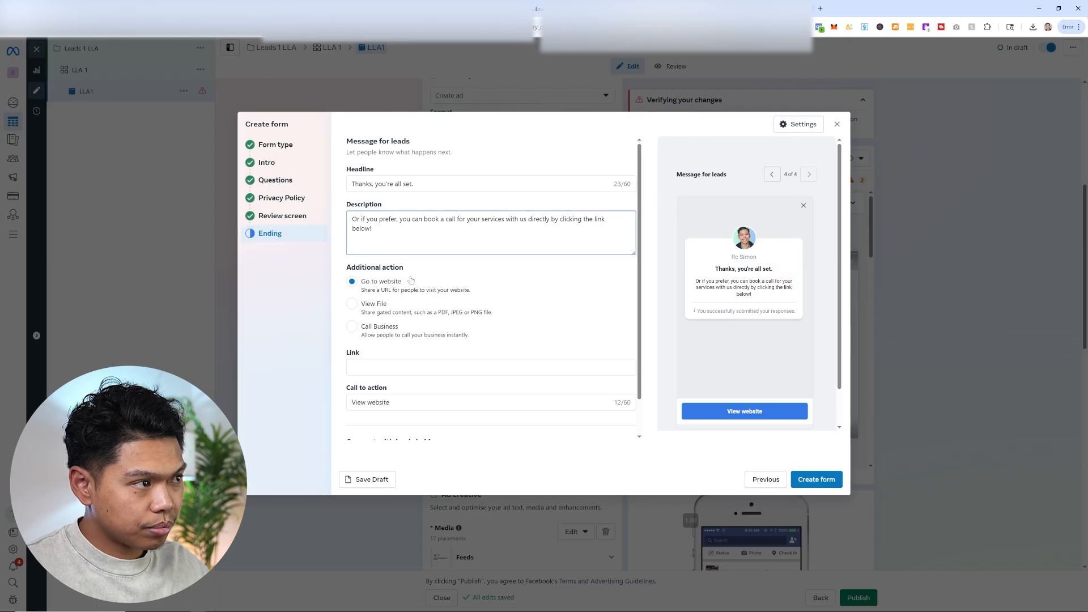
scroll(397, 284, "down", 1)
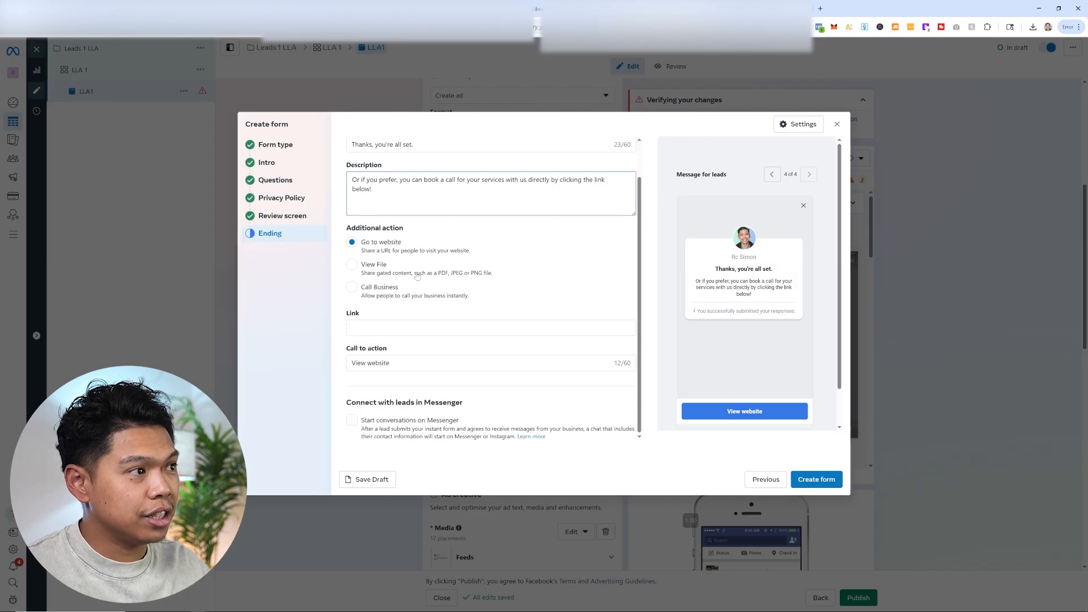
left_click(396, 327)
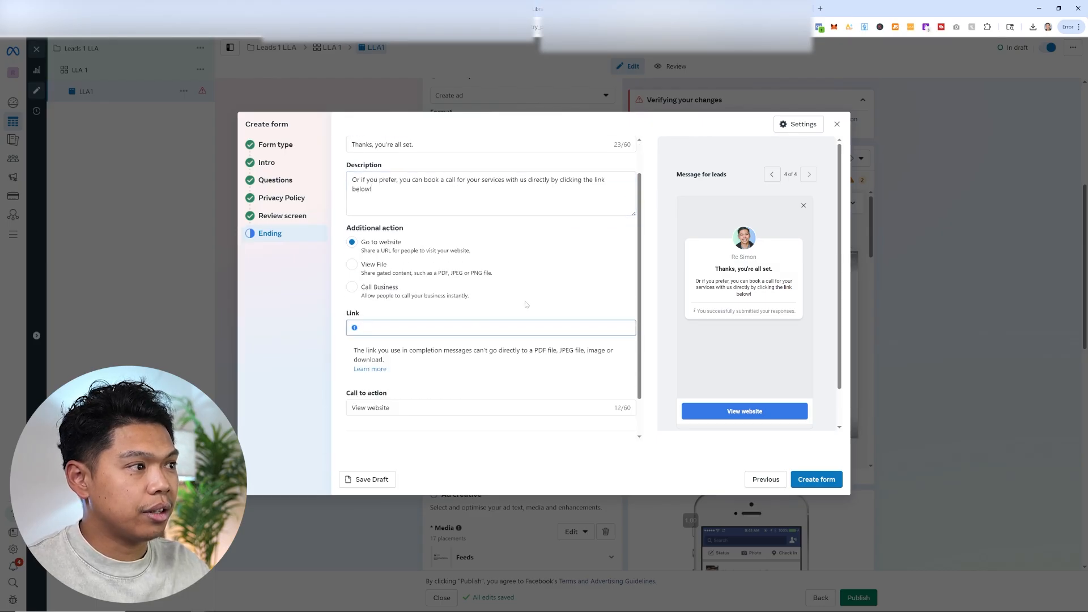
left_click(352, 287)
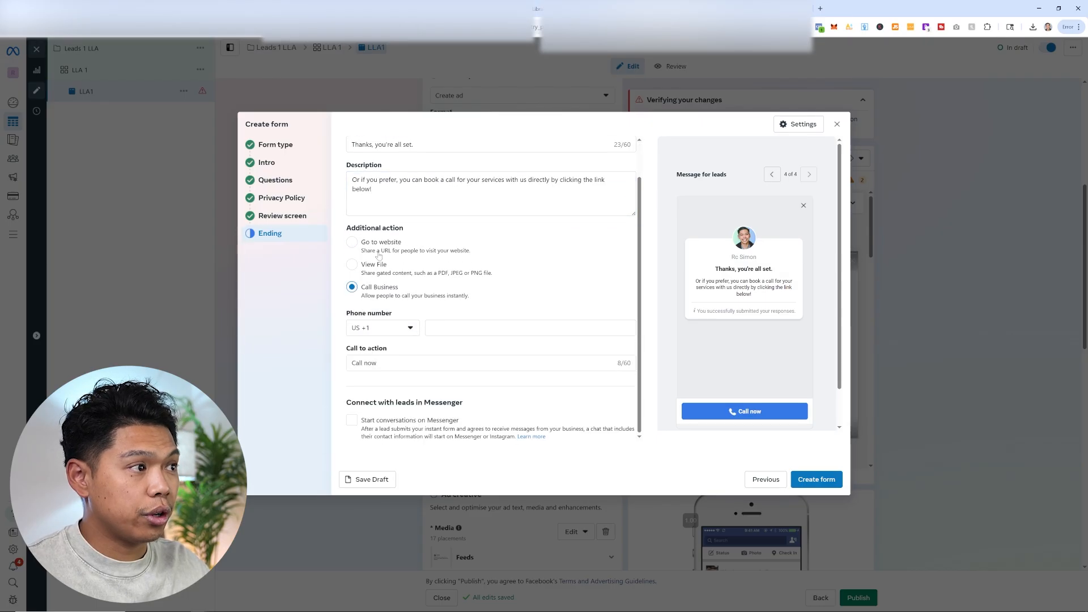
left_click(404, 253)
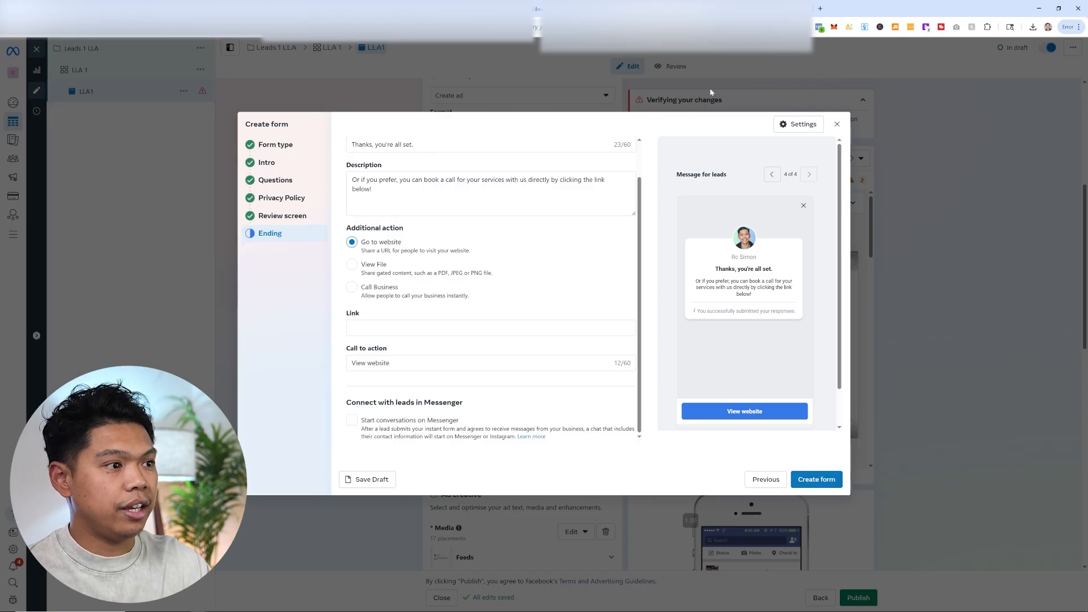
scroll(488, 255, "up", 1)
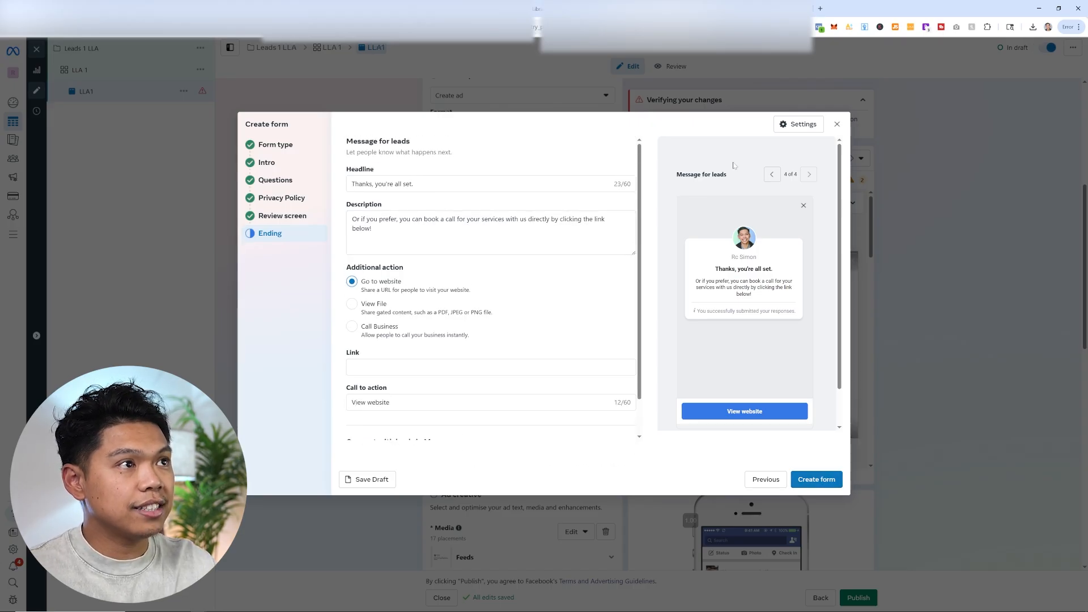
Step: Close the lead form without creating it and look through the ad's destination, creative and tracking settings
left_click(837, 124)
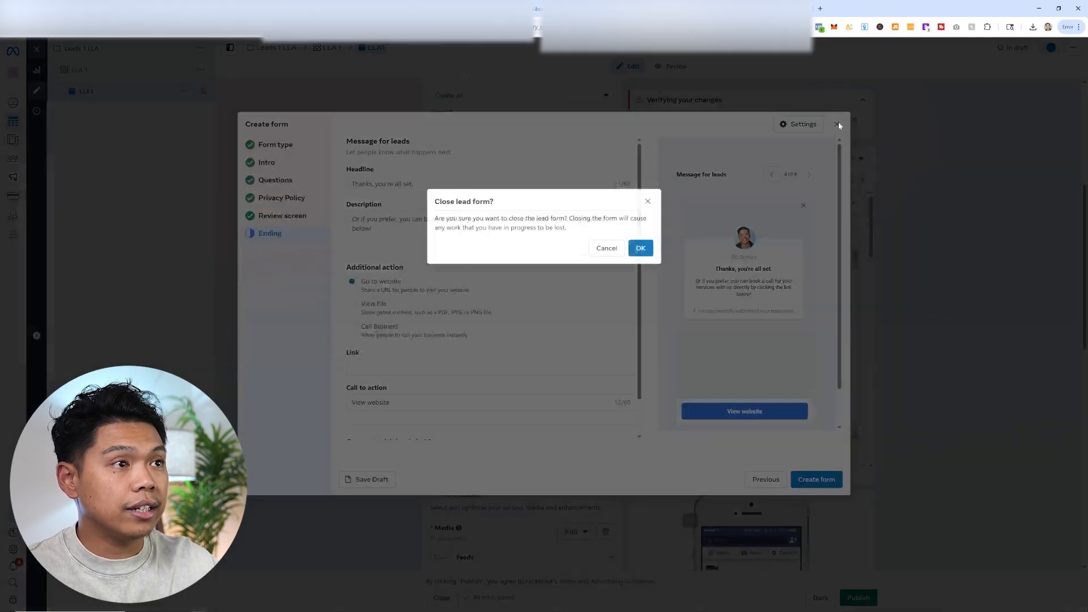
left_click(642, 246)
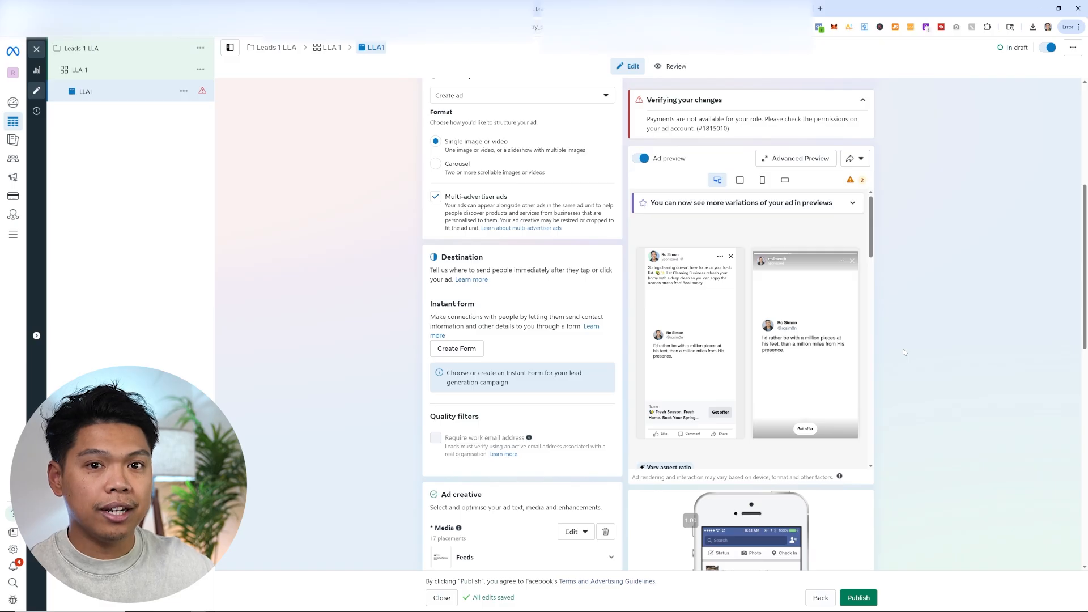
scroll(903, 369, "down", 6)
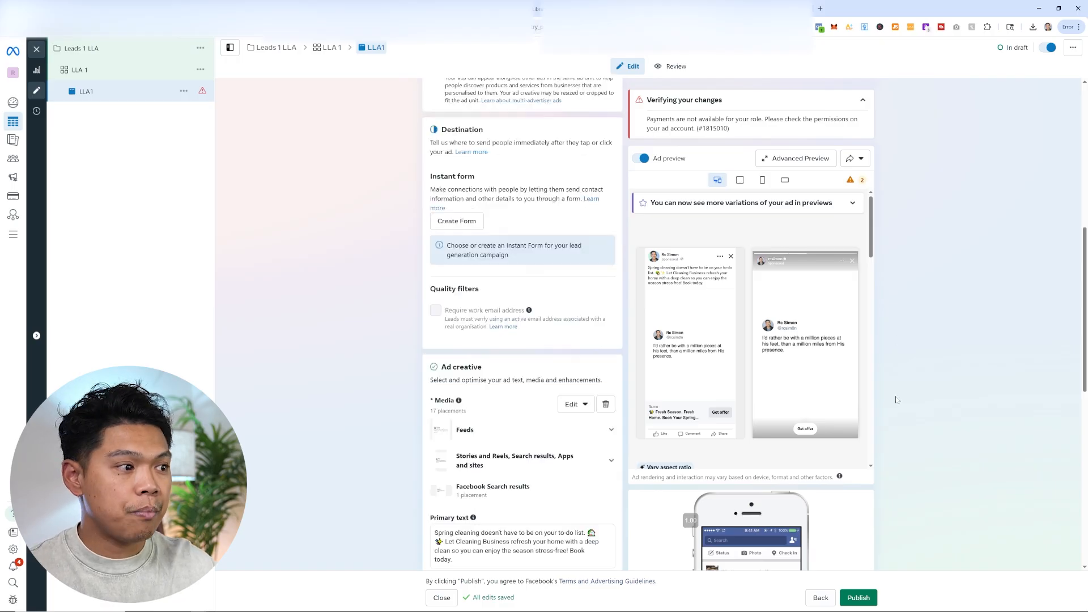
scroll(928, 397, "down", 5)
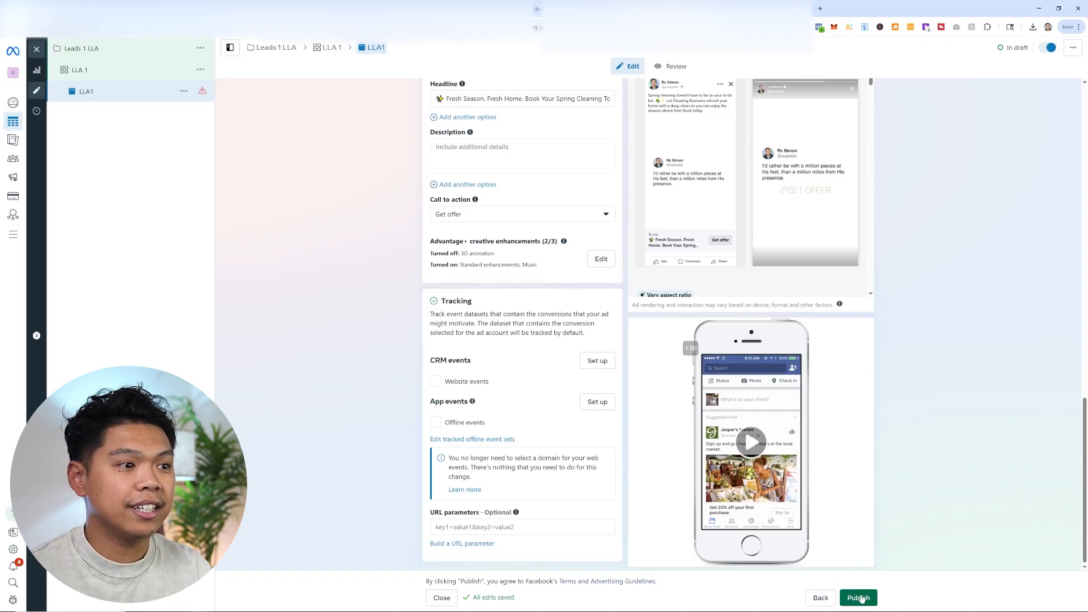
scroll(852, 331, "up", 10)
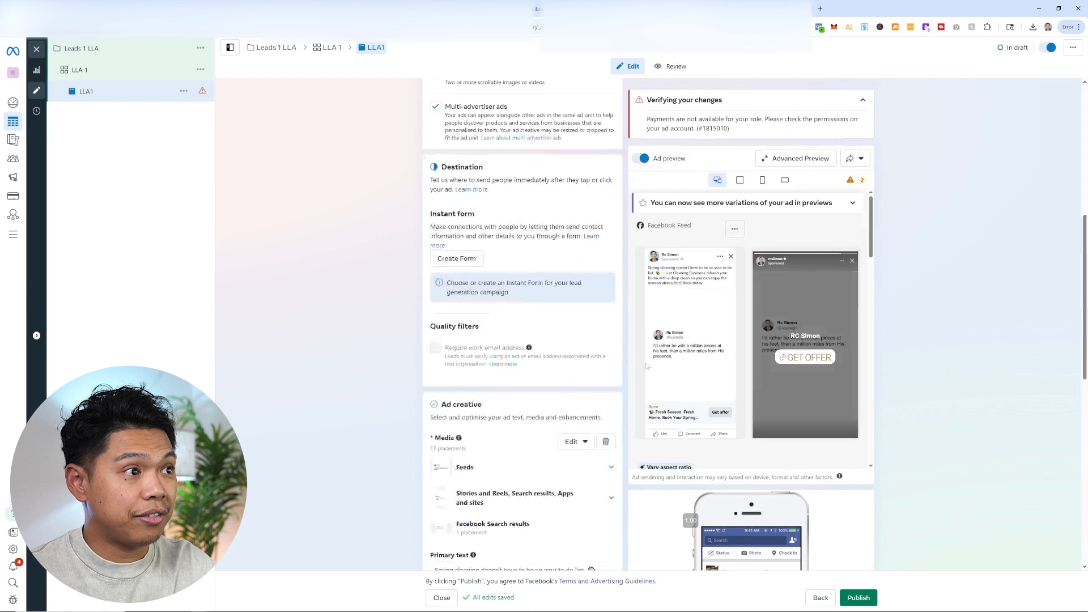
scroll(860, 351, "down", 8)
scroll(859, 351, "down", 2)
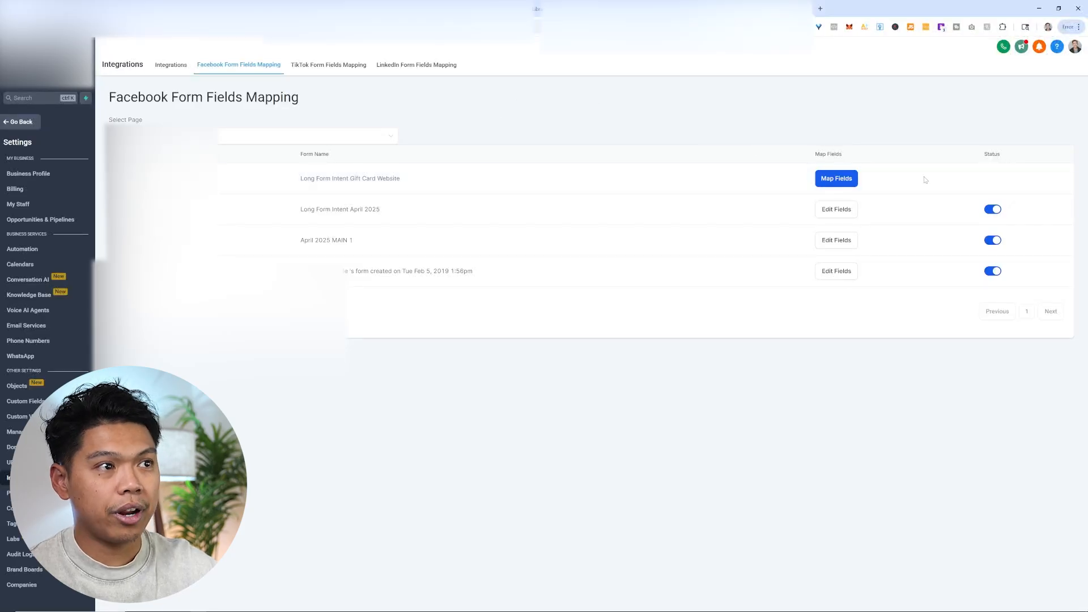
Step: In the CRM's Facebook form mapping, open the Long Form Intent Gift Card Website fields and browse CRM fields for the cleaning service question
left_click(839, 179)
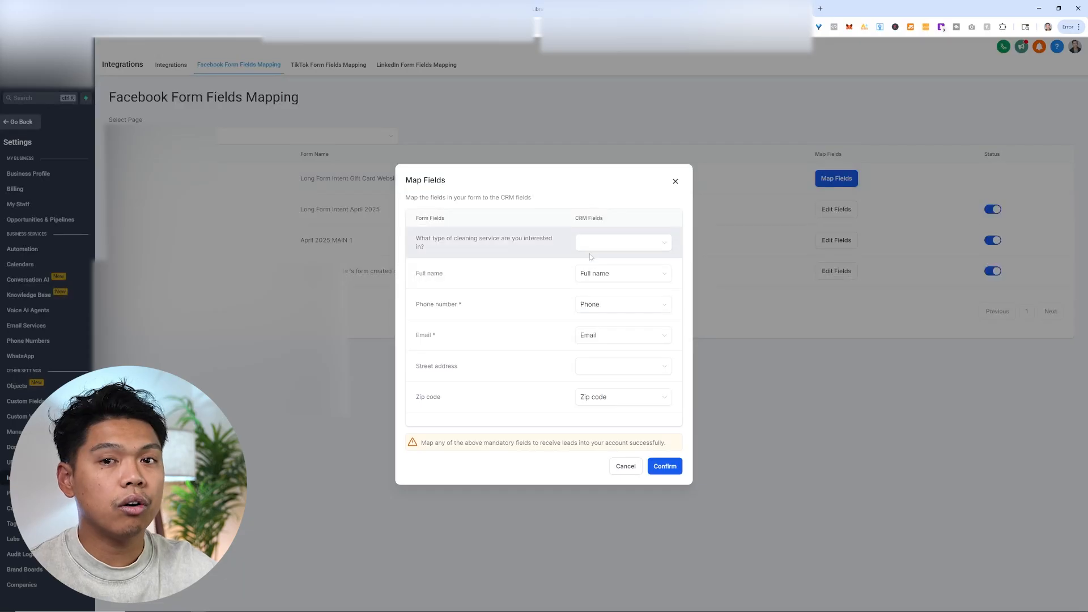
left_click(675, 182)
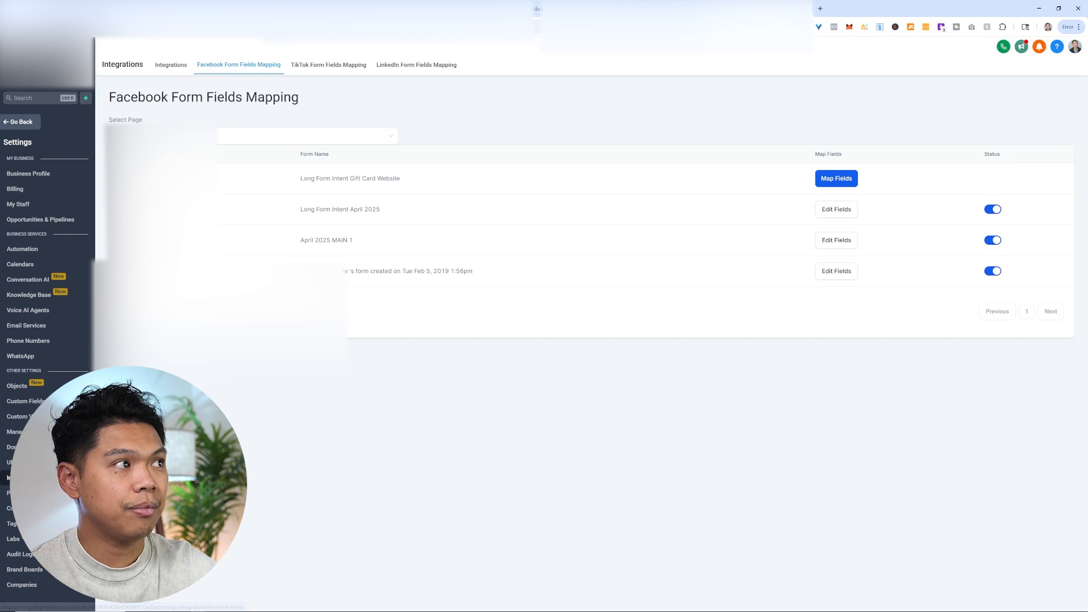
left_click(839, 181)
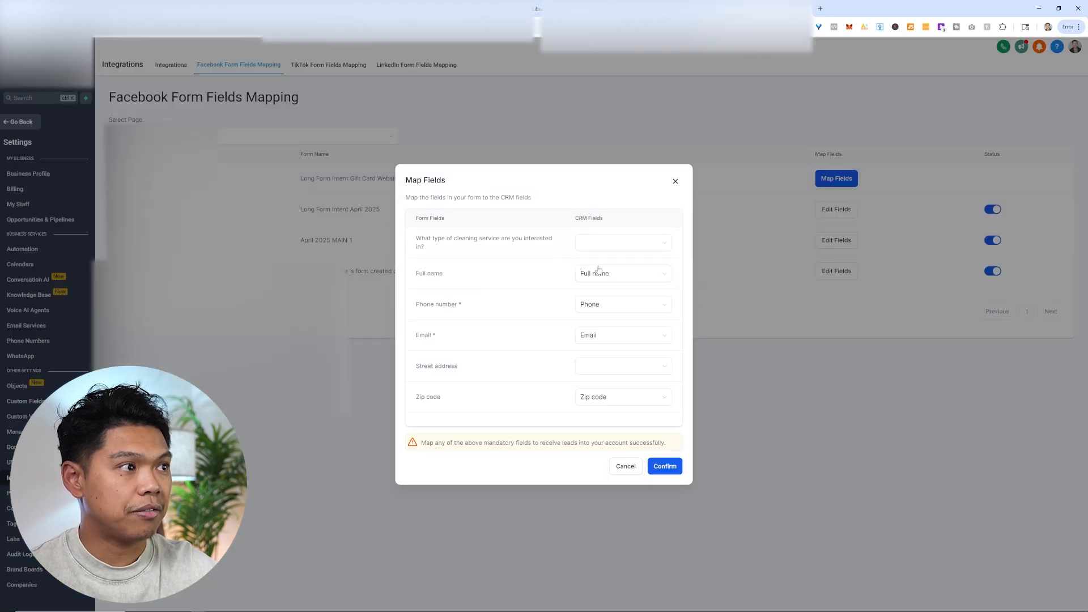
left_click(626, 244)
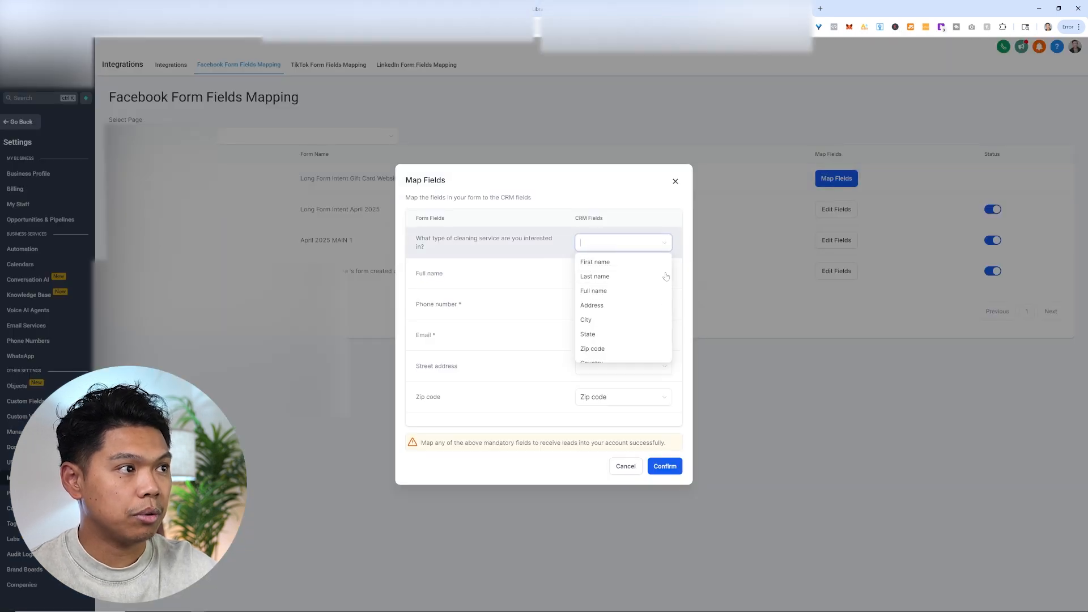
scroll(651, 289, "down", 5)
scroll(642, 305, "down", 6)
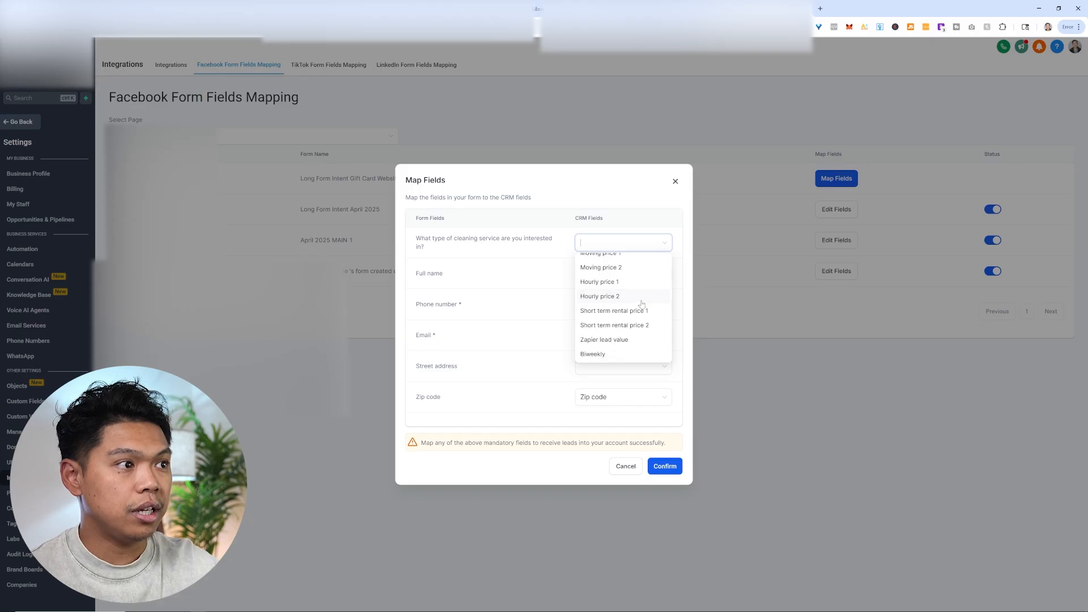
scroll(643, 303, "down", 6)
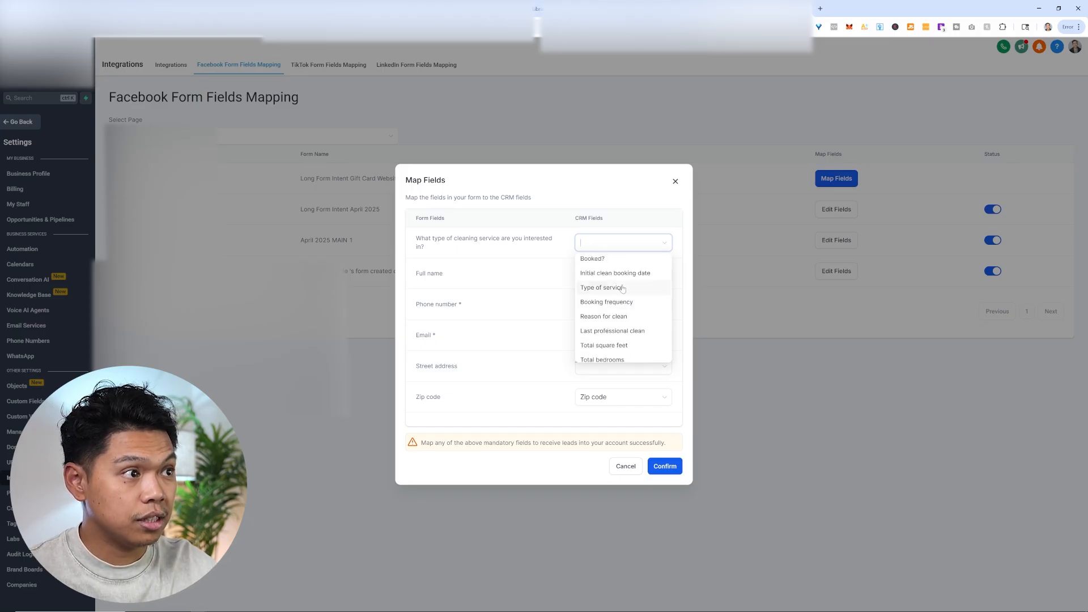
left_click(511, 251)
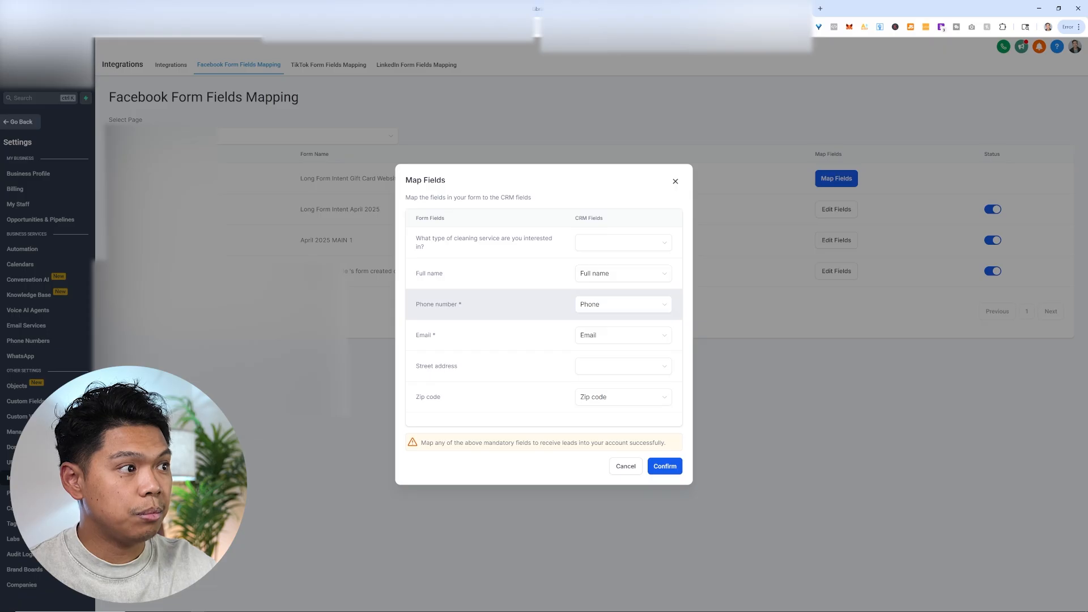
Step: Map the form's Street address field to the Address CRM field and check the Zip code mapping
left_click(616, 368)
scroll(626, 401, "down", 8)
scroll(628, 425, "up", 7)
scroll(618, 420, "up", 2)
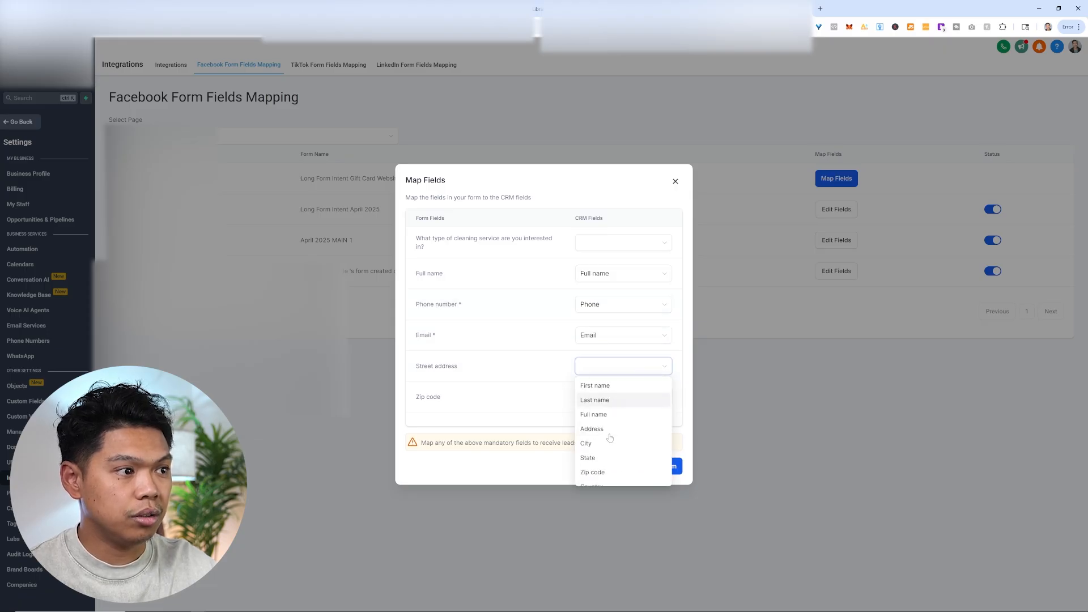
left_click(606, 431)
left_click(619, 397)
left_click(522, 378)
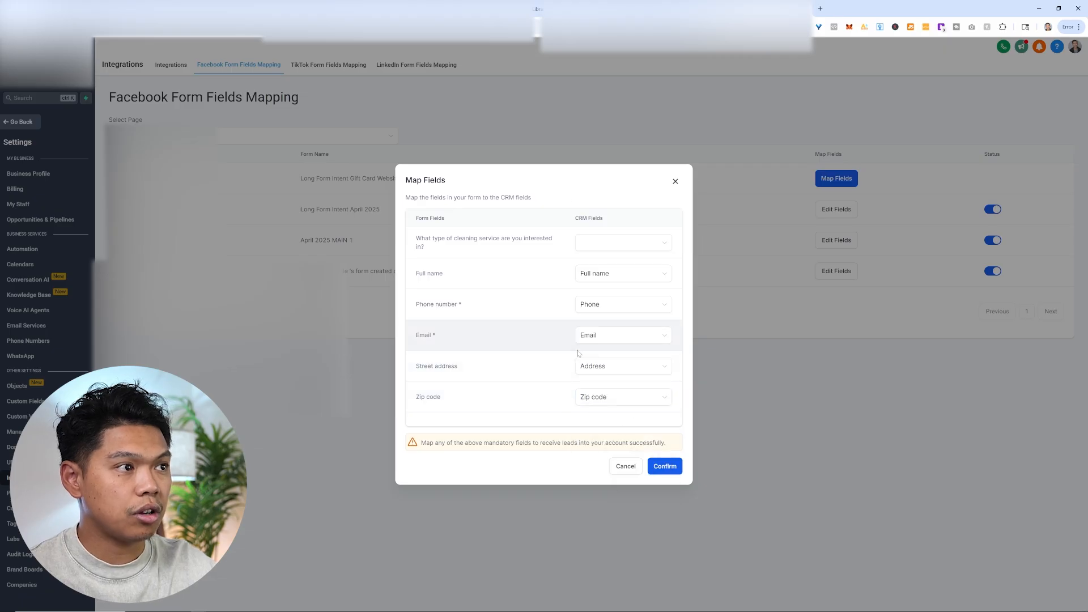